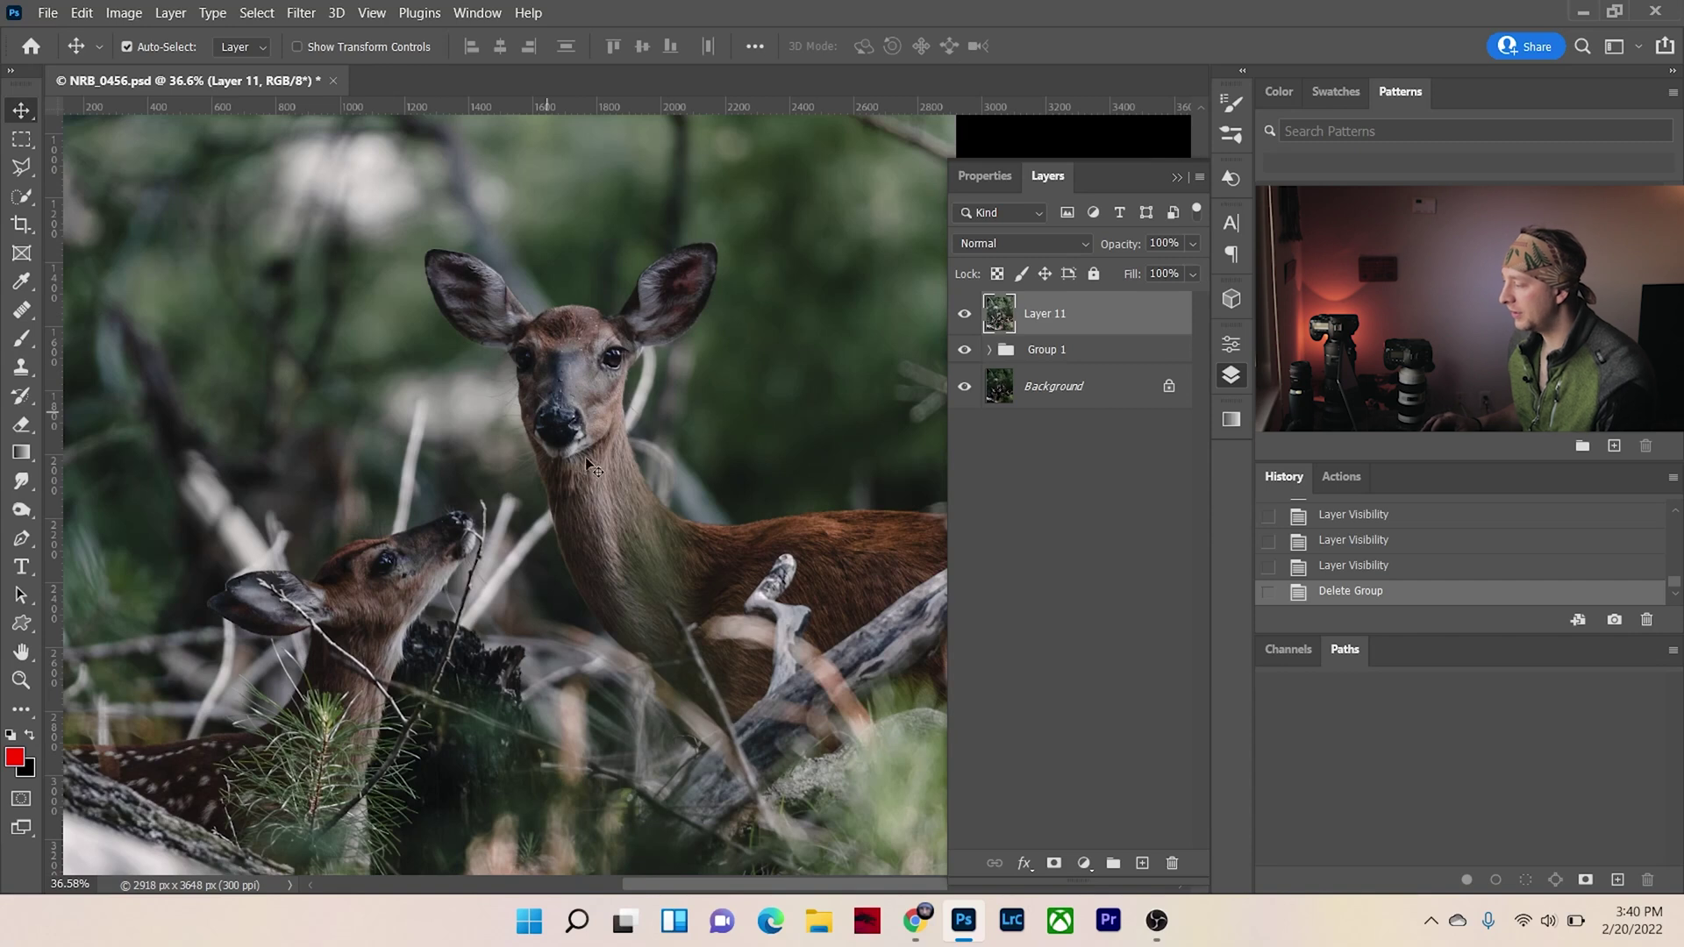
- Toggle the visibility of Layer 11 and Group 1 to compare the edited deer photo with the original
click(964, 349)
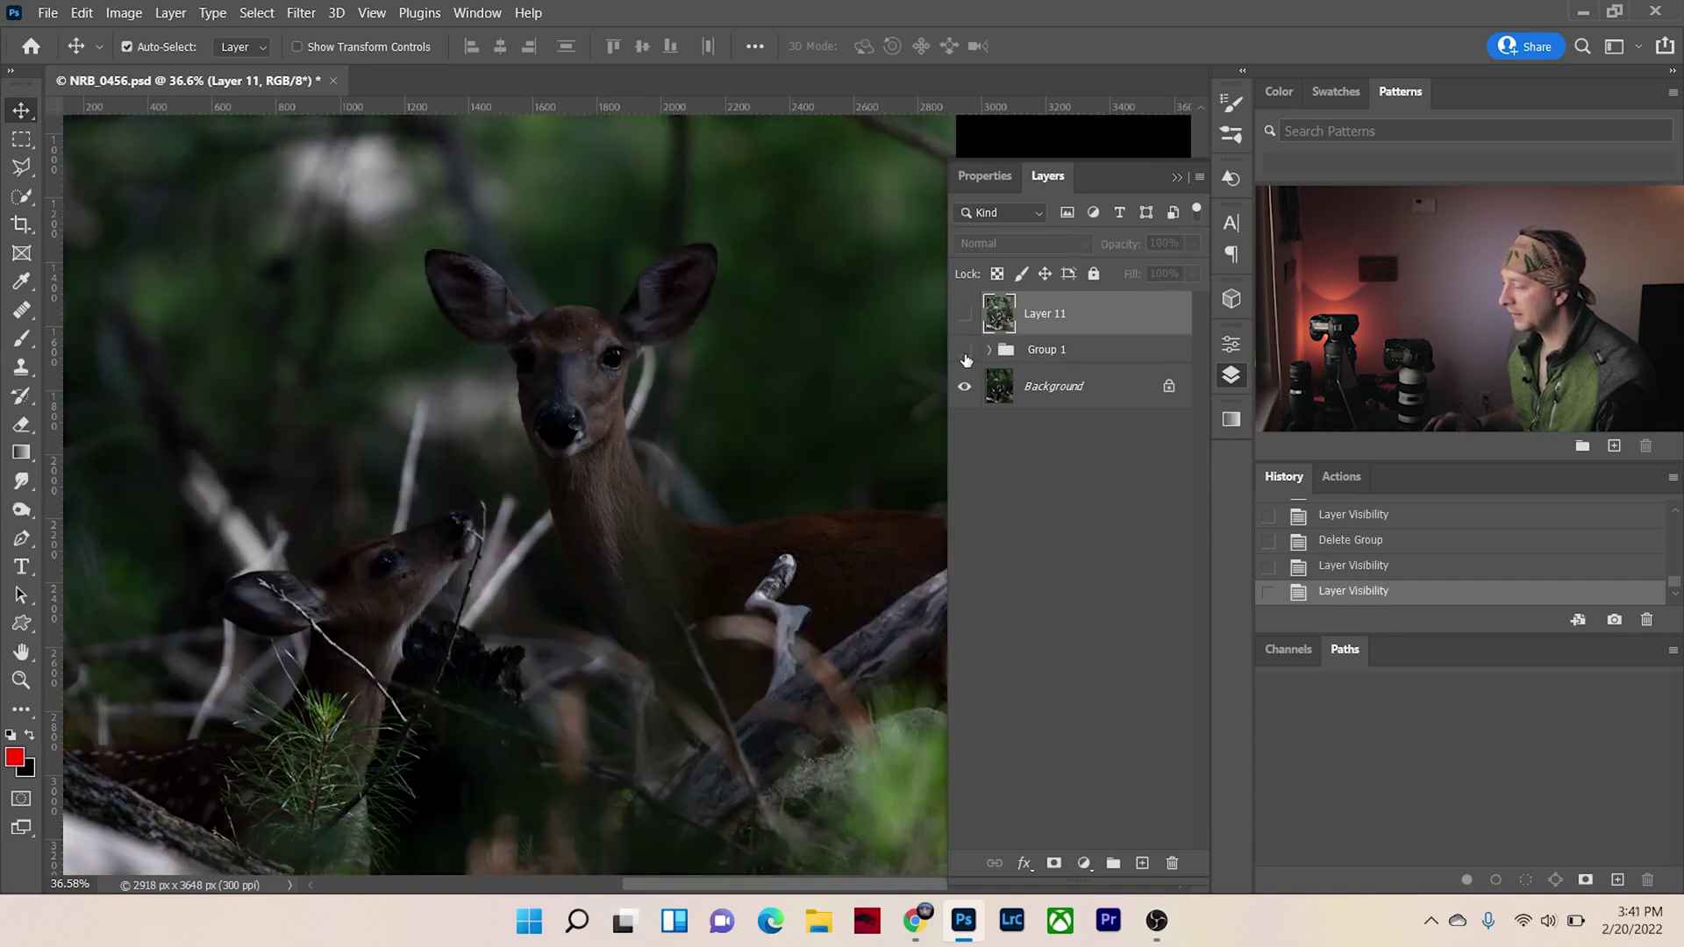
click(964, 351)
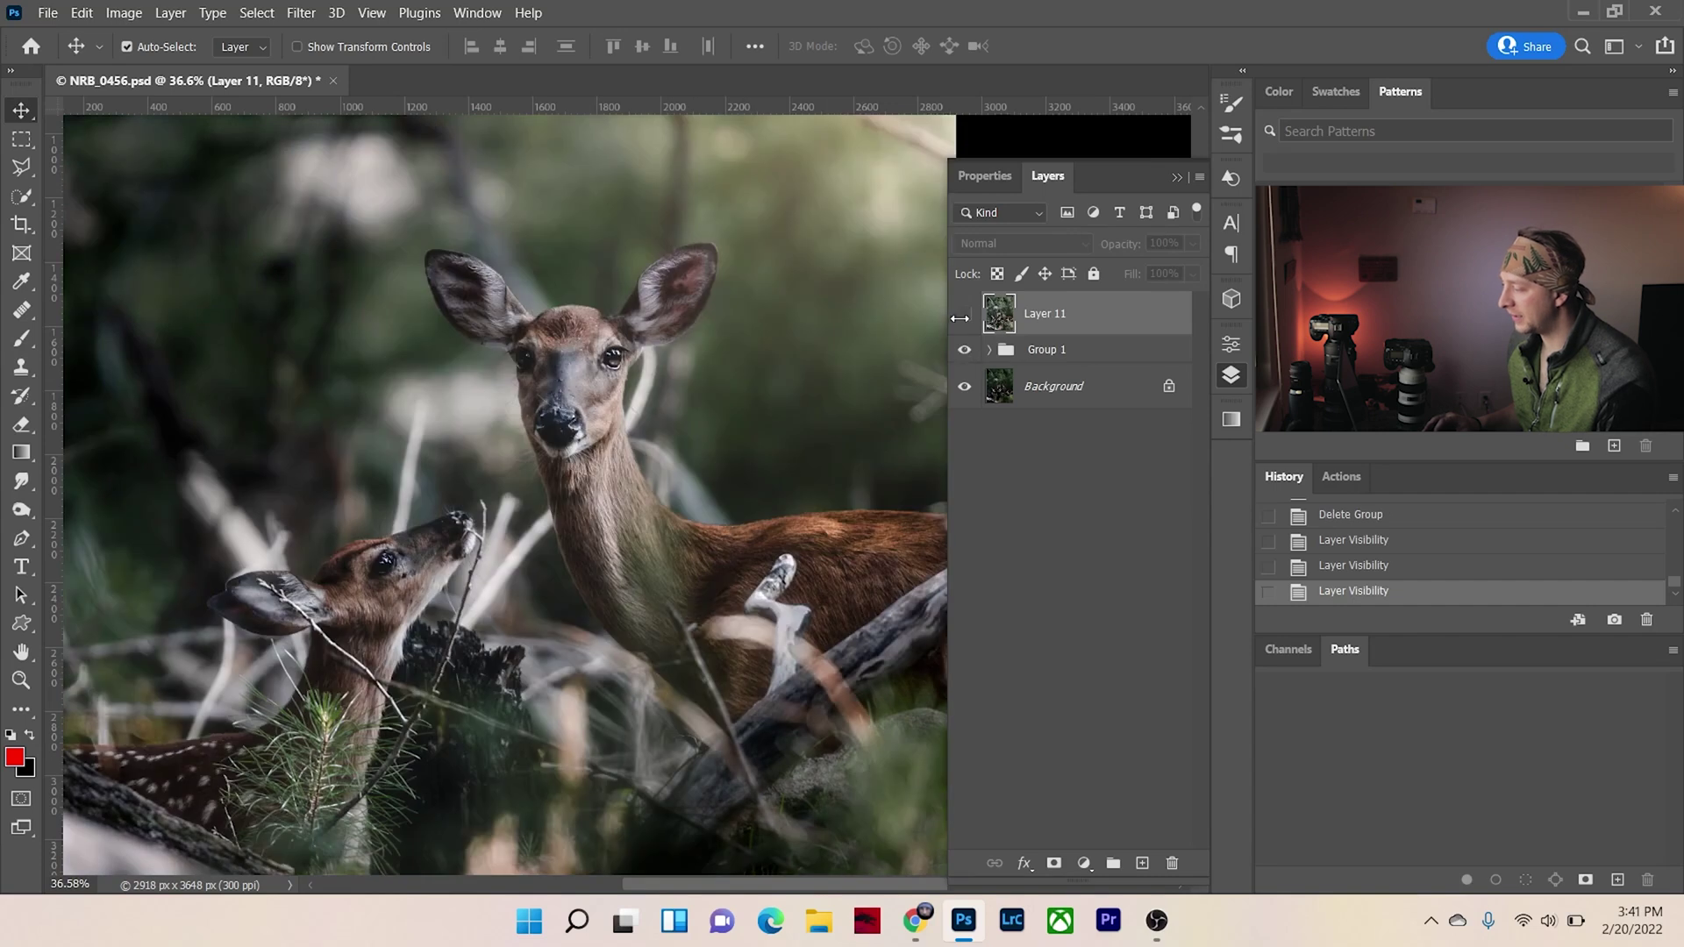
click(964, 315)
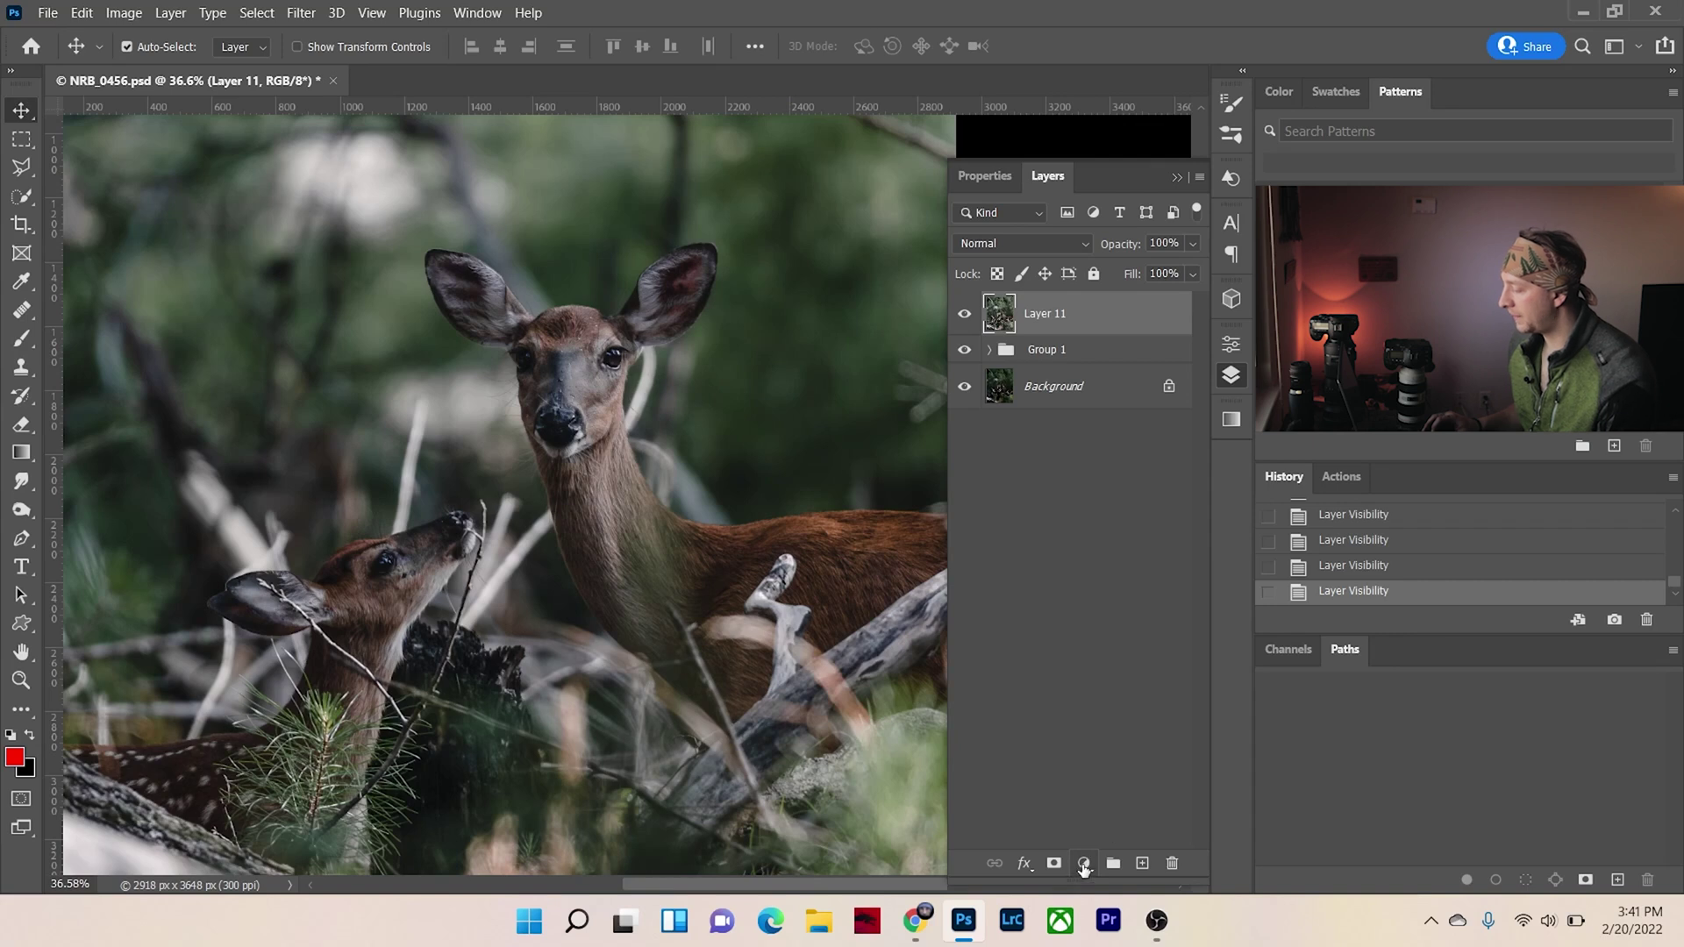
click(1084, 865)
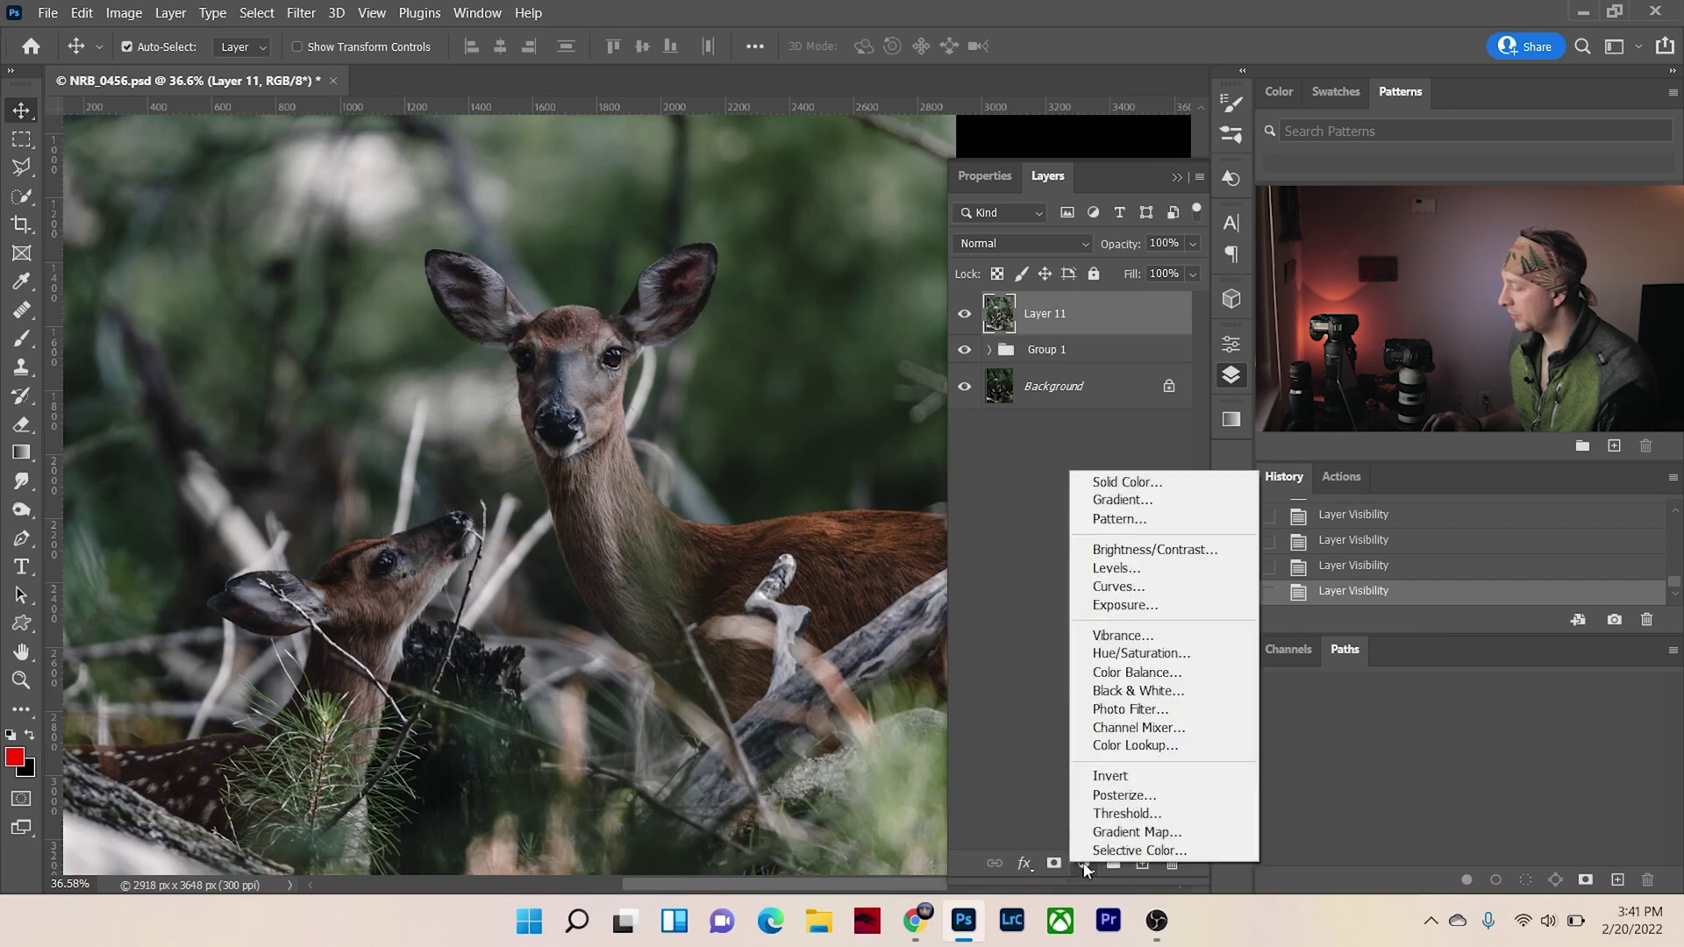
click(1119, 833)
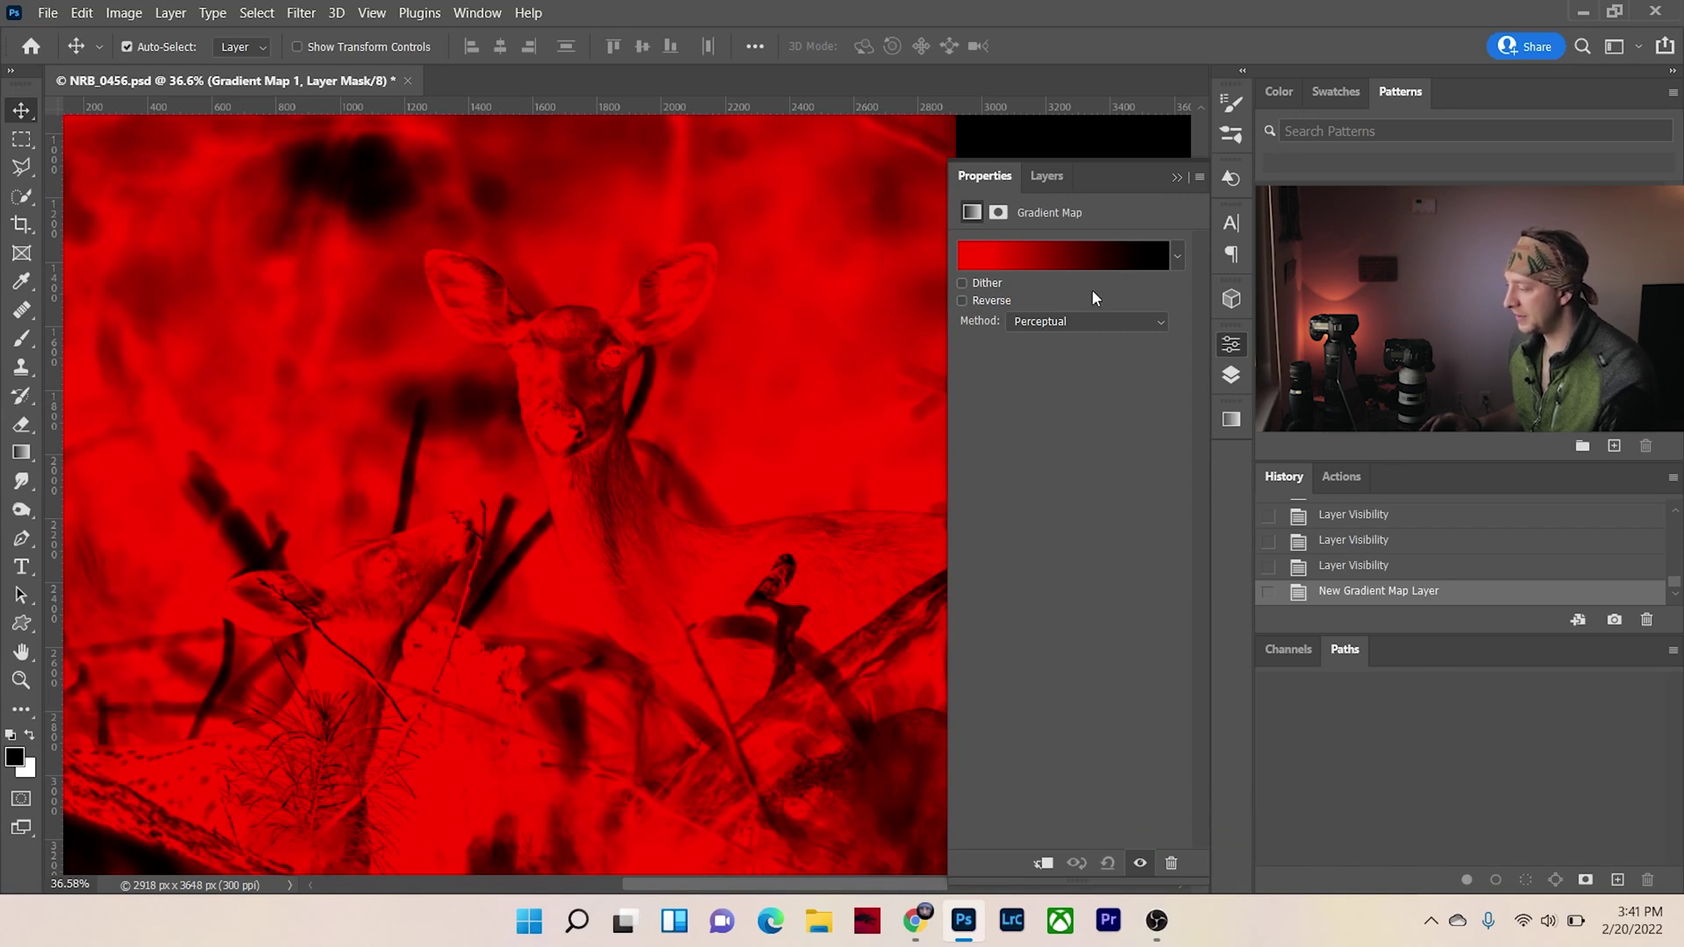
key(ctrl+z)
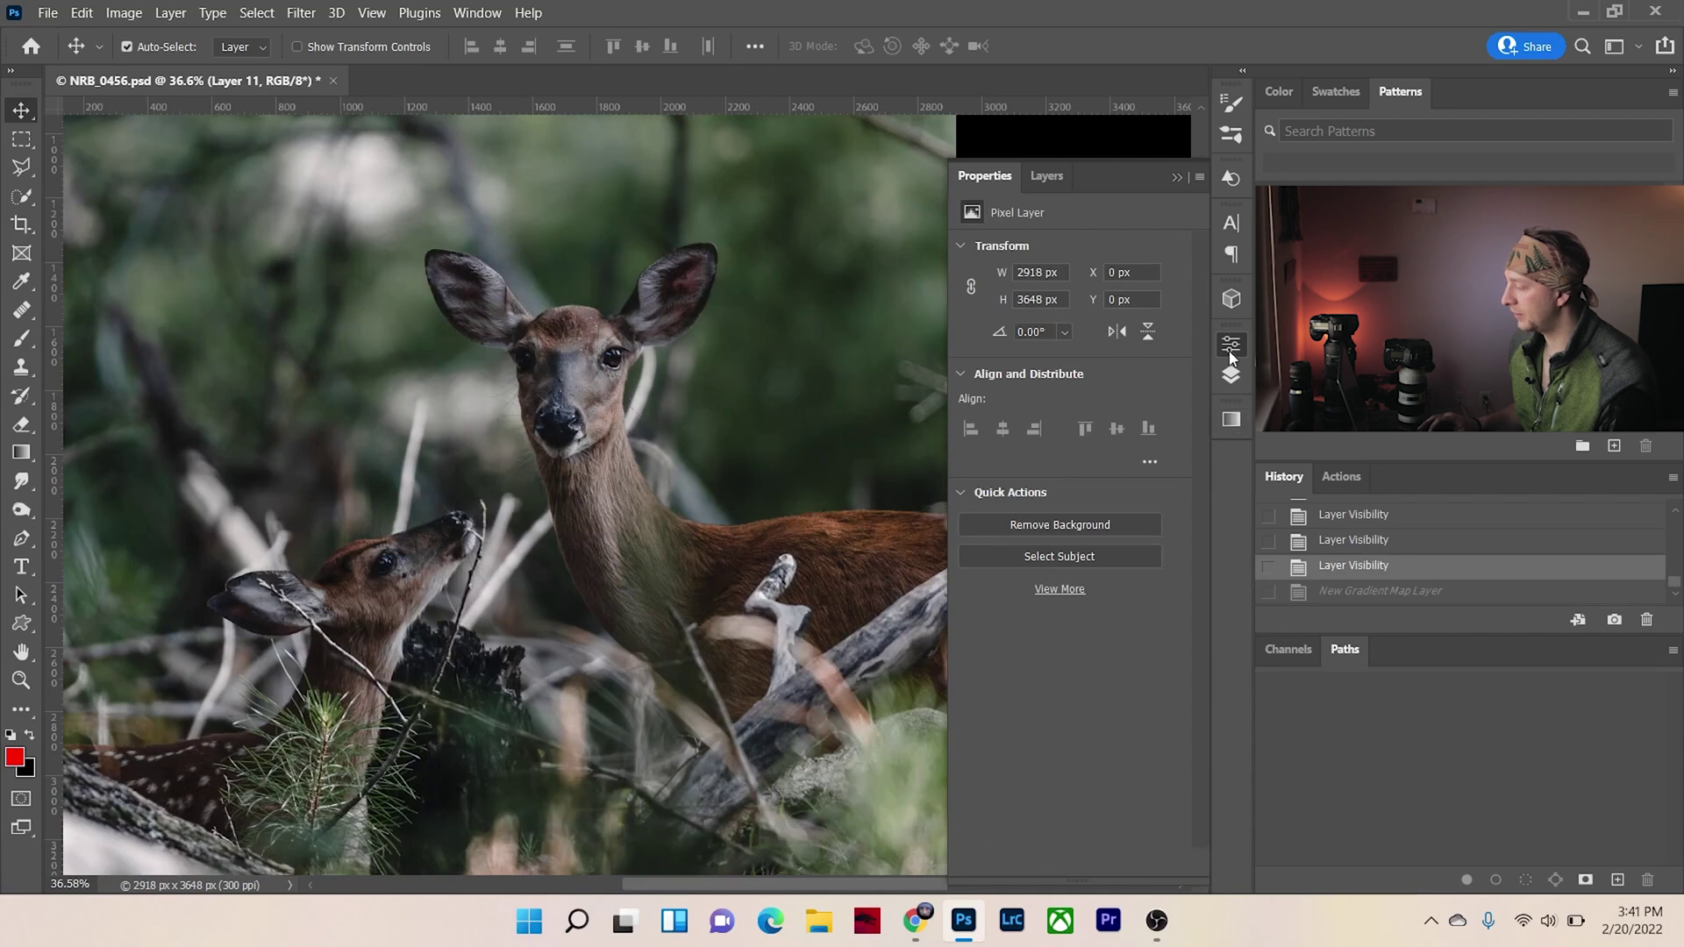
click(1231, 376)
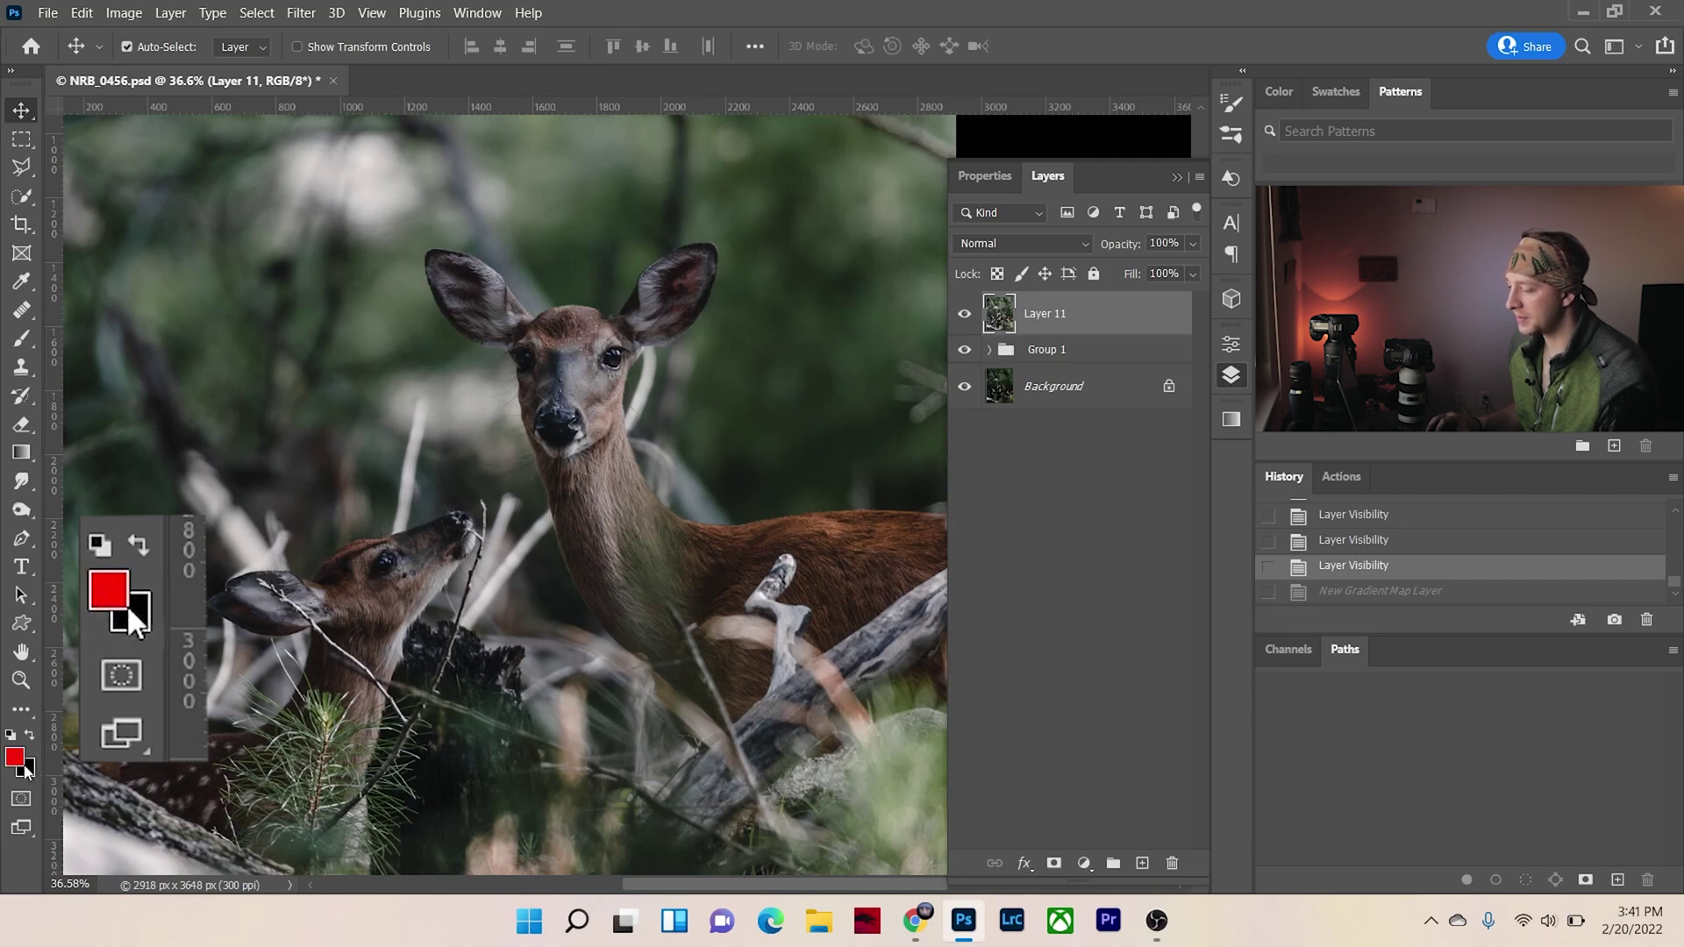
- Reset the foreground and background colours to default black and white, and add a Gradient Map adjustment layer above Layer 11
key(d)
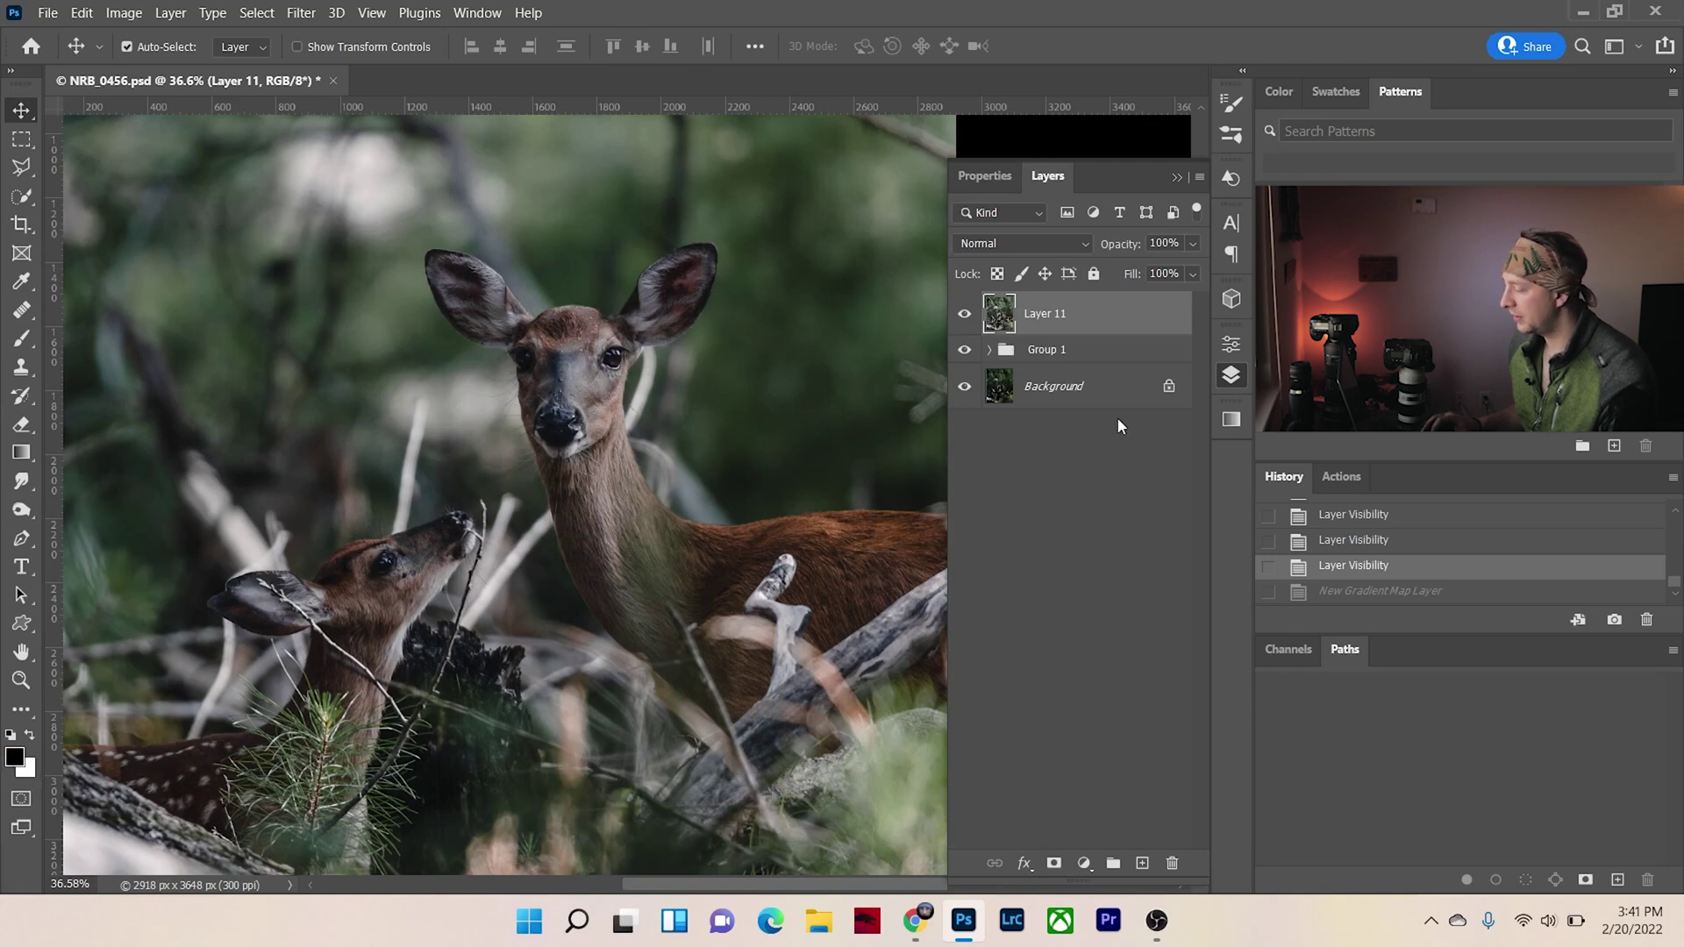
click(1080, 865)
click(1139, 831)
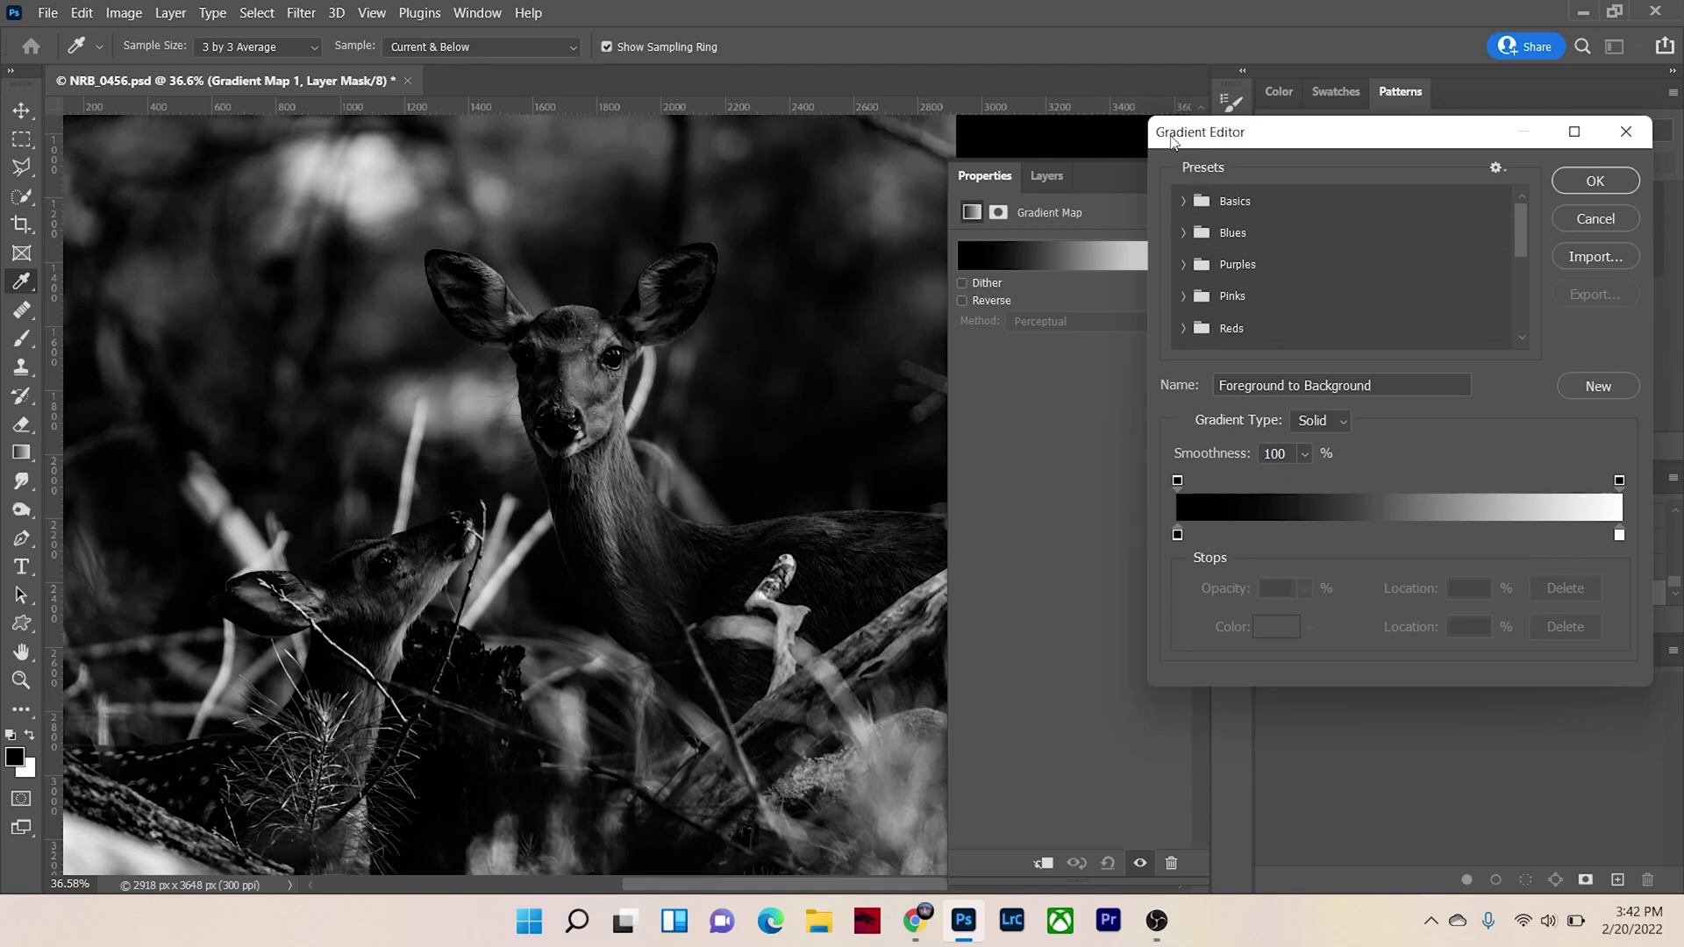
- Try the Blue_03 and Blue_27 presets from the Blues group on the gradient map
click(1185, 203)
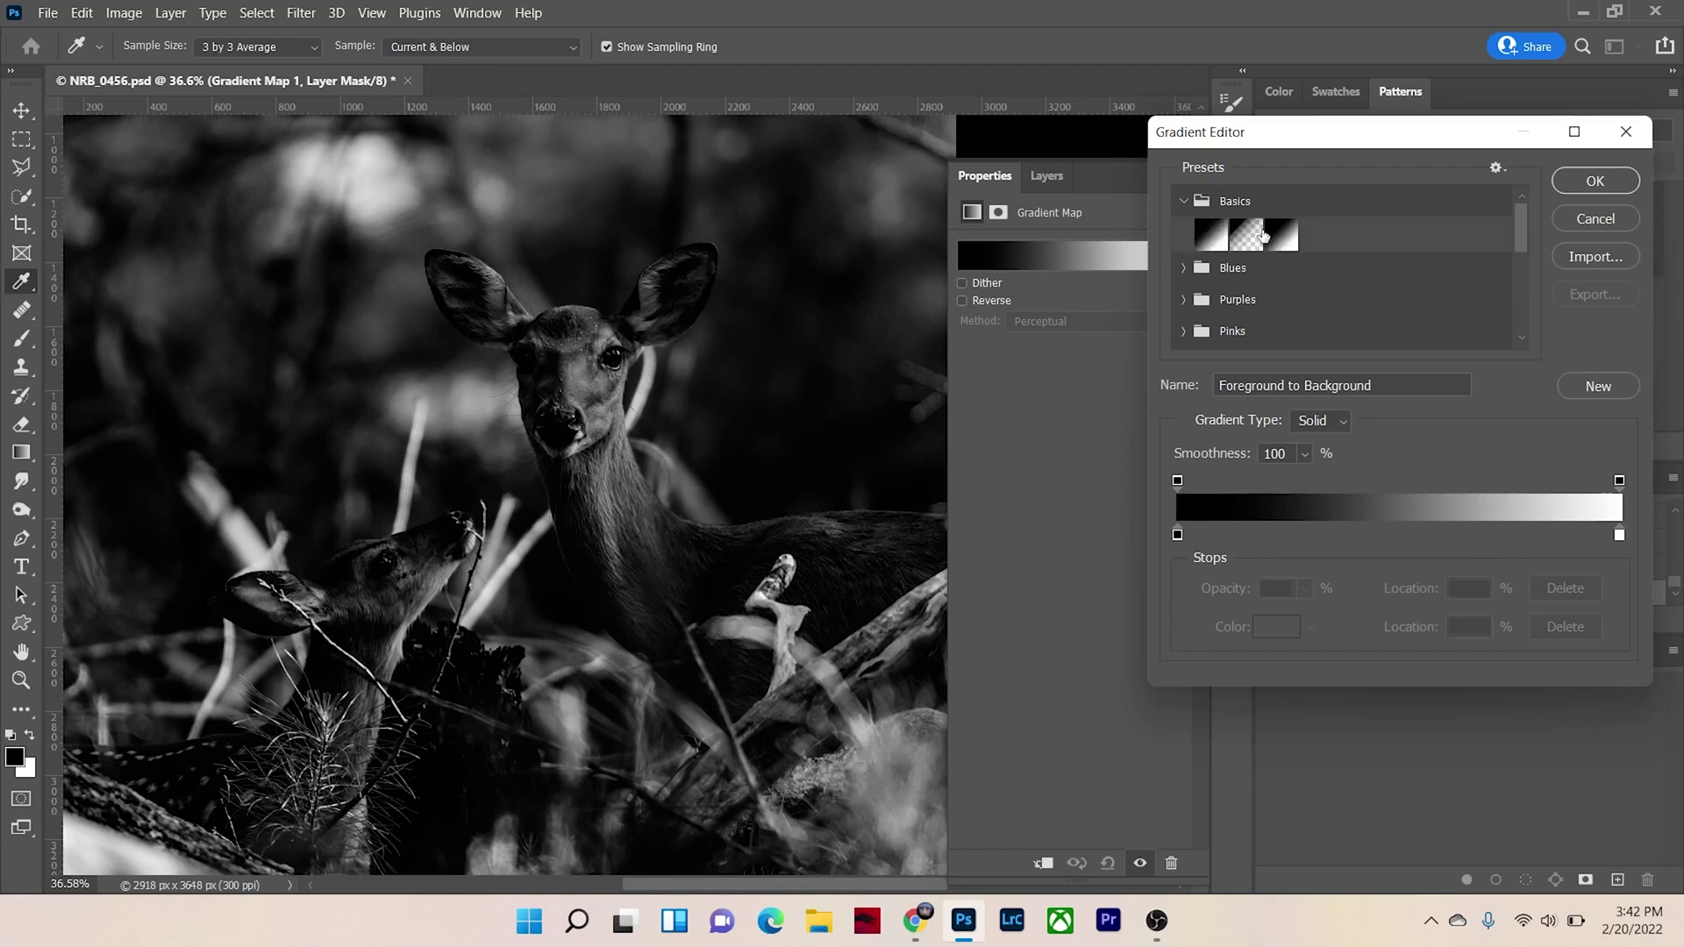
click(1184, 203)
click(1182, 232)
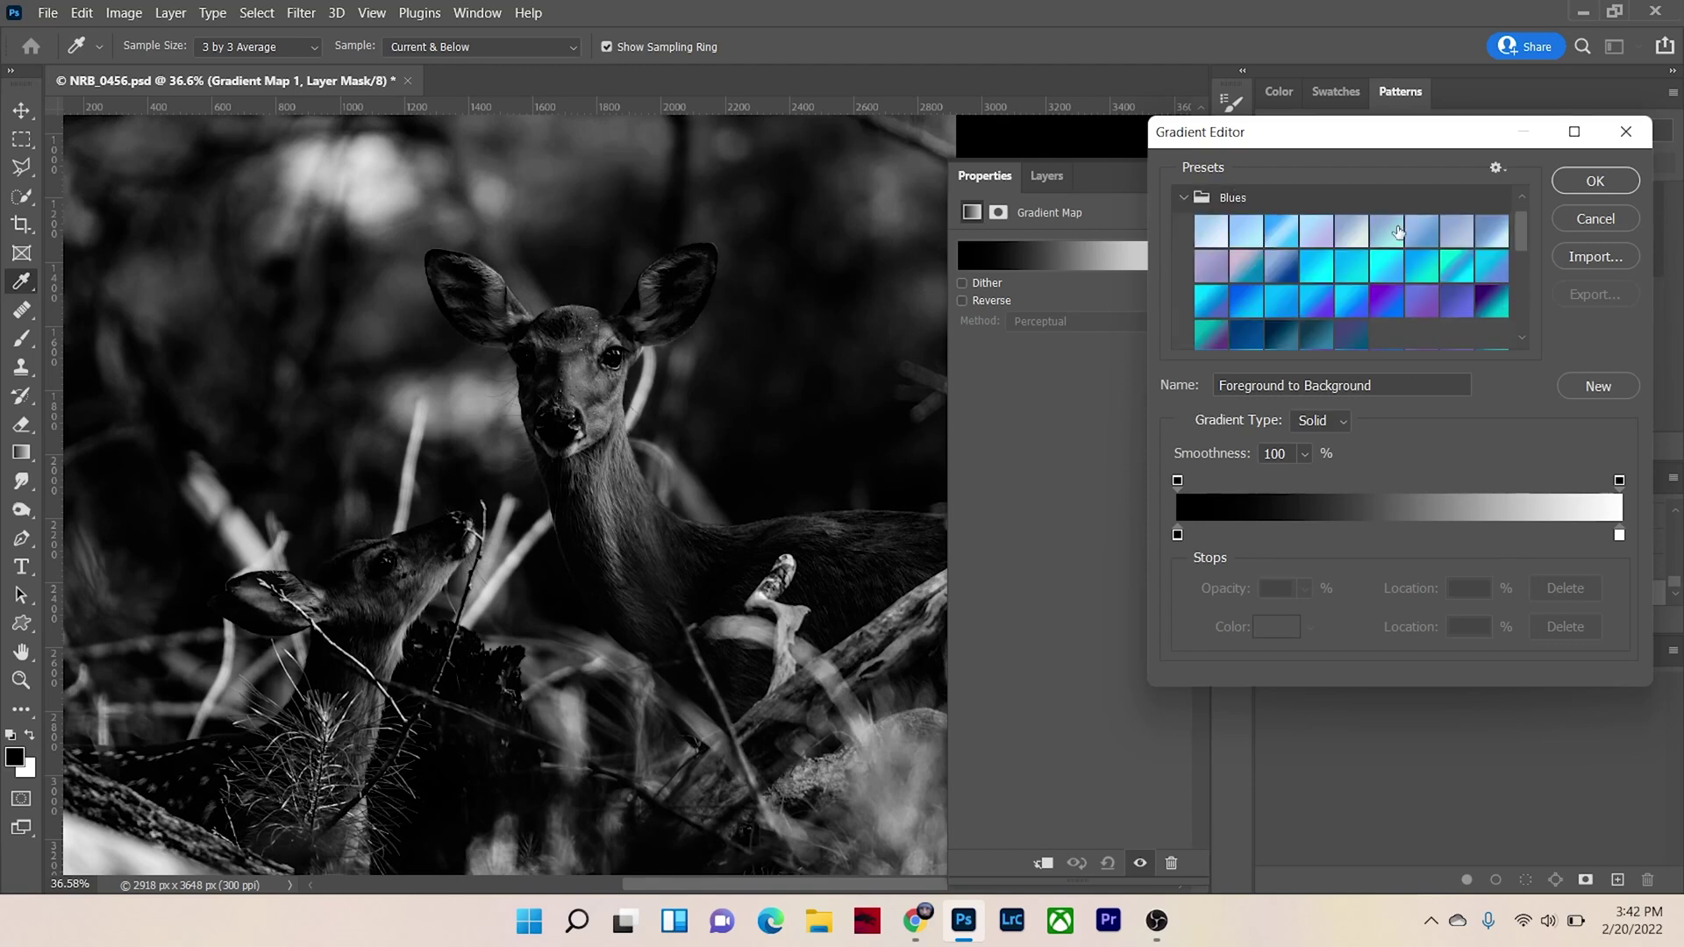
click(1281, 235)
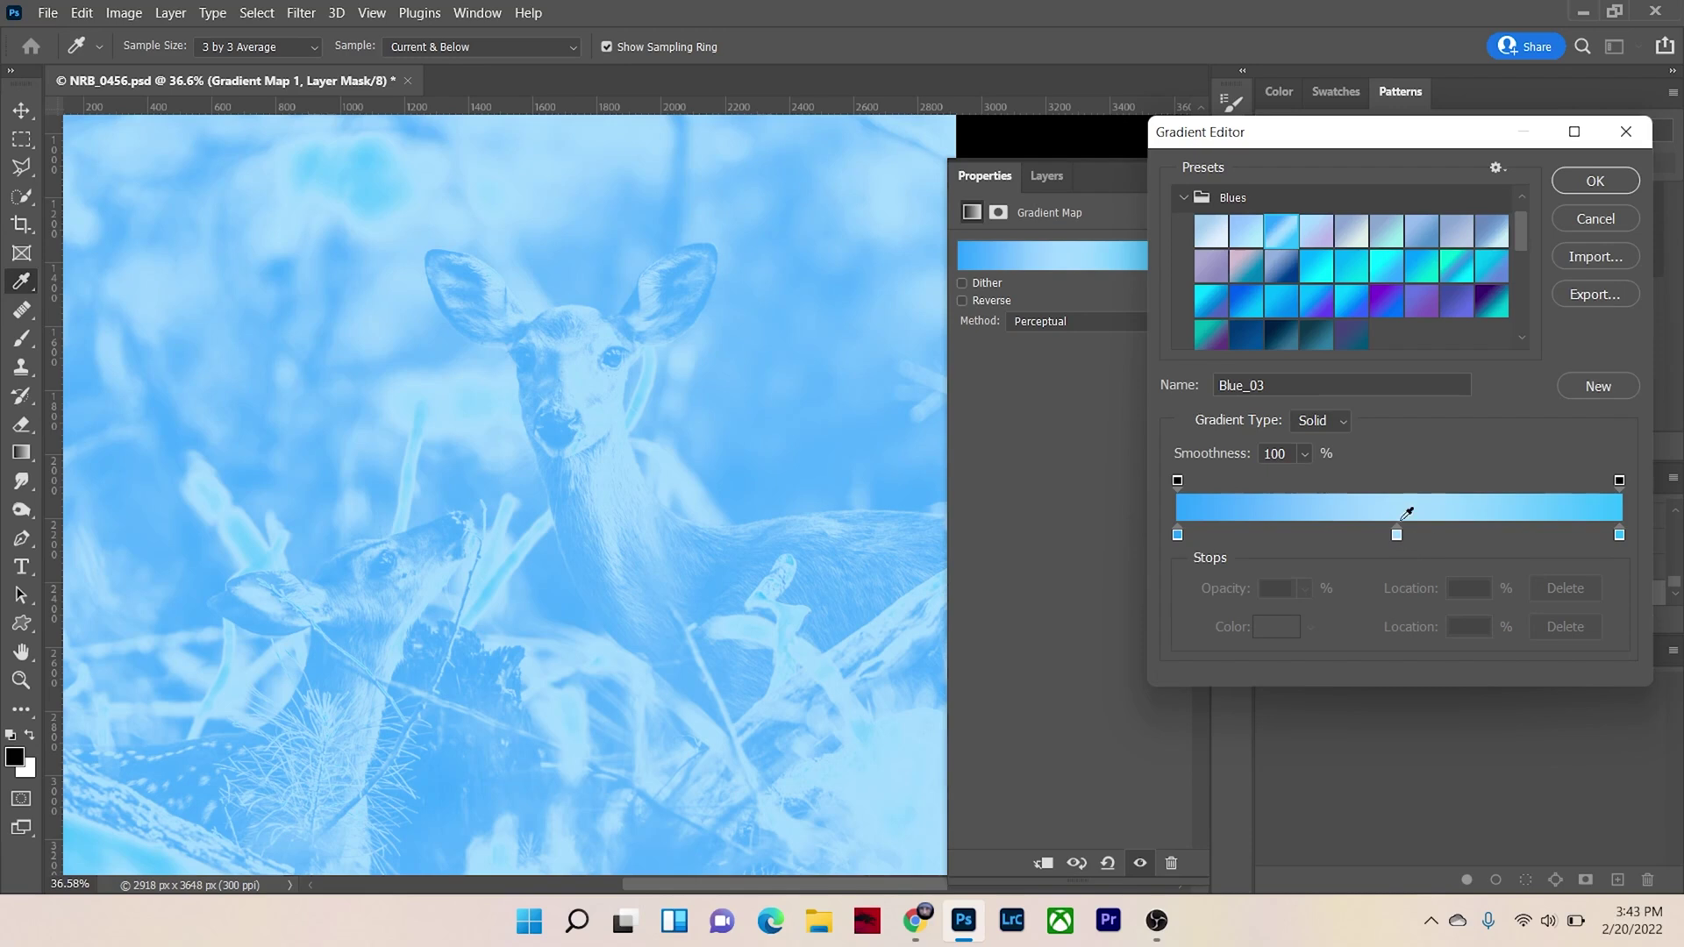
click(1480, 312)
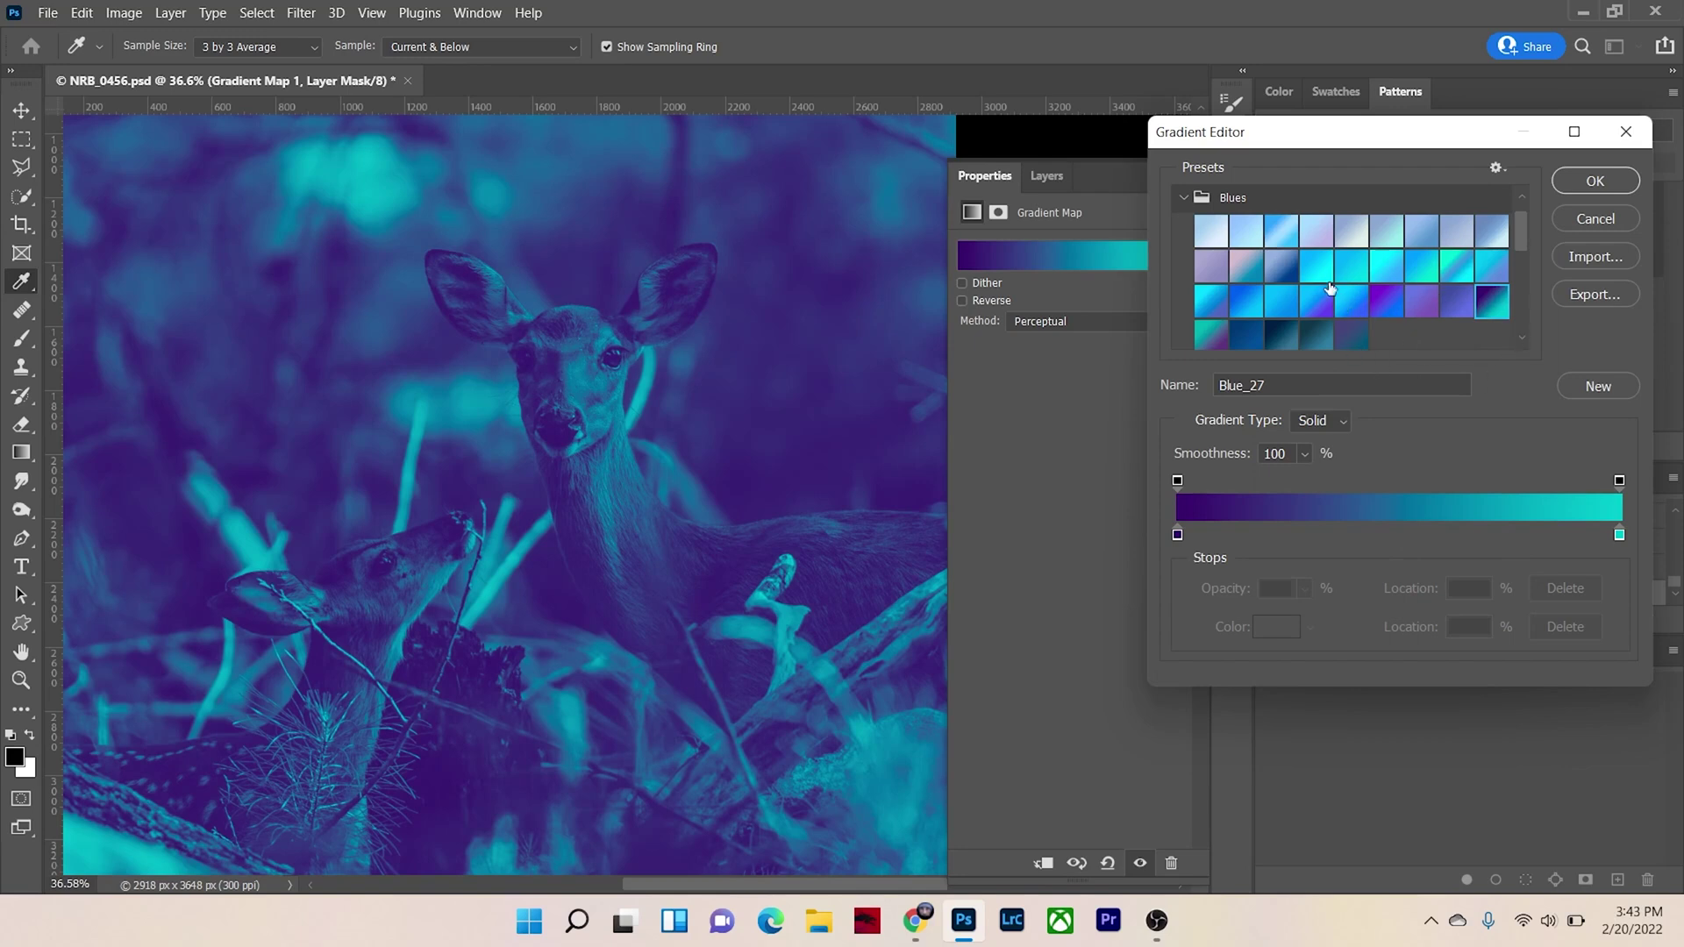
- Try the Purple_03, Purple_12, Purple_10 and Purple_21 presets from the Purples group on the gradient map
scroll(1387, 294, down, 2)
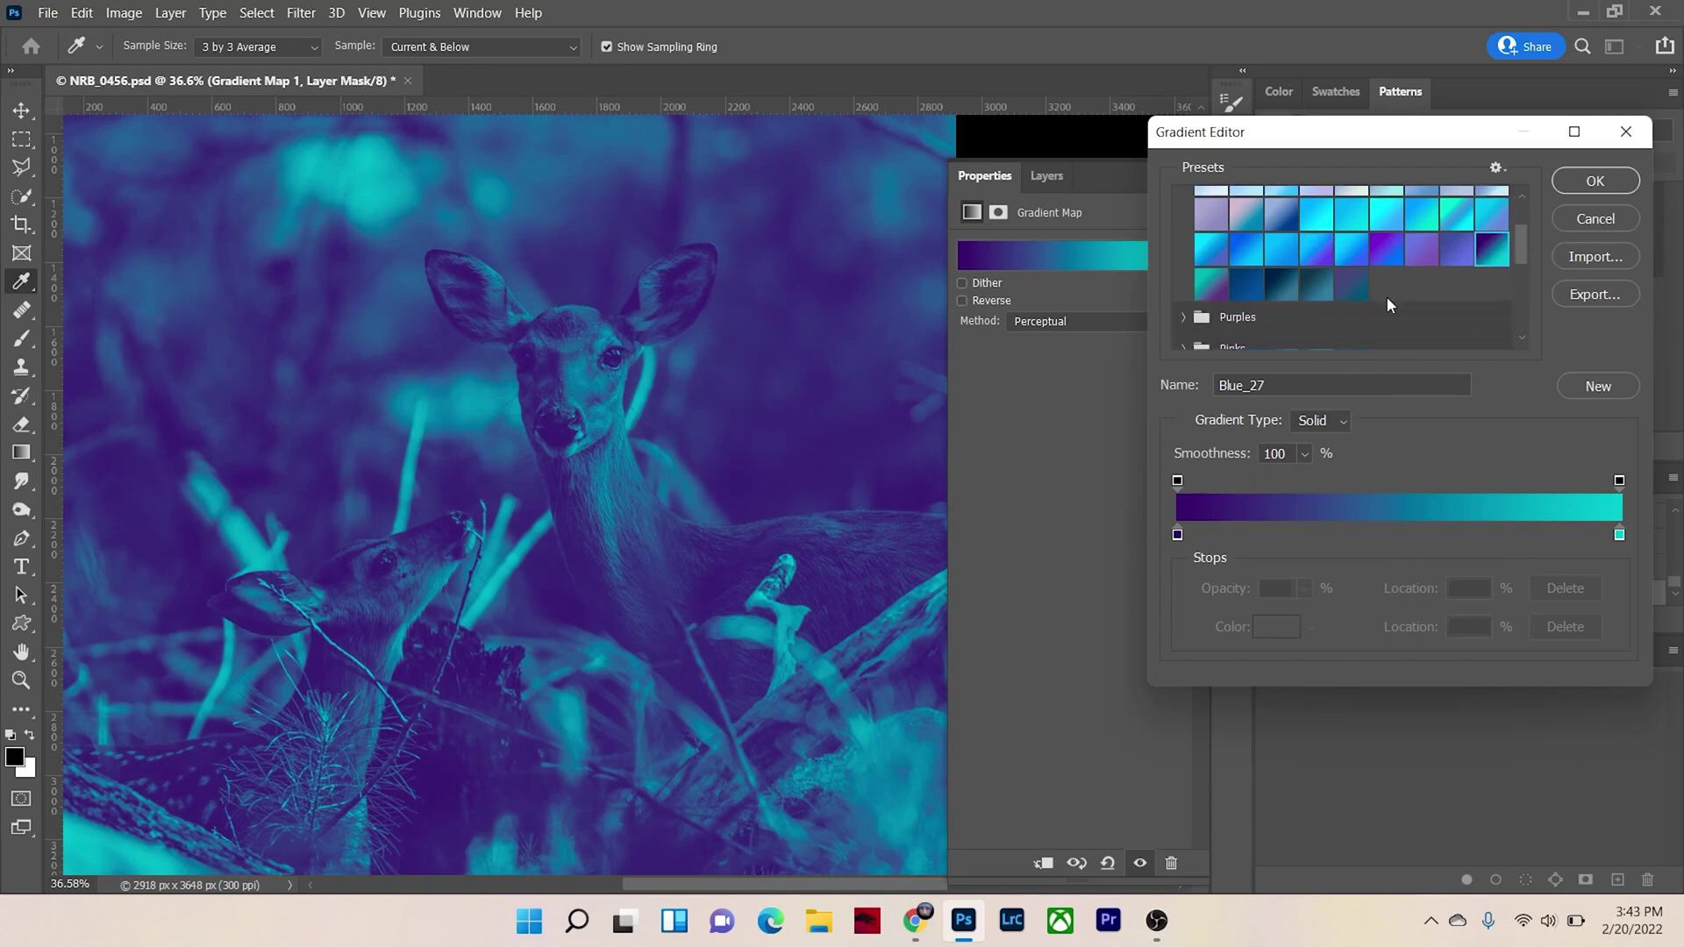
click(1180, 319)
scroll(1240, 307, down, 2)
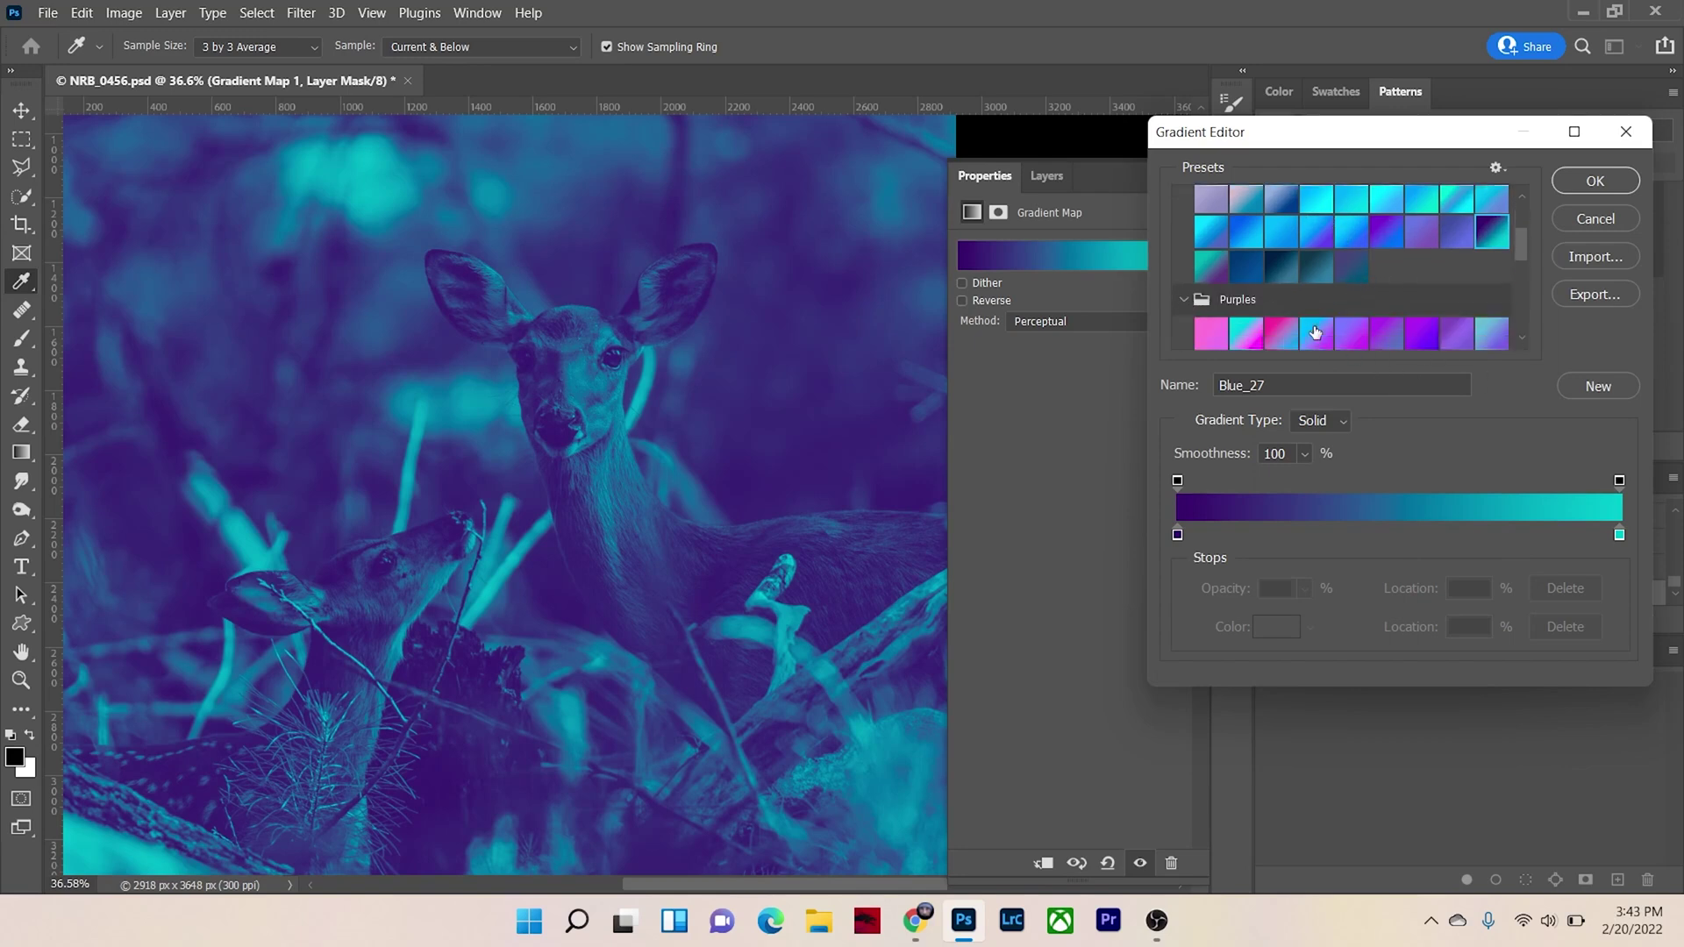
click(1277, 303)
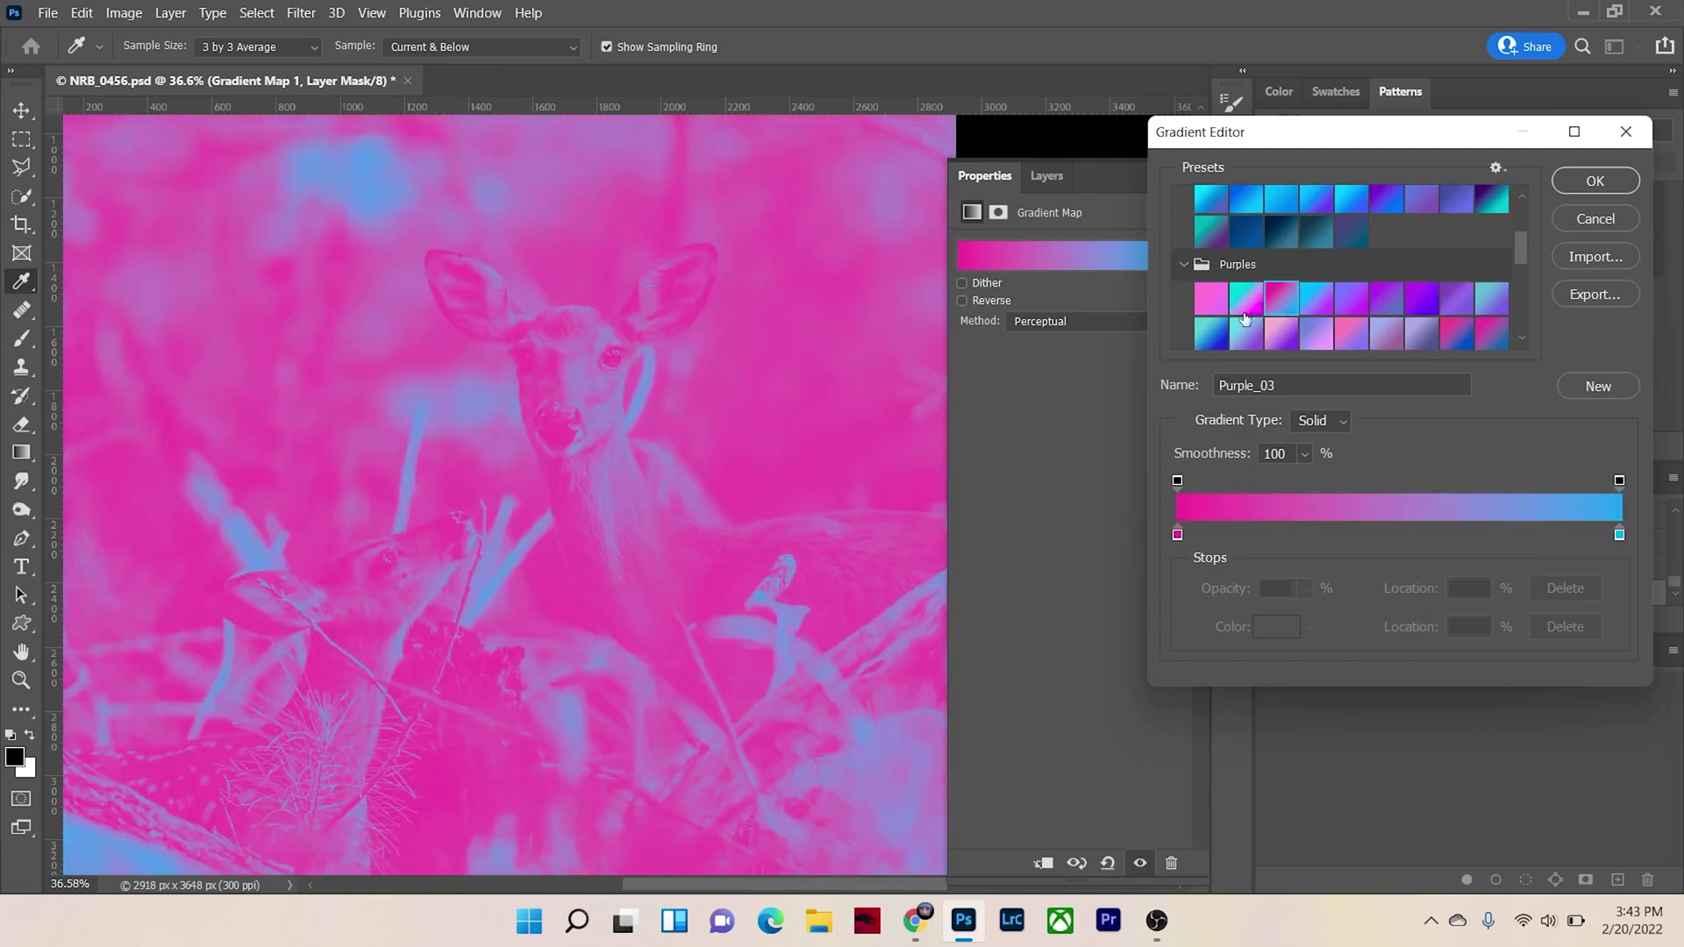
click(1276, 333)
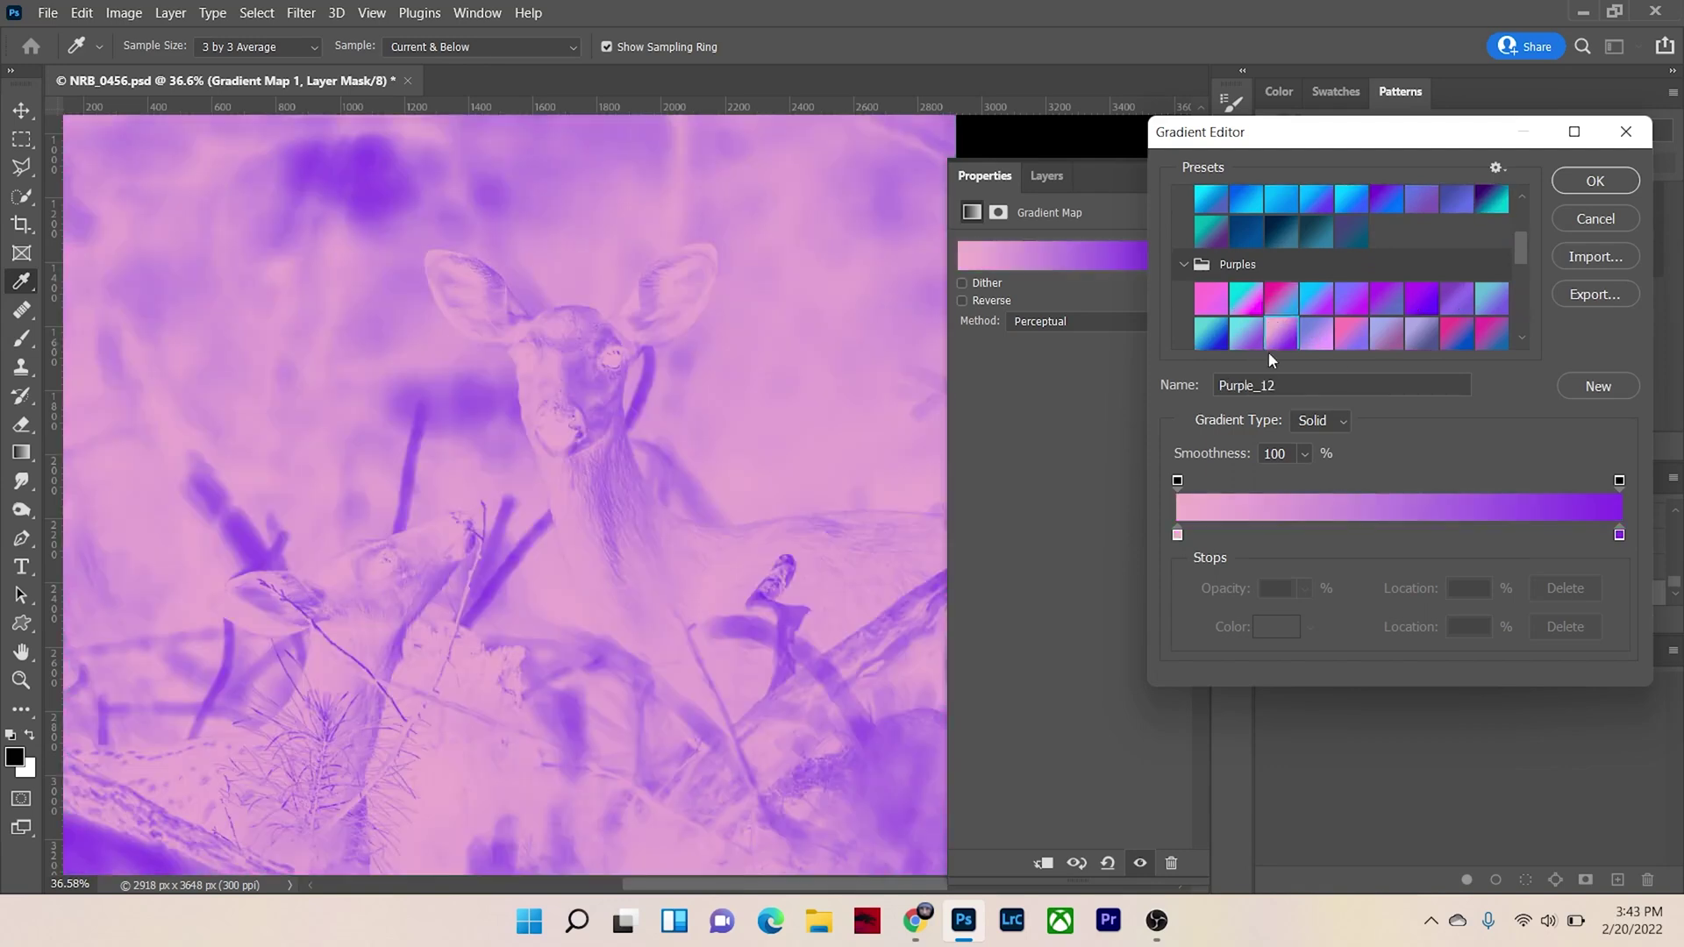
click(1217, 336)
scroll(1447, 317, down, 2)
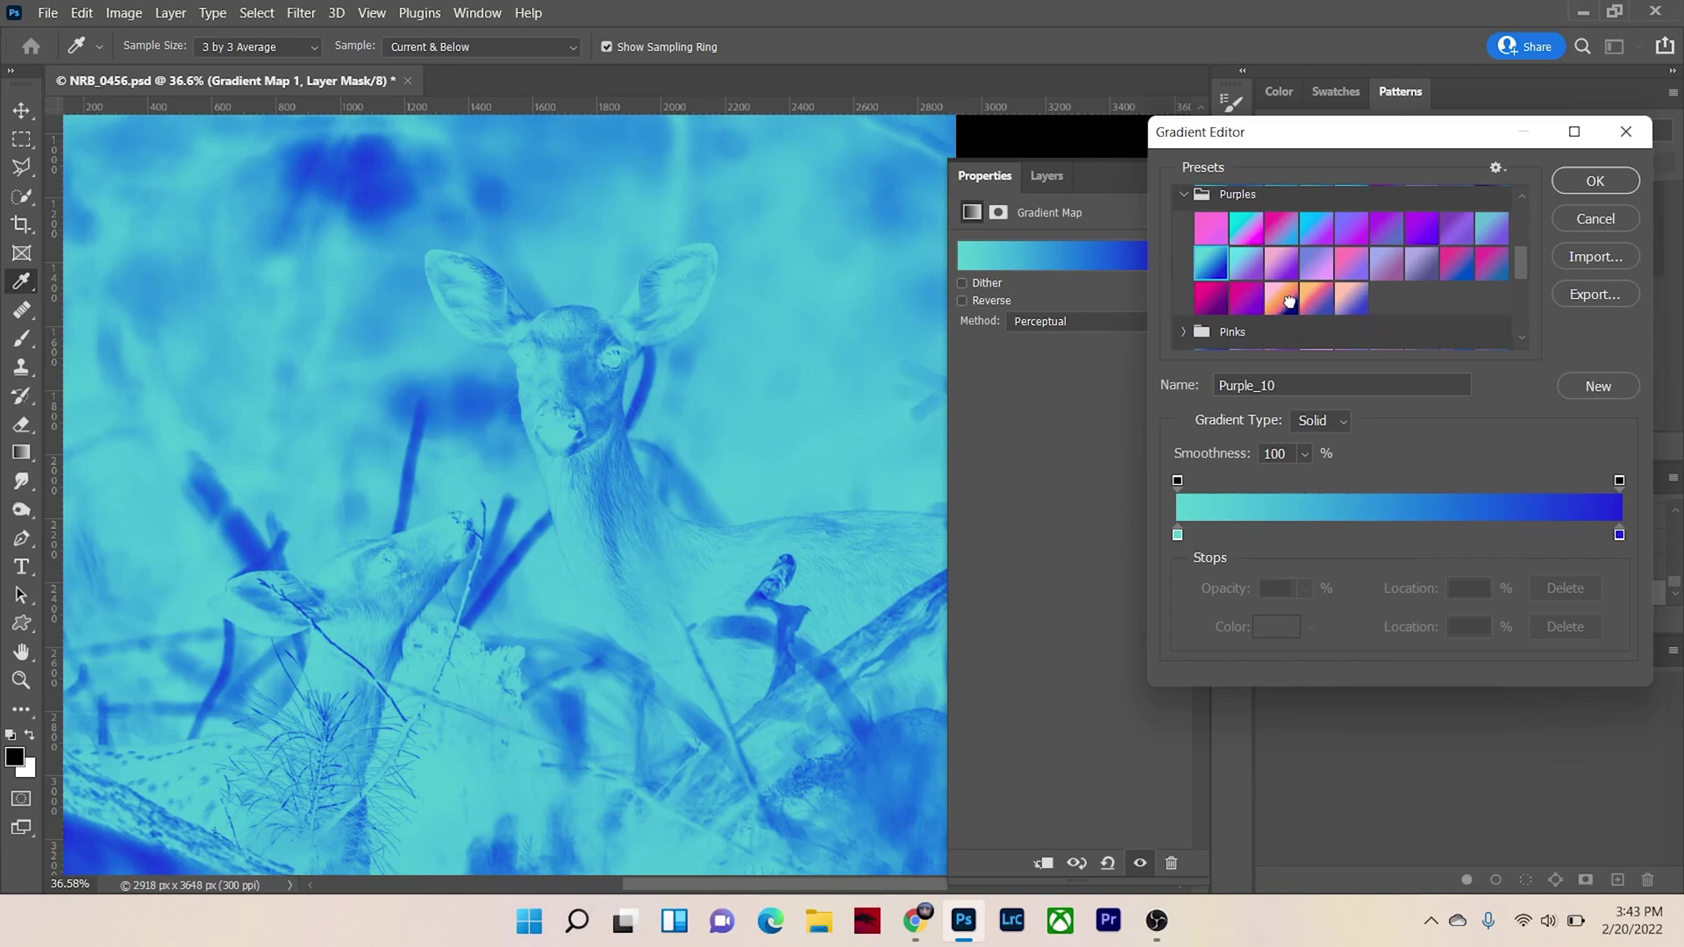
click(1288, 302)
- Apply the black-to-white Foreground to Background preset from the Basics group and accept the gradient
scroll(1185, 201, up, 4)
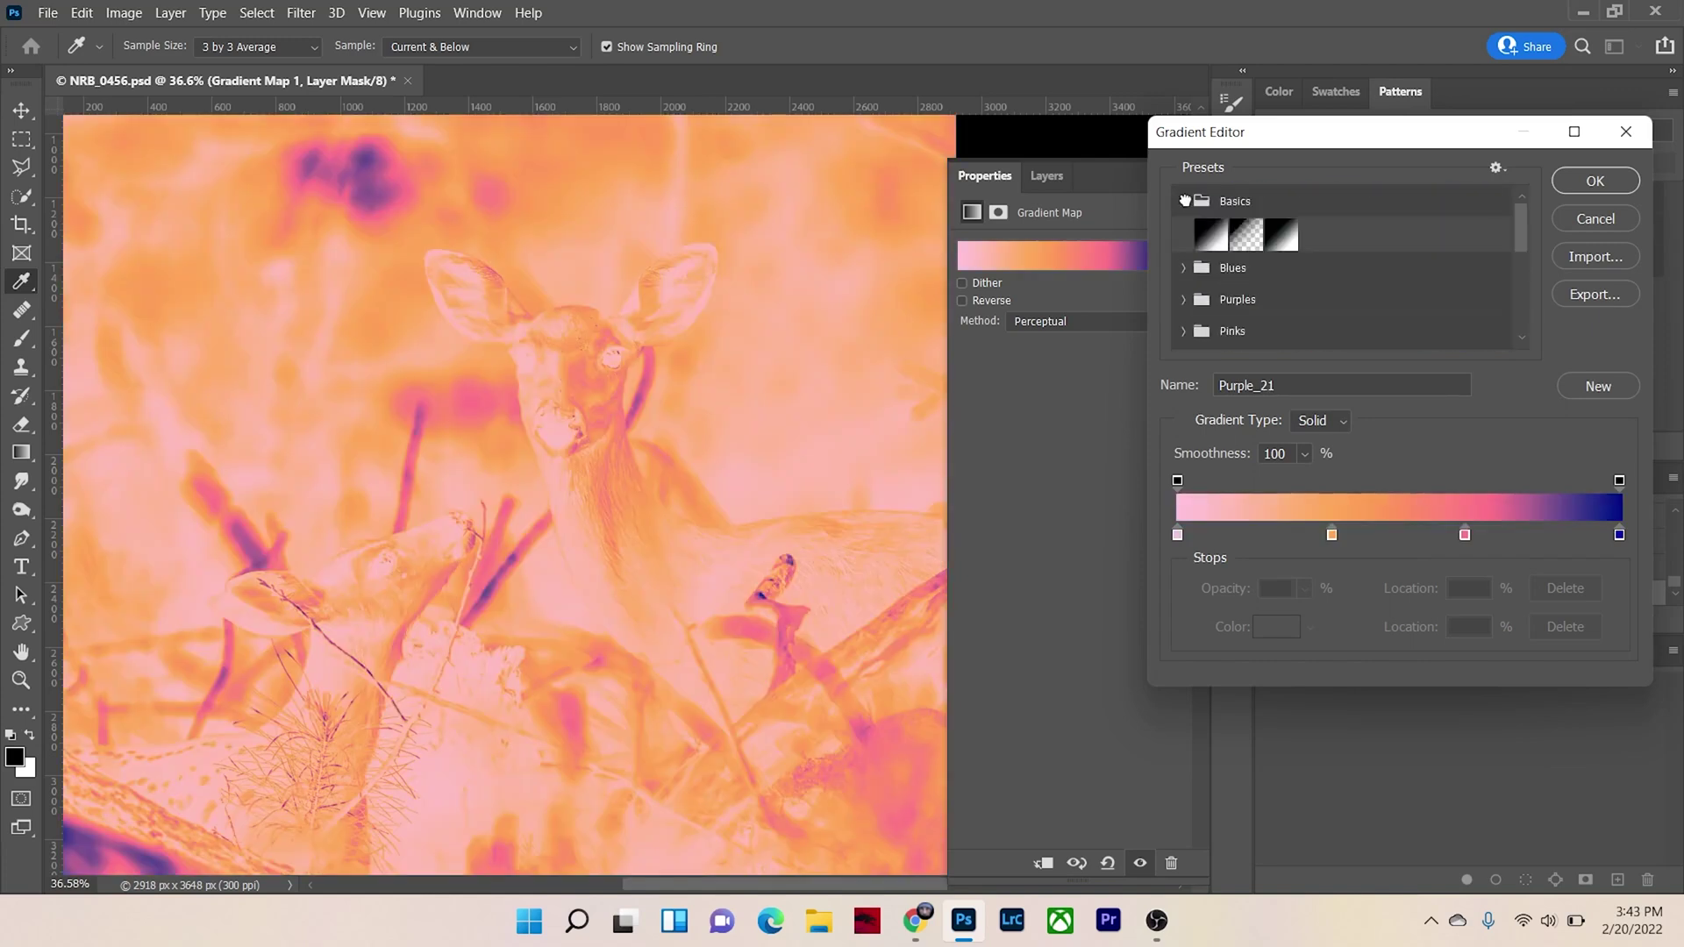
click(1210, 235)
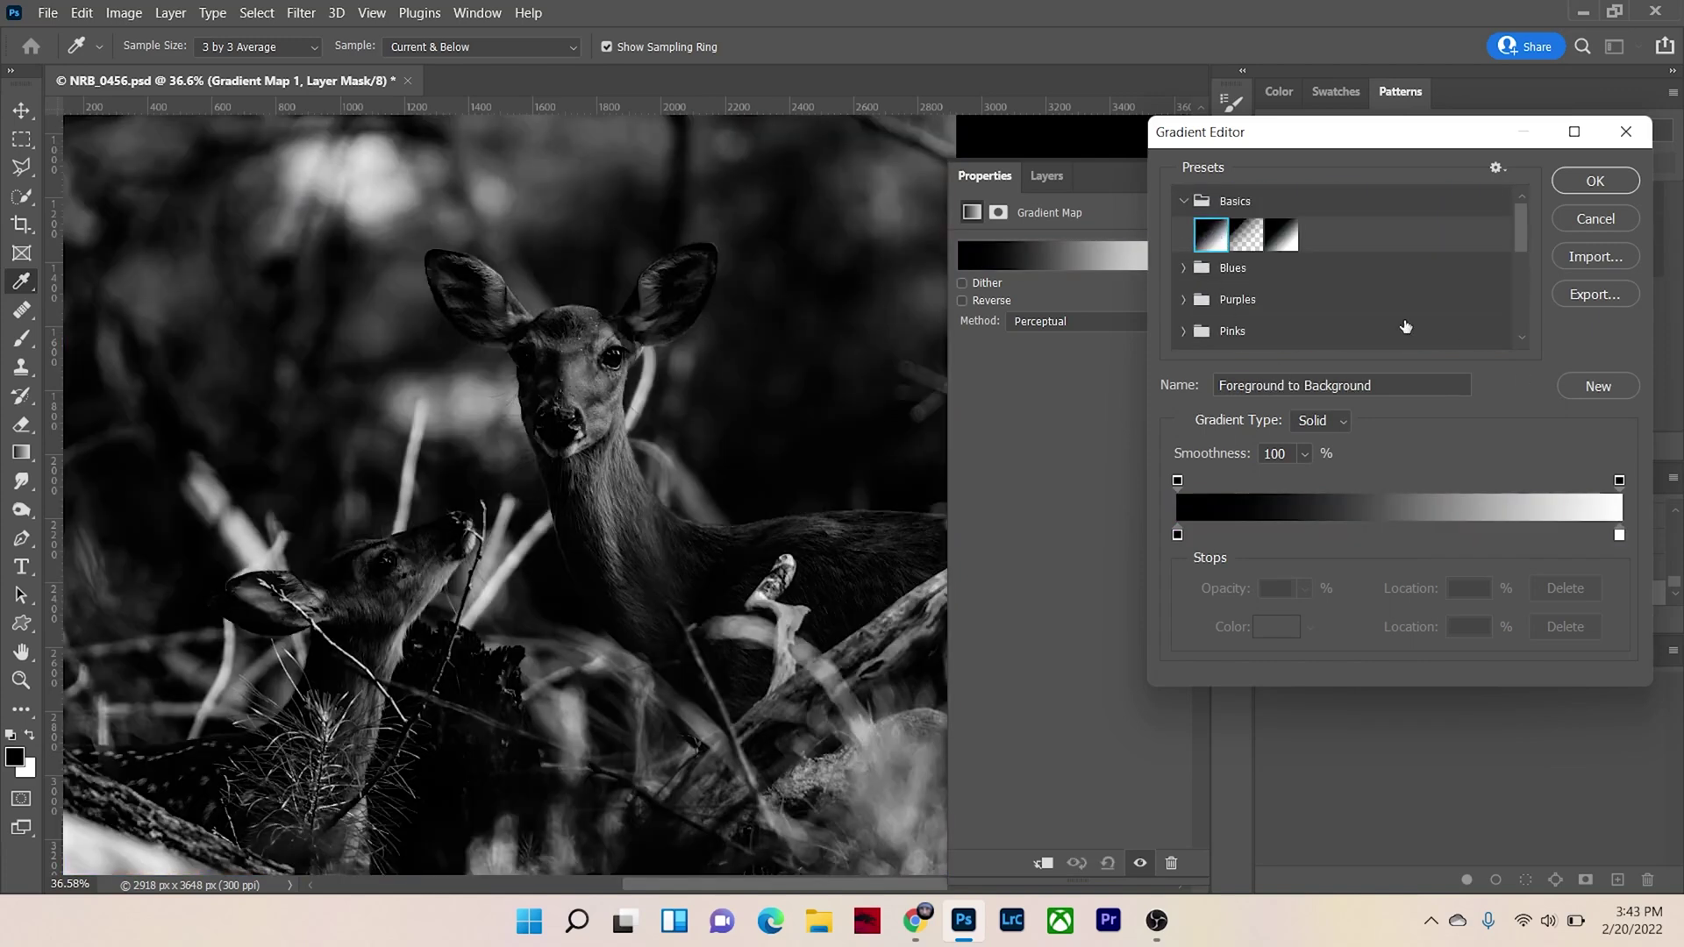
click(1179, 535)
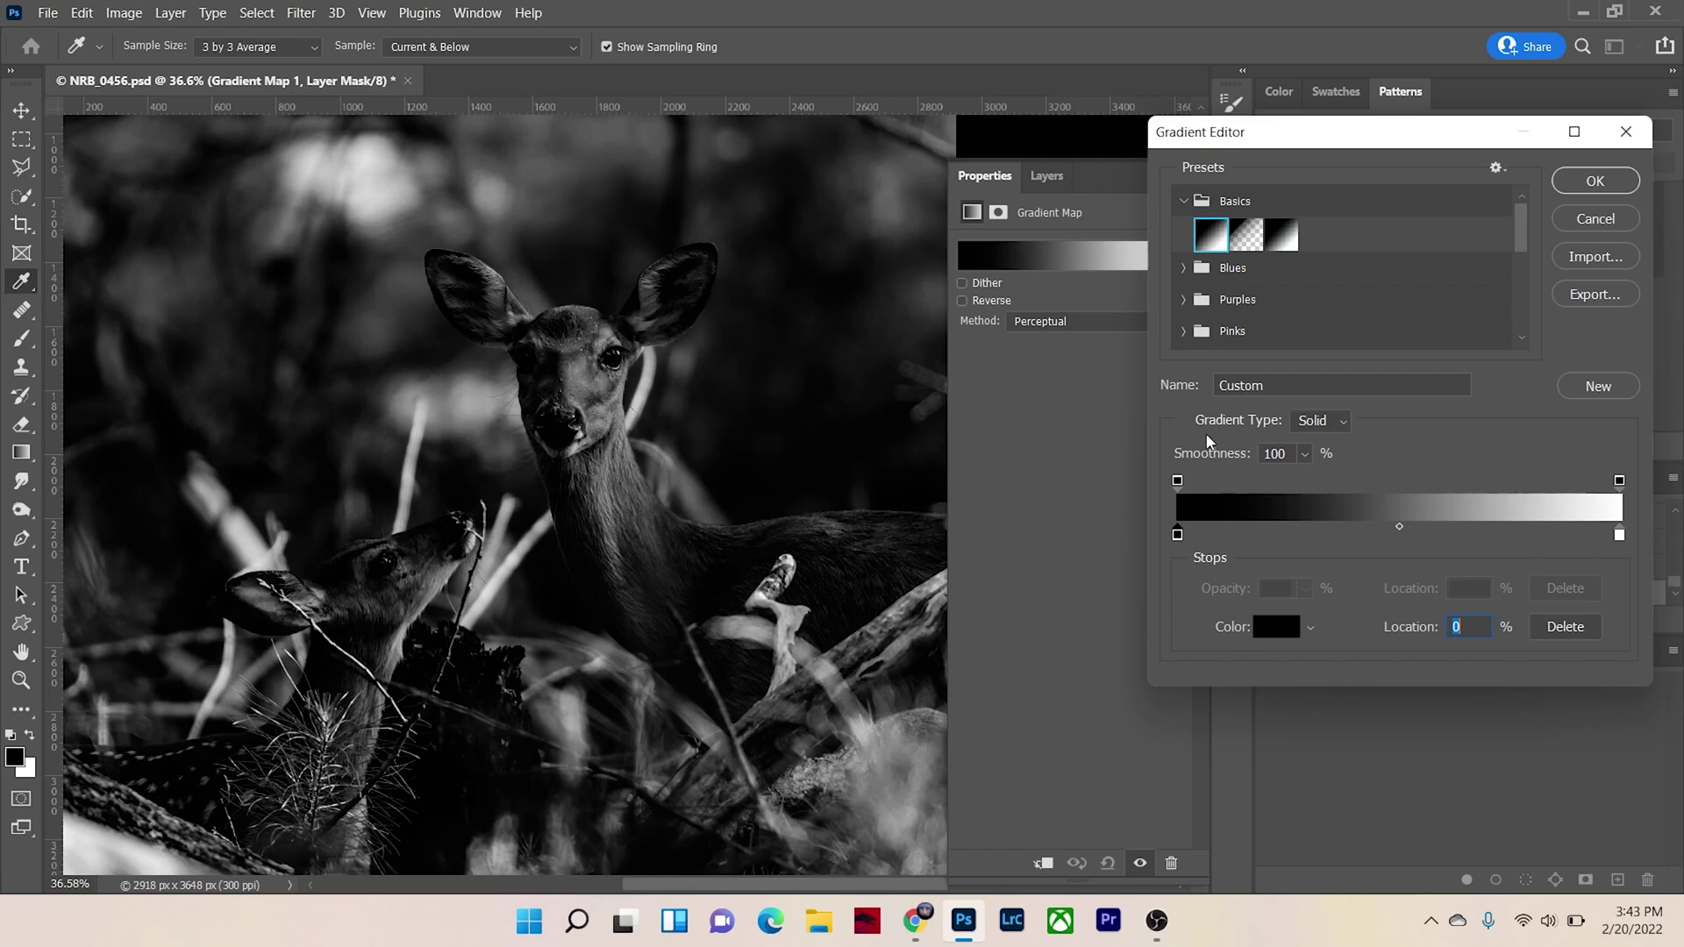
click(1595, 180)
click(1232, 375)
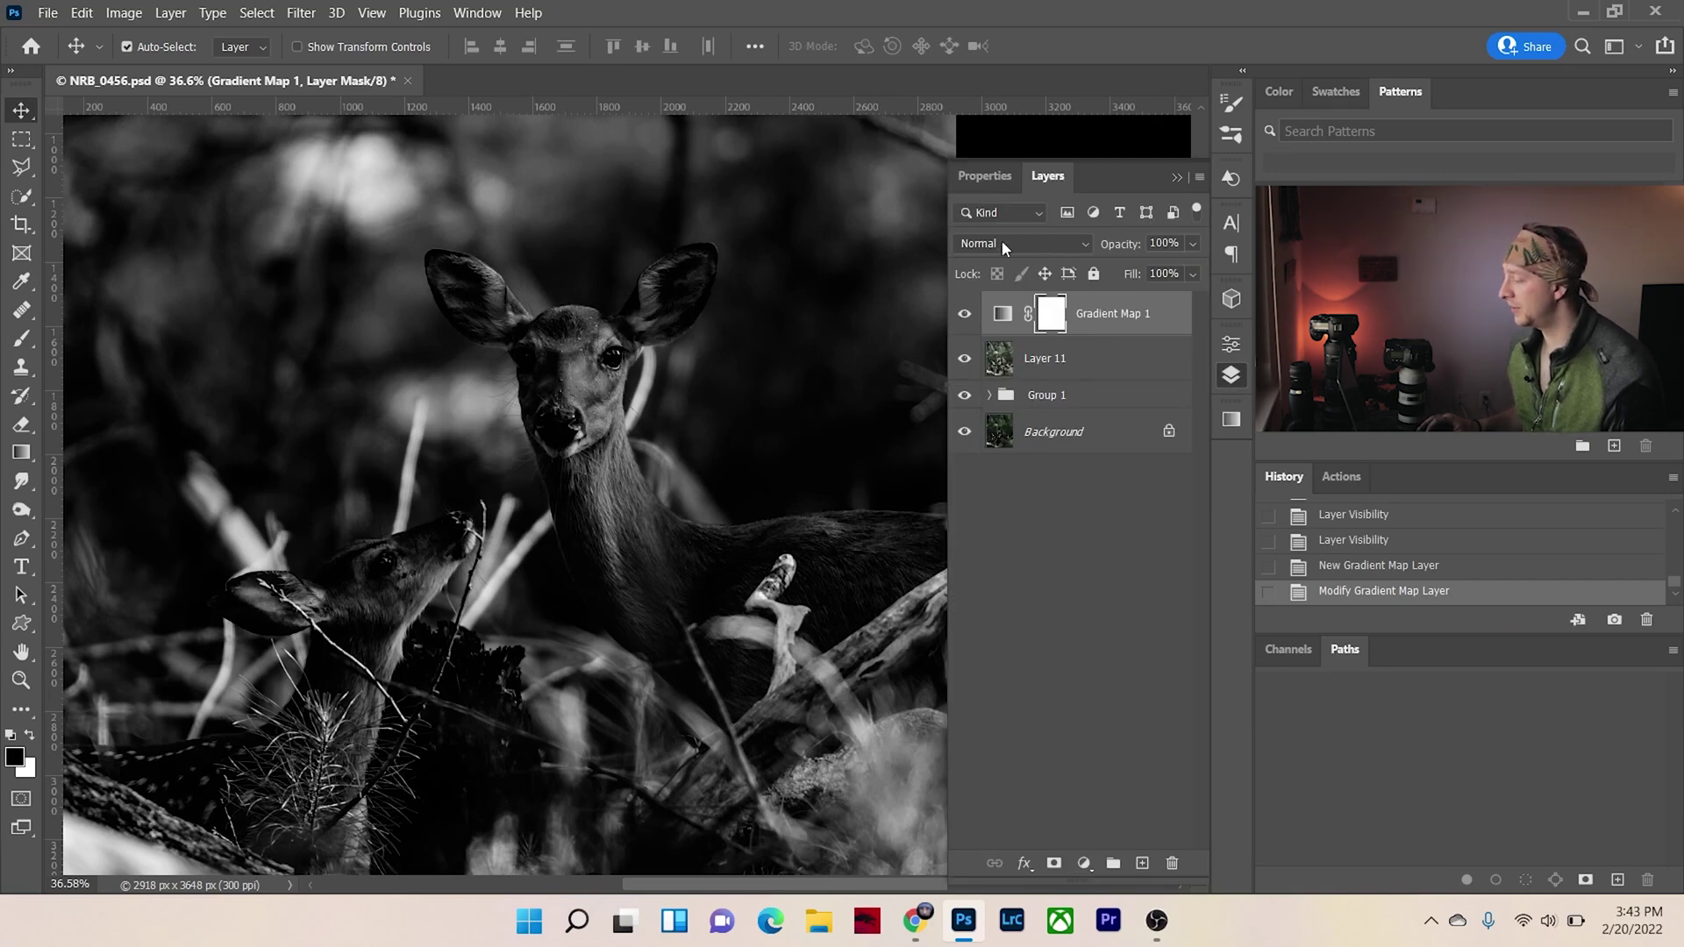
- Set the Gradient Map layer's blend mode to Luminosity and toggle its visibility to compare the effect
click(1017, 243)
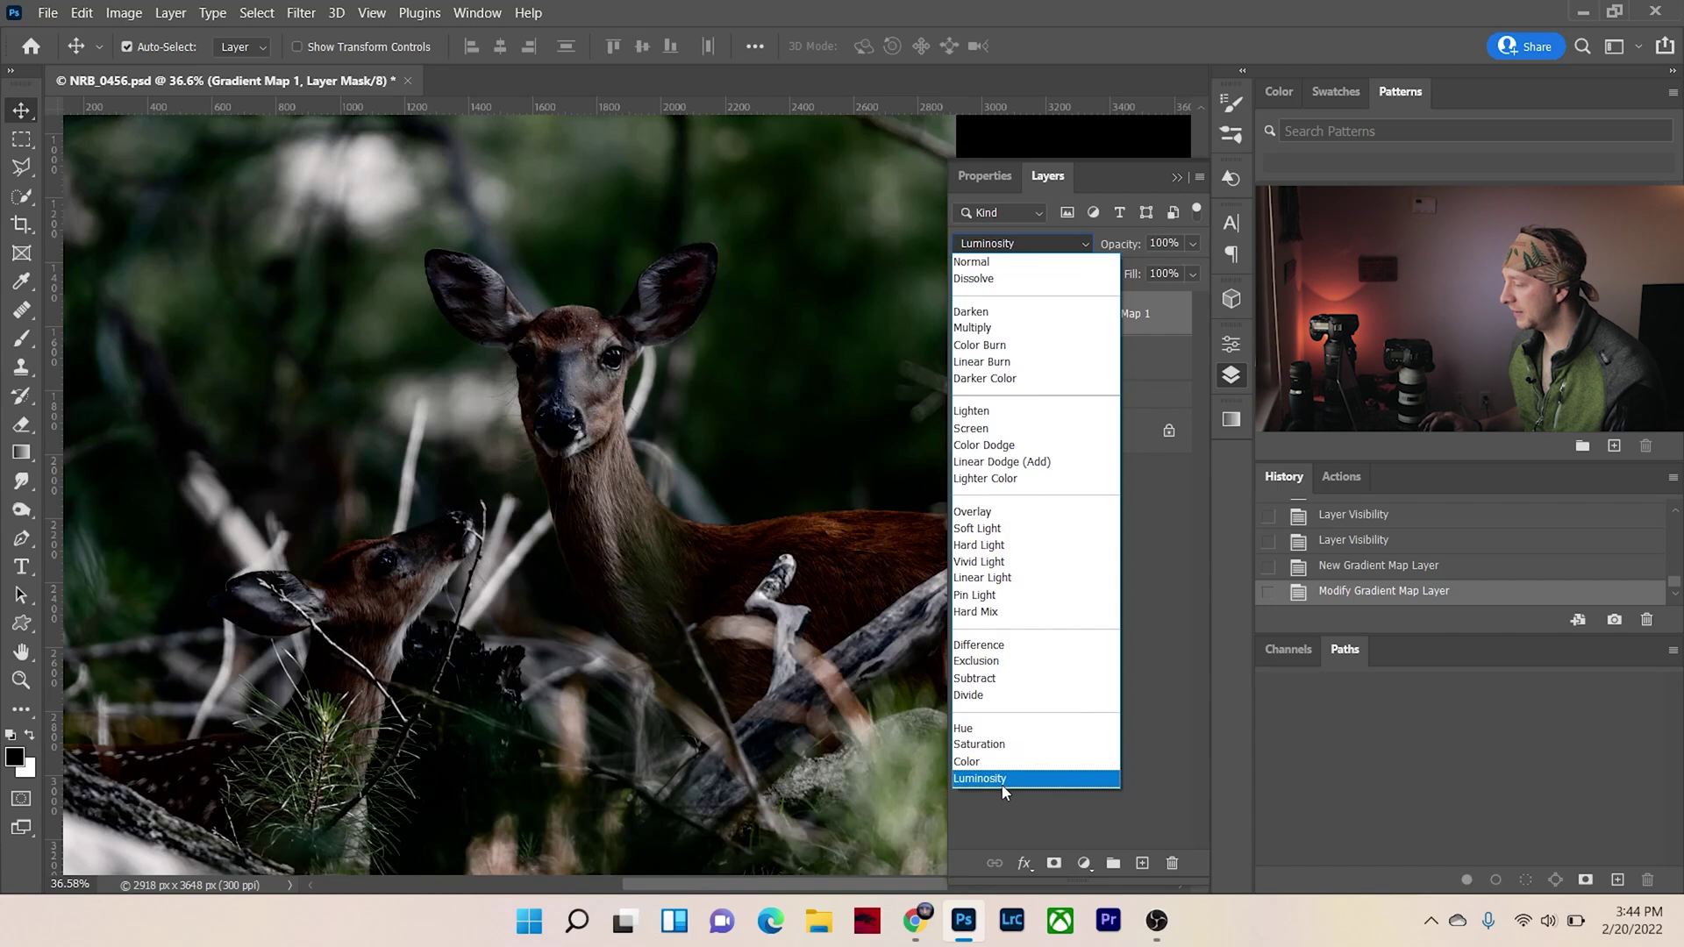
click(1004, 778)
click(965, 314)
click(965, 314)
- Reopen the Gradient Map's gradient for editing and inspect the brightness of its black and white end stops
click(1001, 320)
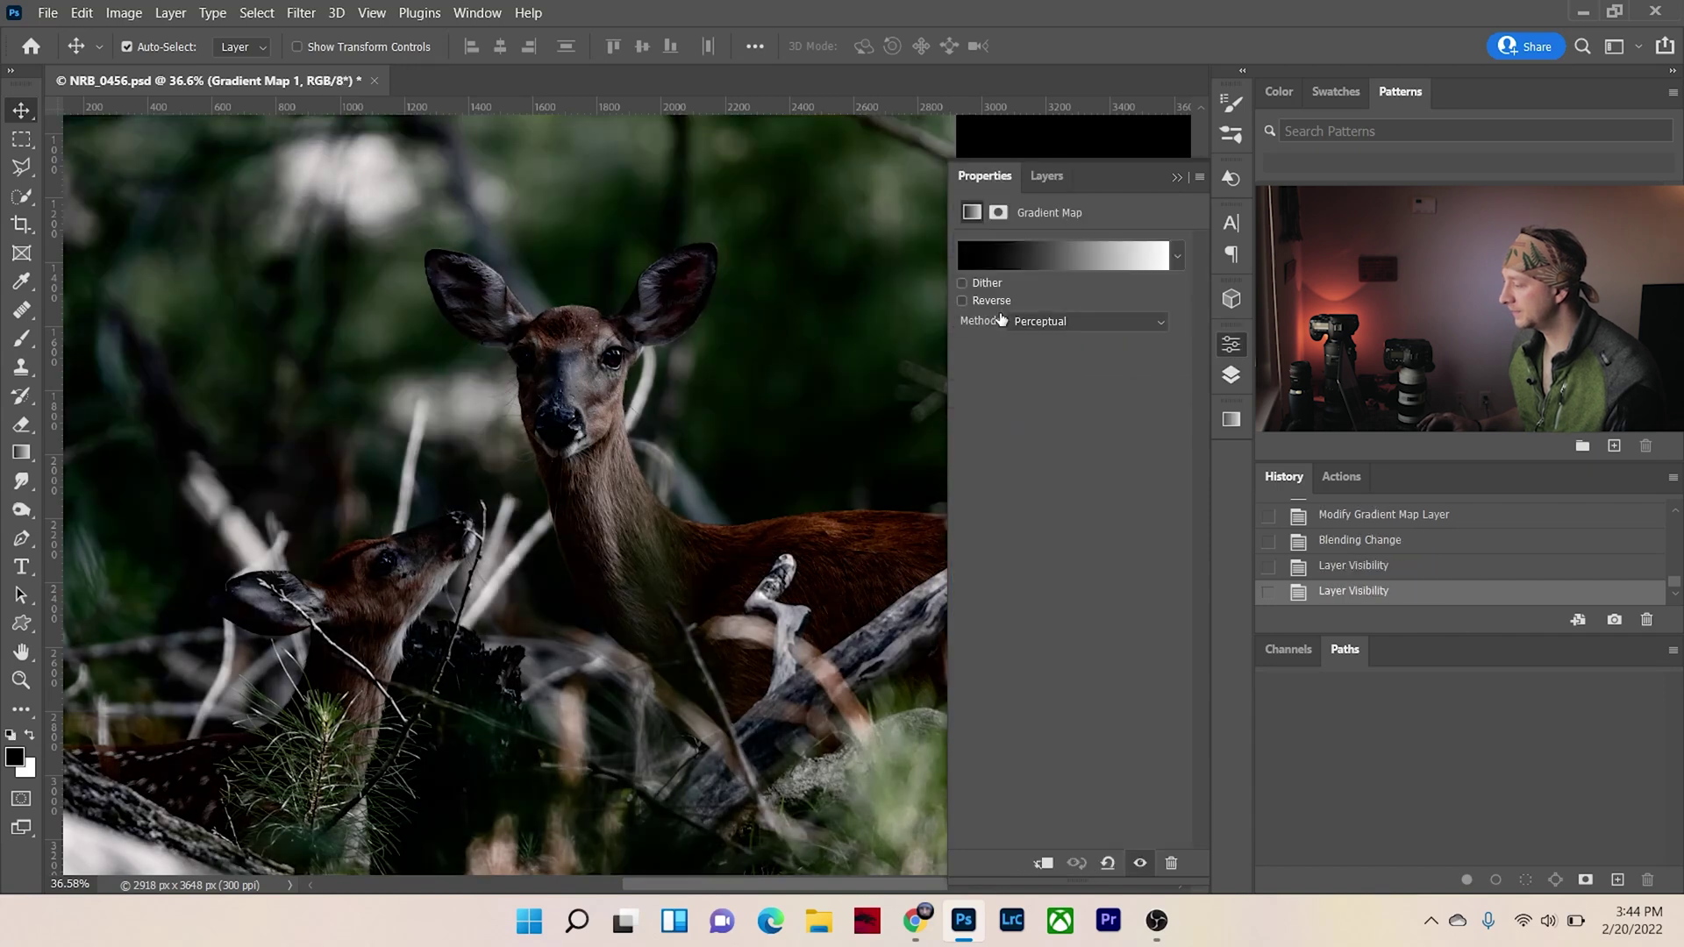
click(1102, 265)
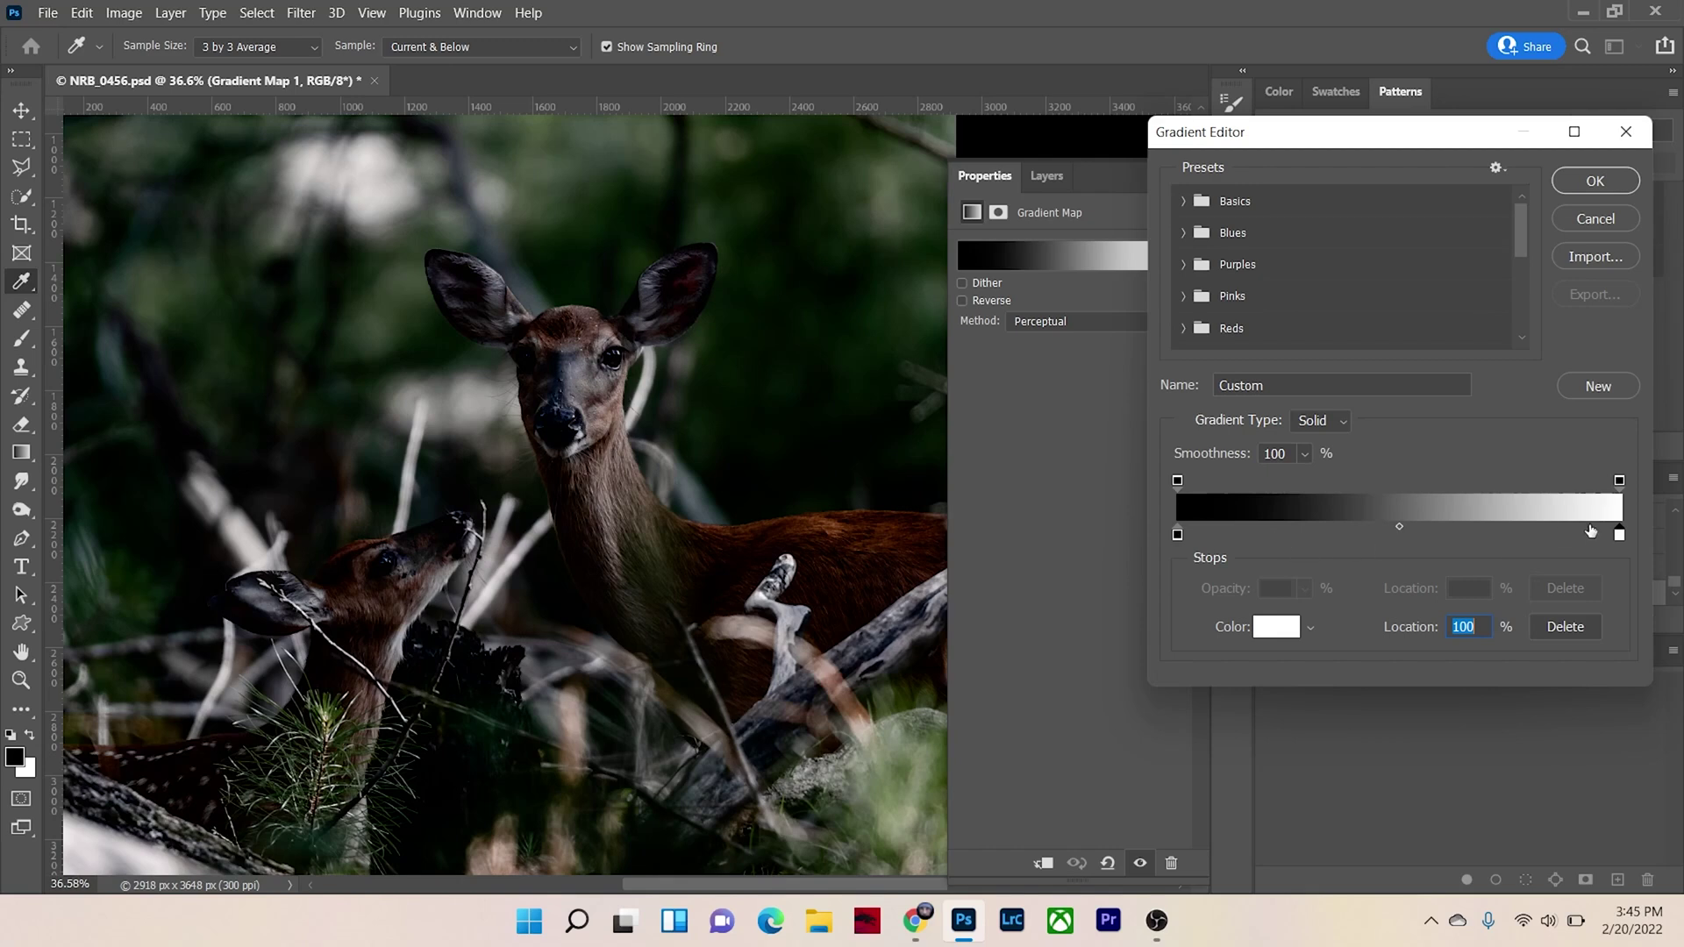
click(1176, 535)
click(1276, 625)
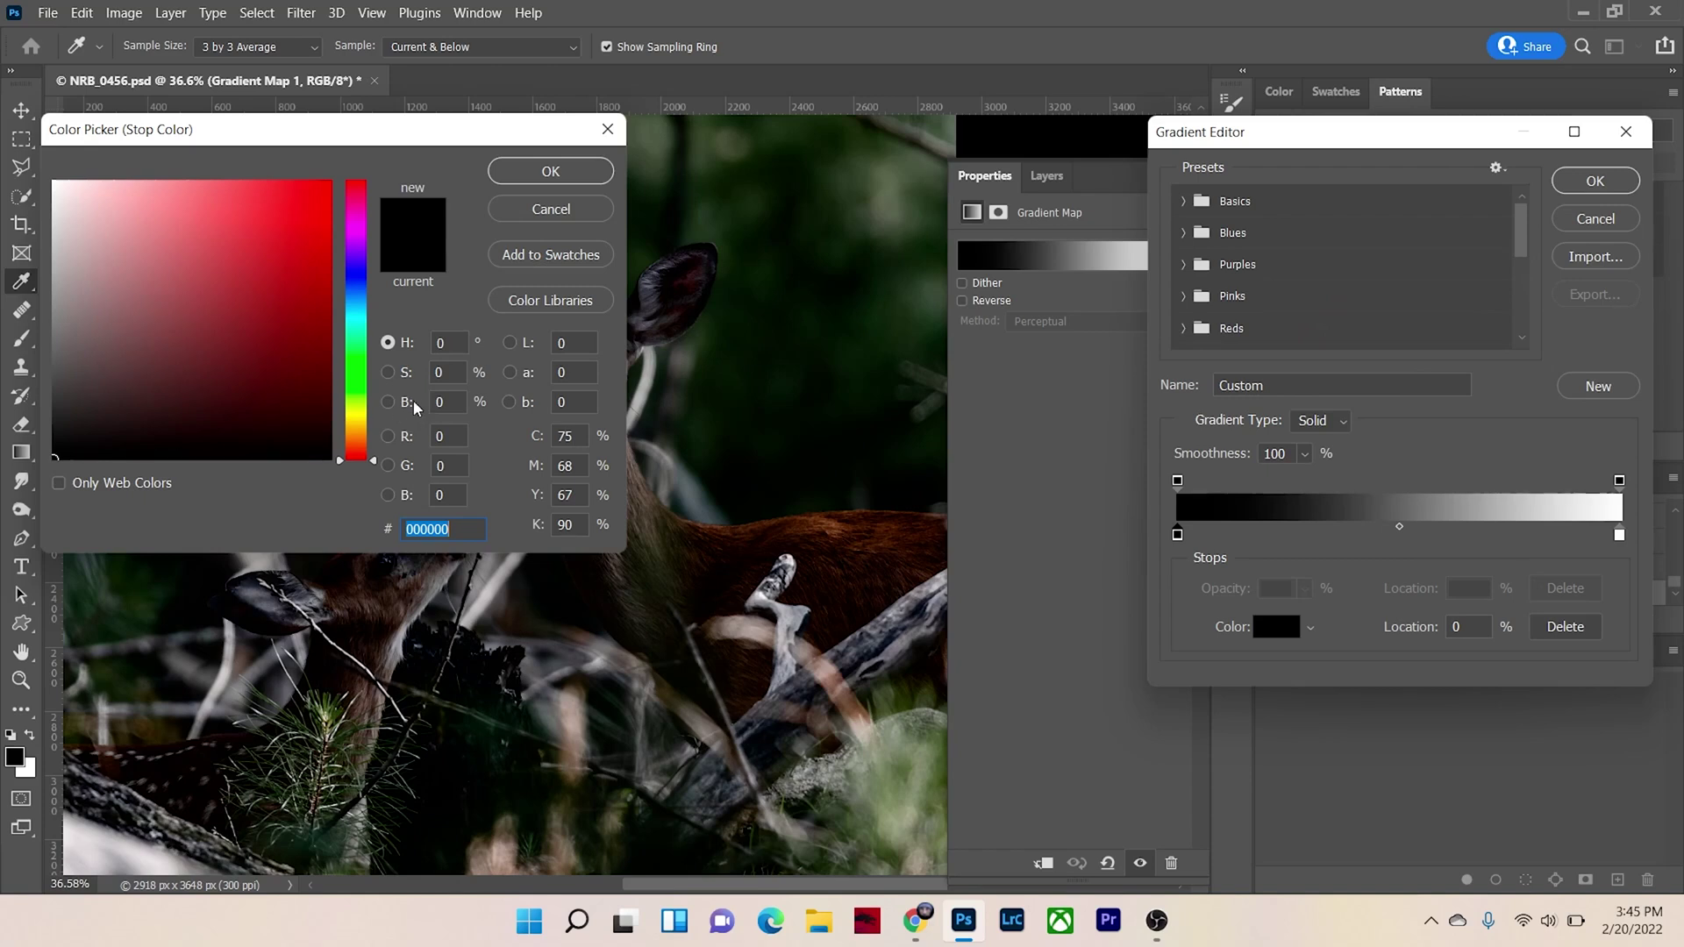
click(438, 402)
click(523, 171)
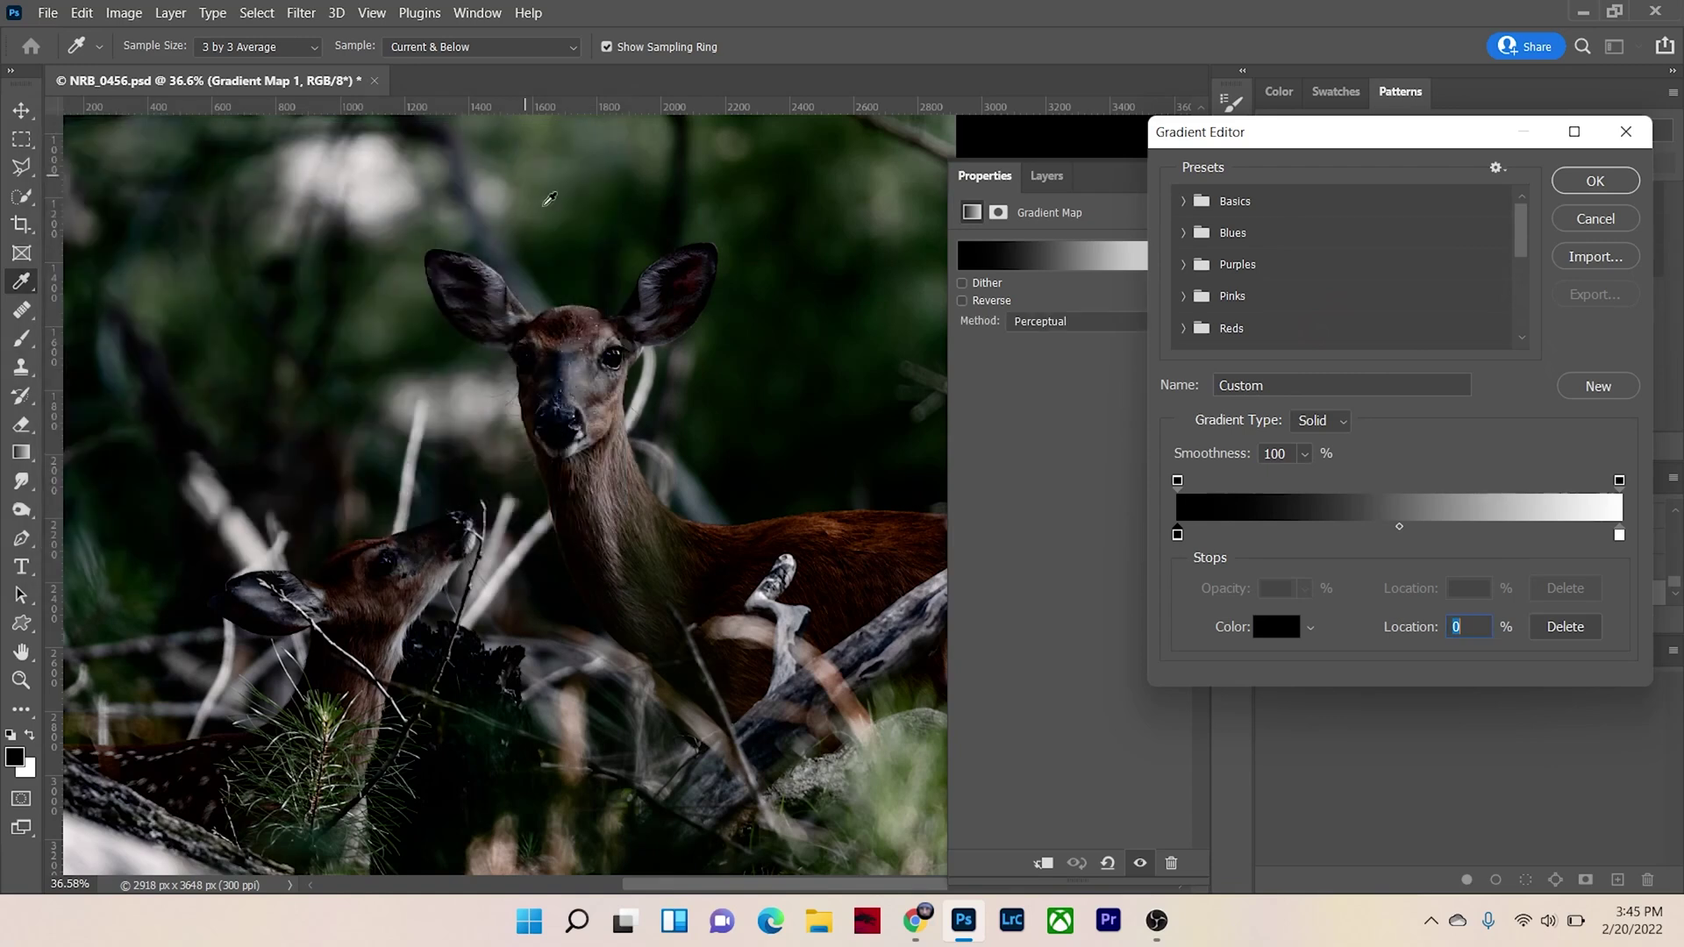
click(1621, 535)
click(1277, 626)
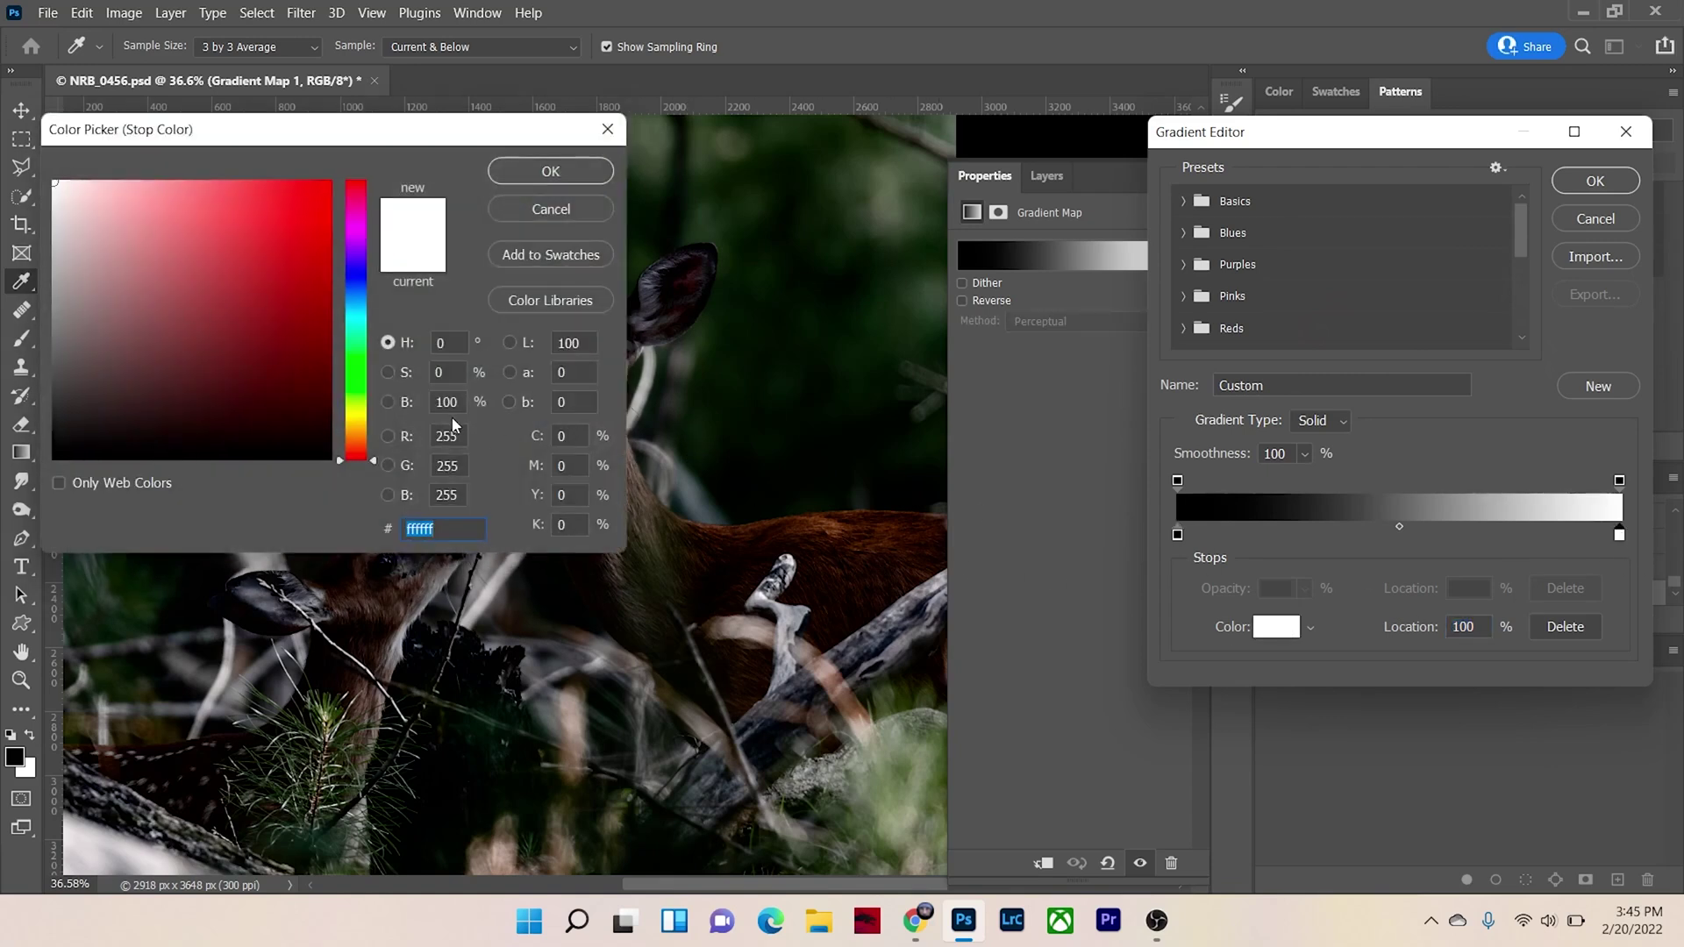
click(551, 171)
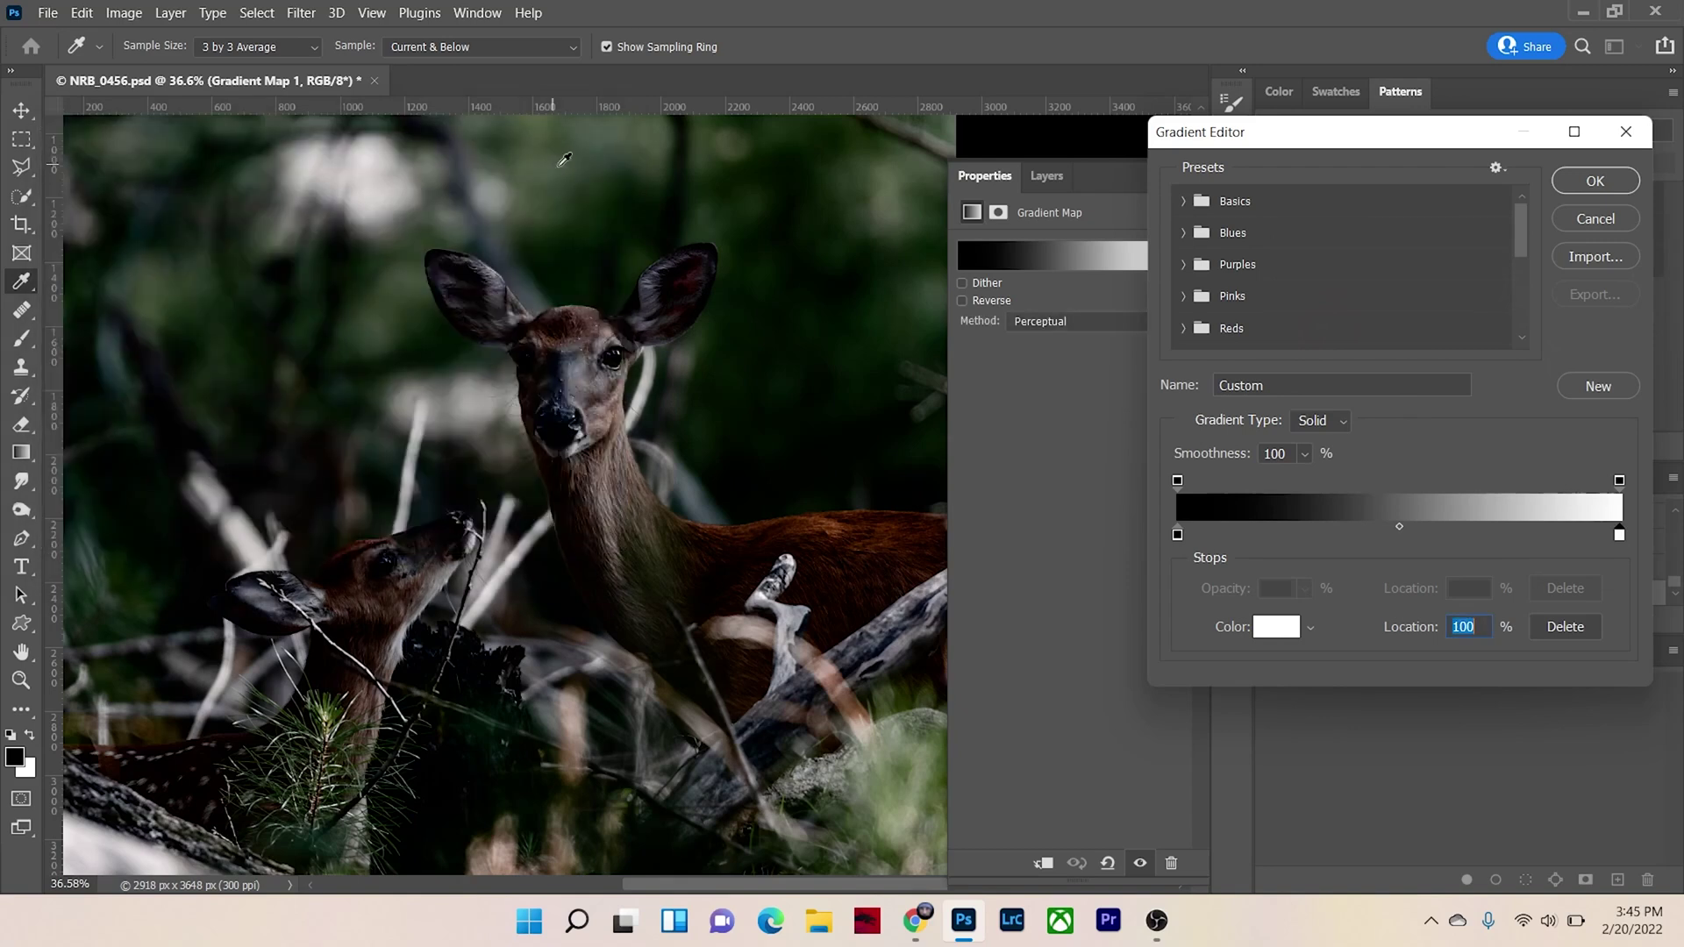
- Add a colour stop at location 50% of the gradient and set its brightness to 50%
click(1398, 535)
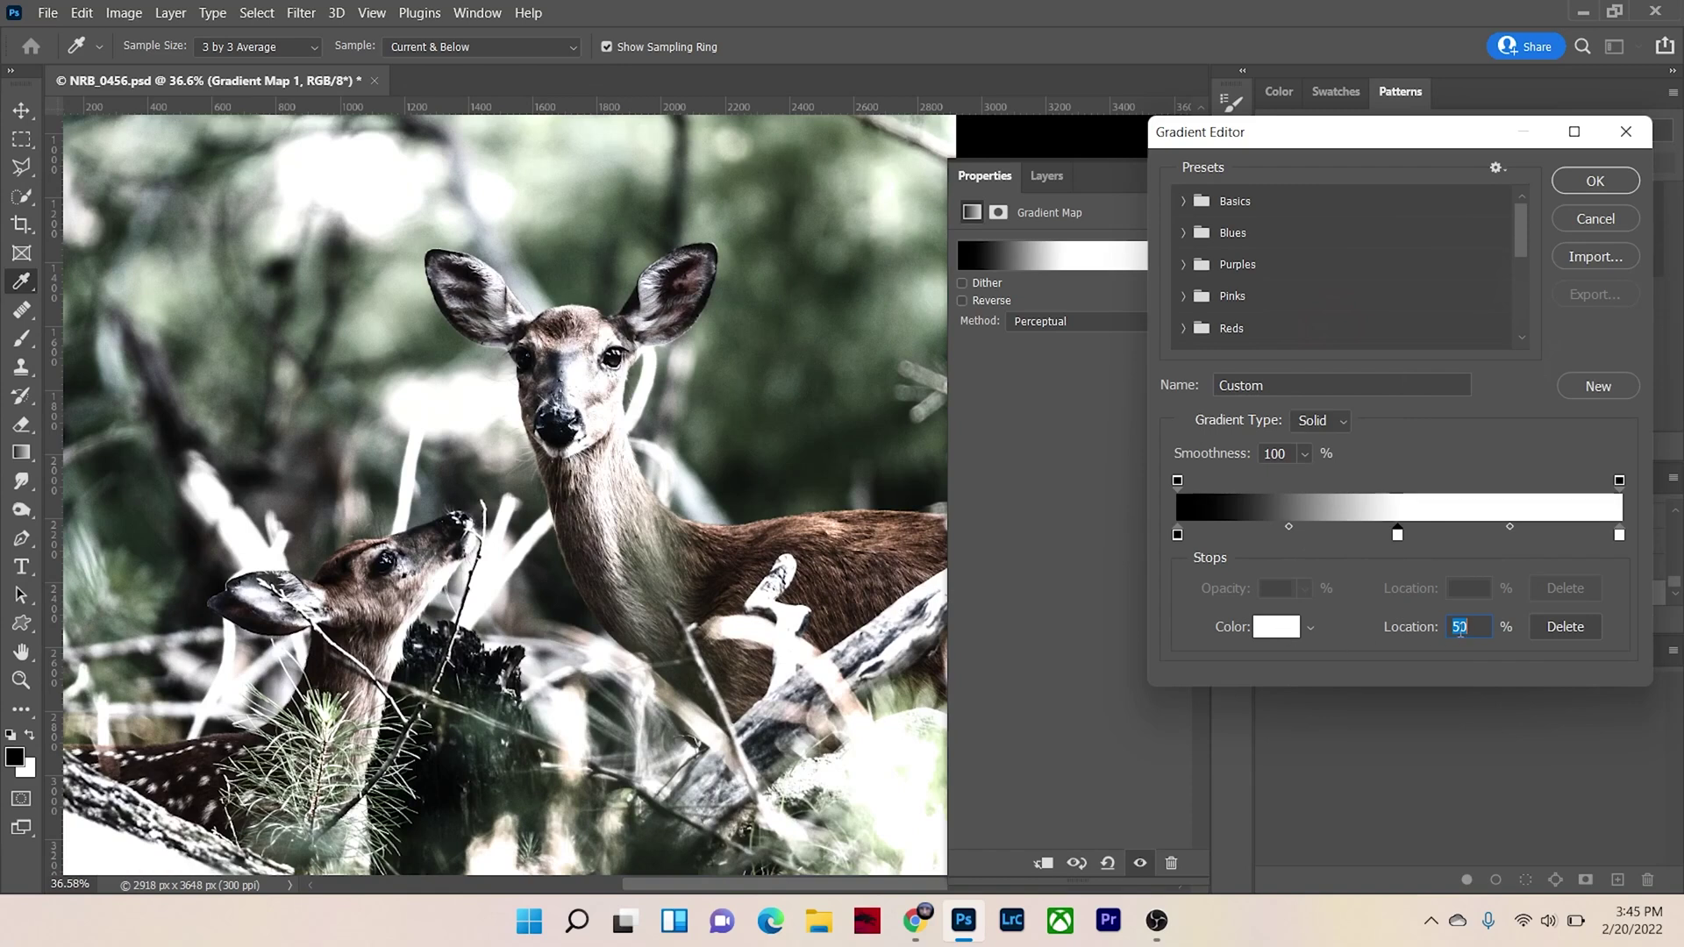
click(1281, 628)
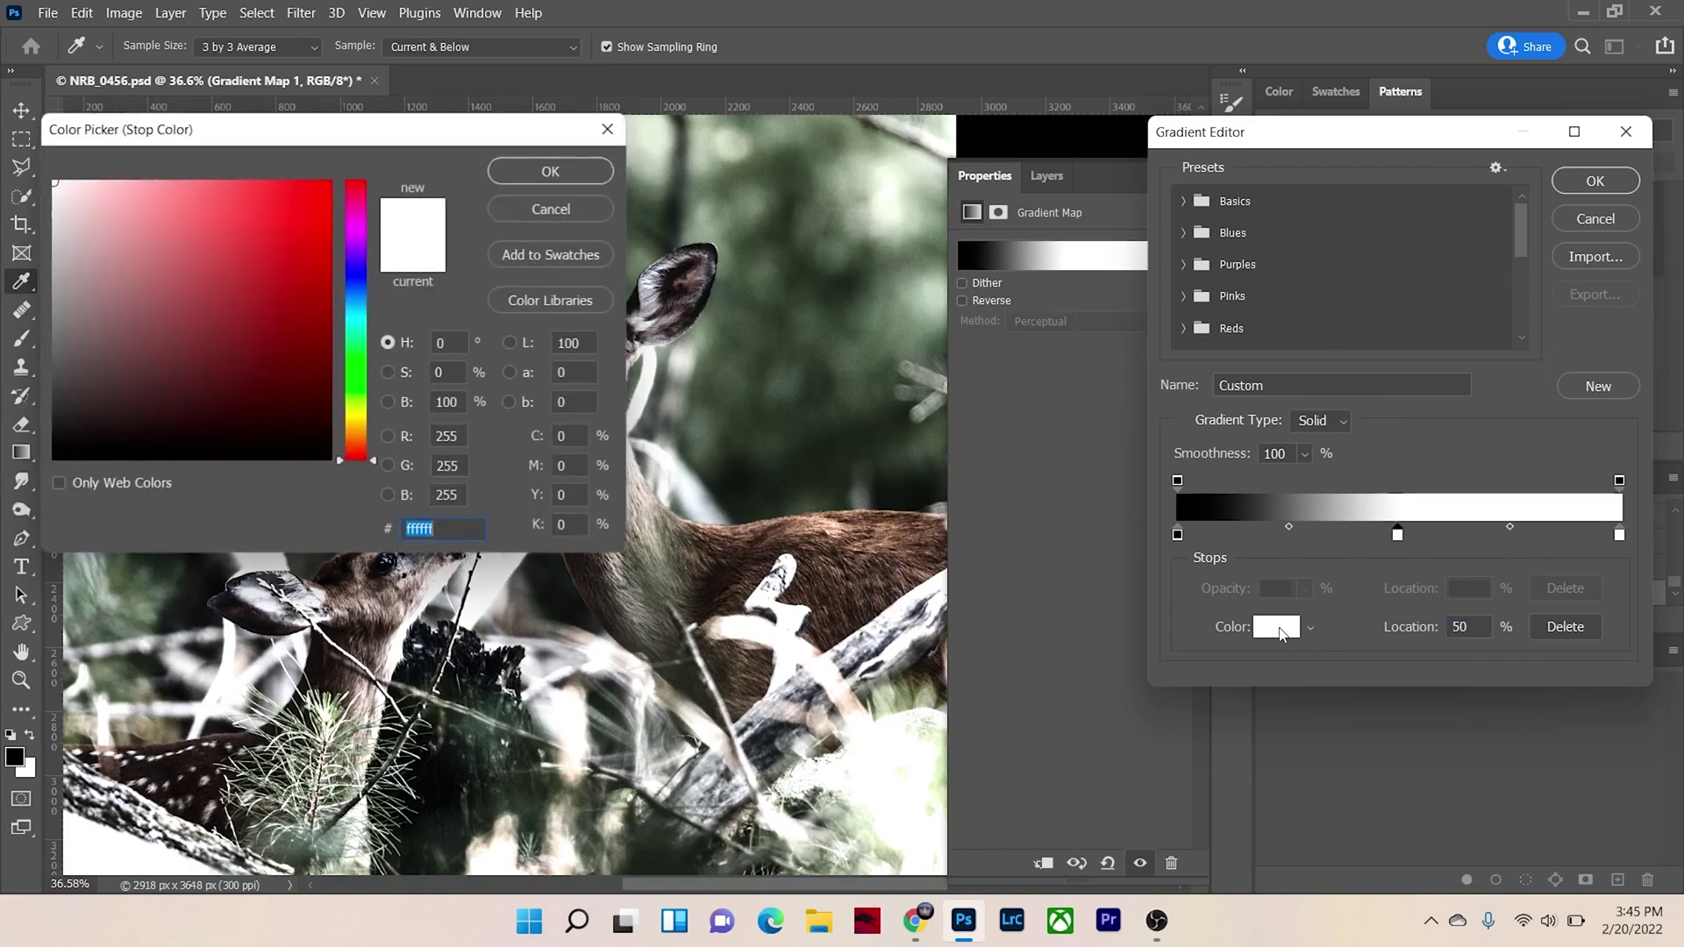
drag(465, 402, 430, 400)
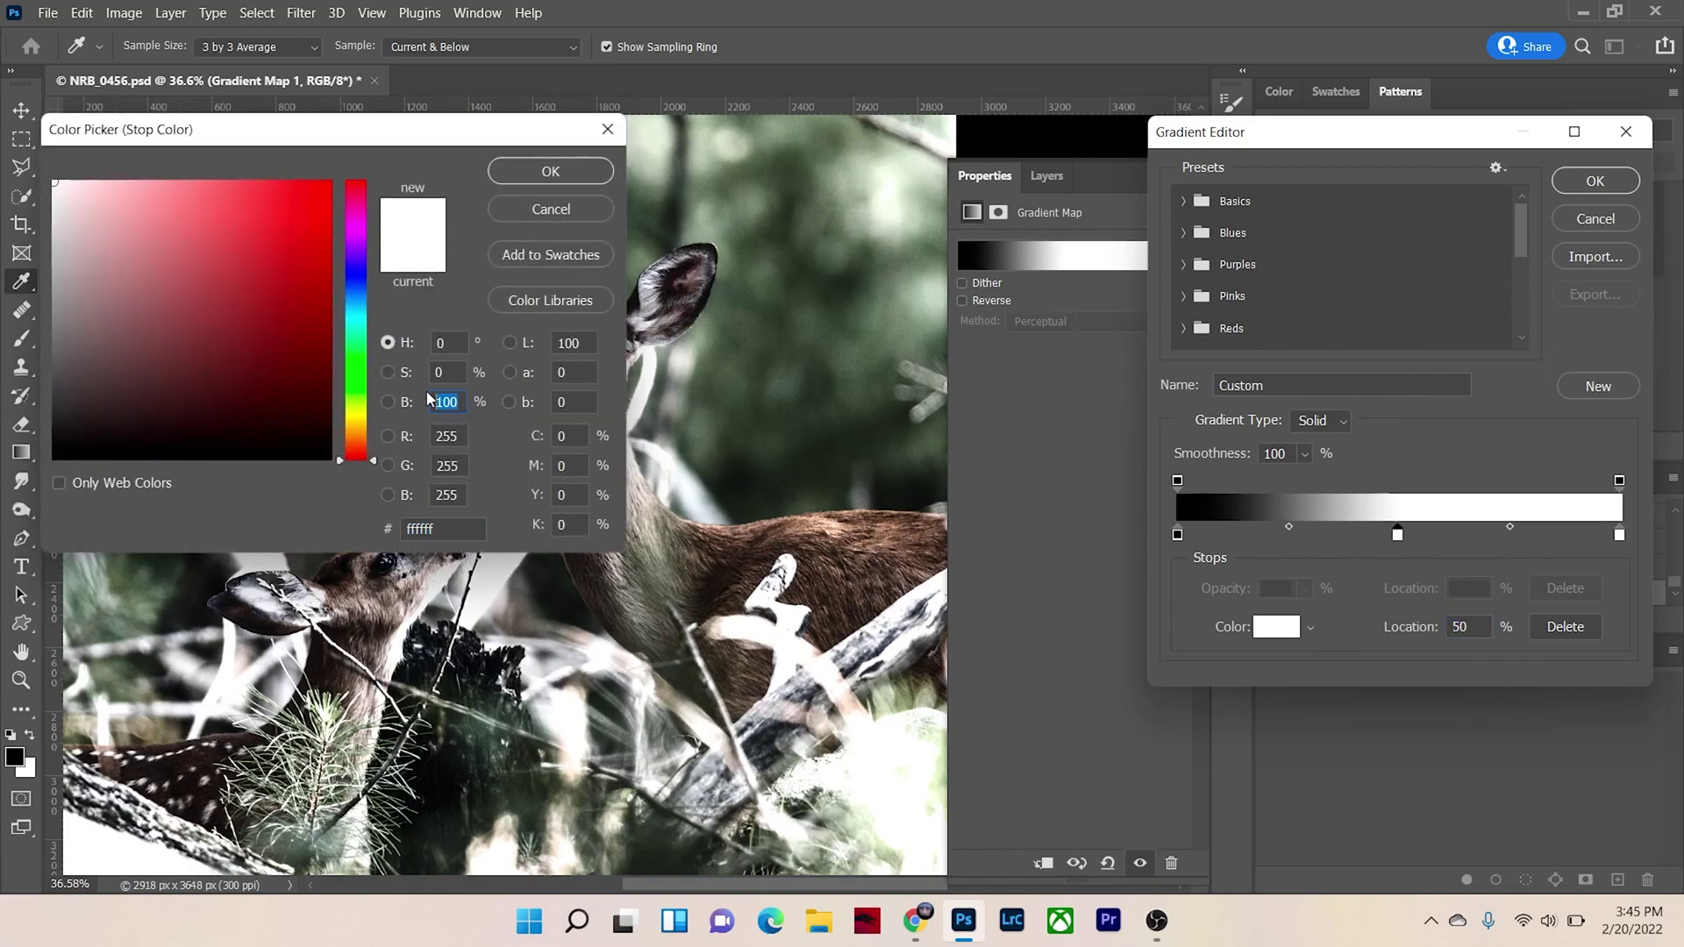
text(50)
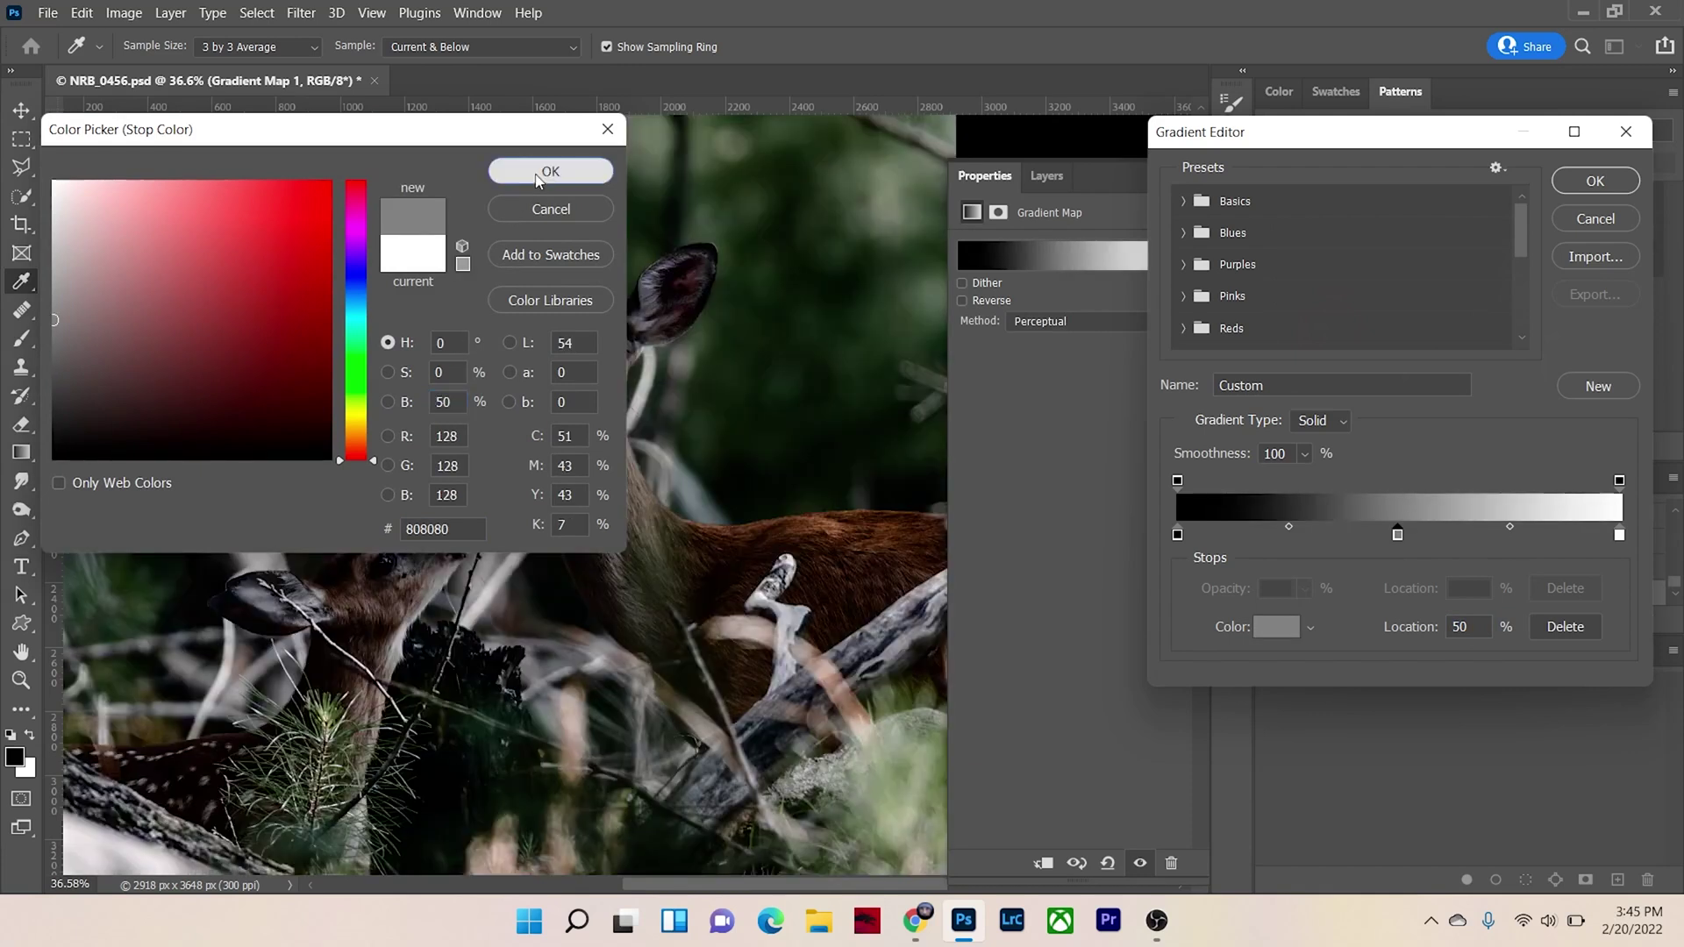
click(538, 172)
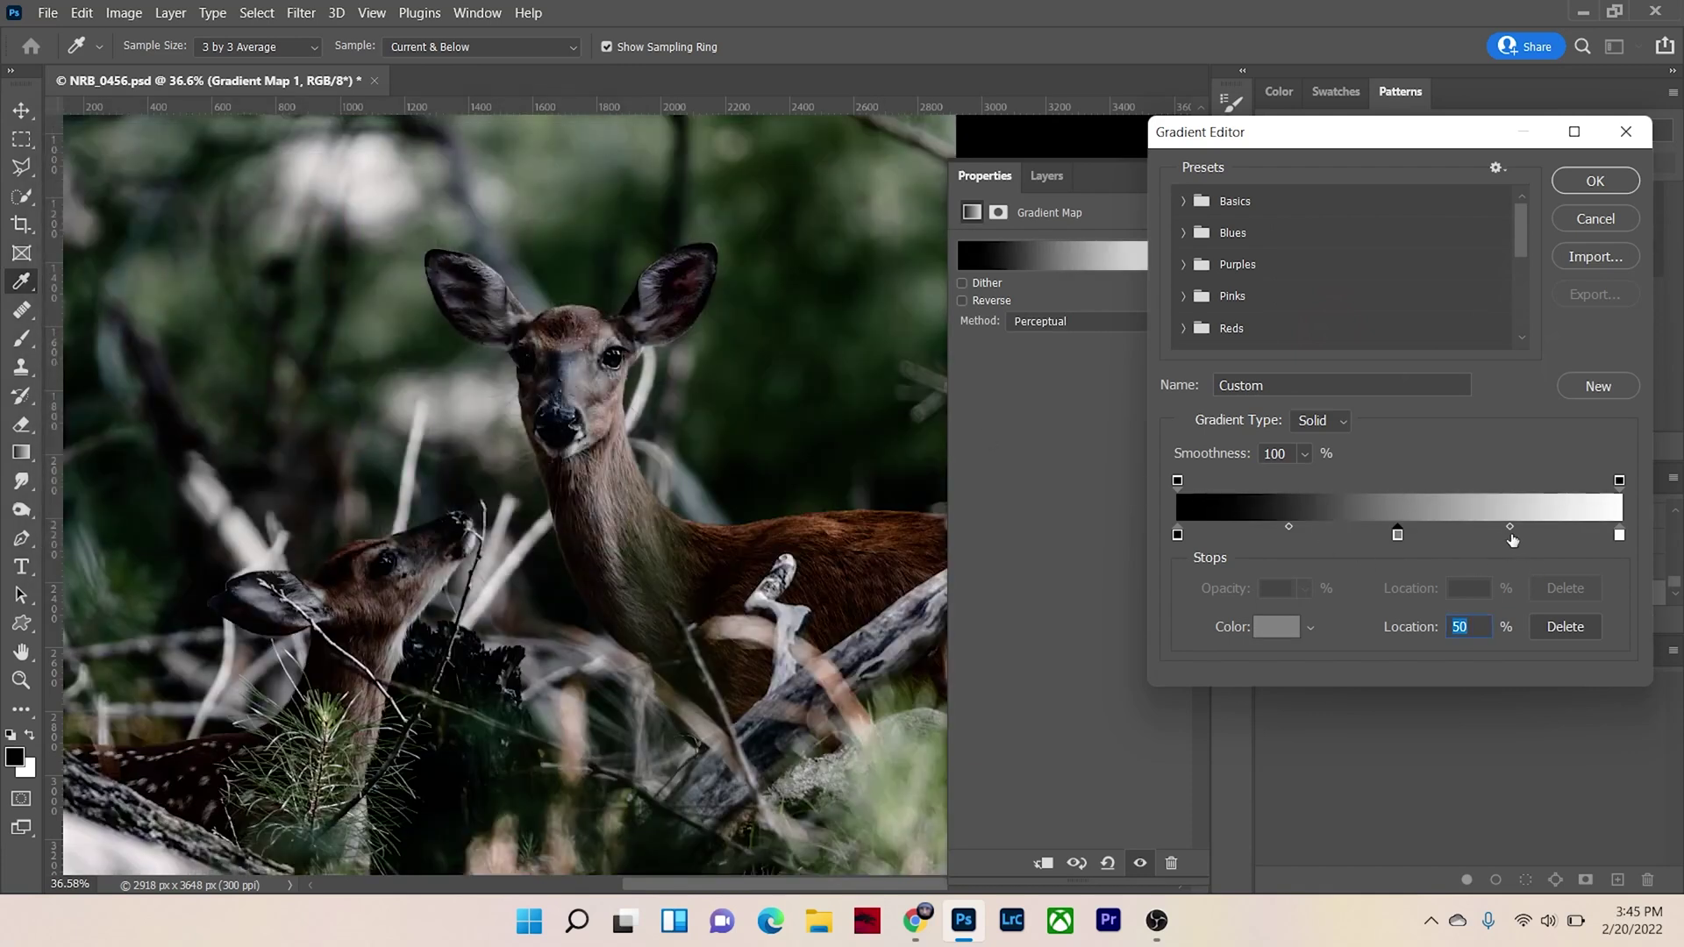
- Add a colour stop at location 75% of the gradient and set its brightness to 75%
drag(1509, 539, 1507, 536)
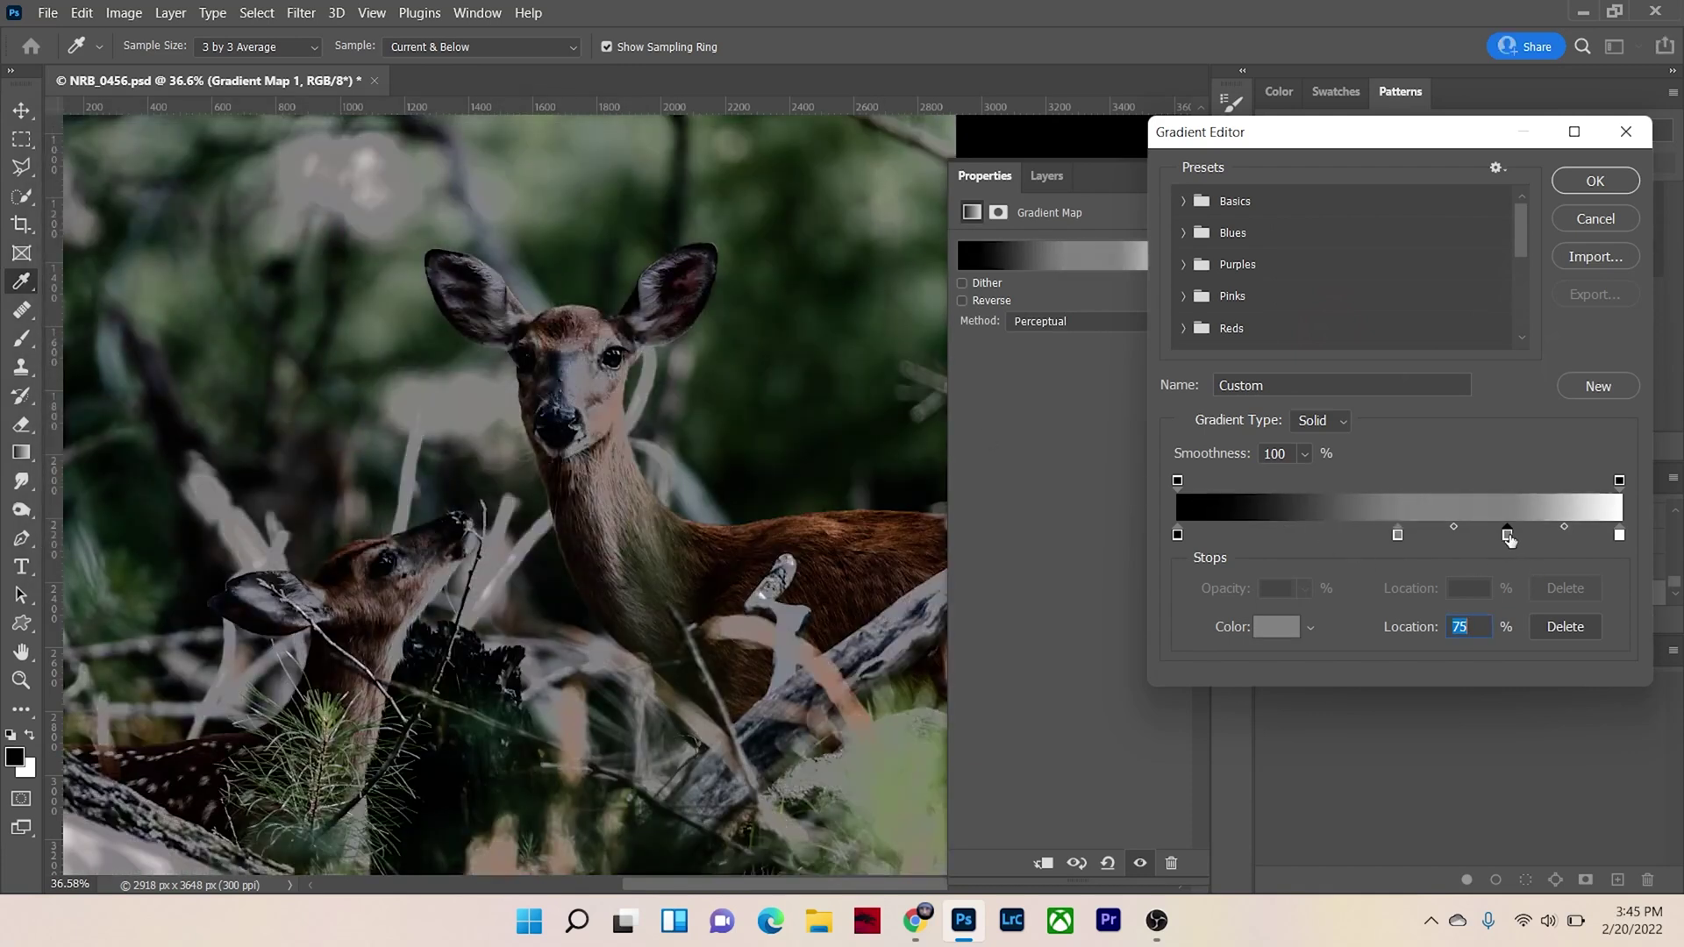
click(1277, 626)
drag(452, 405, 425, 402)
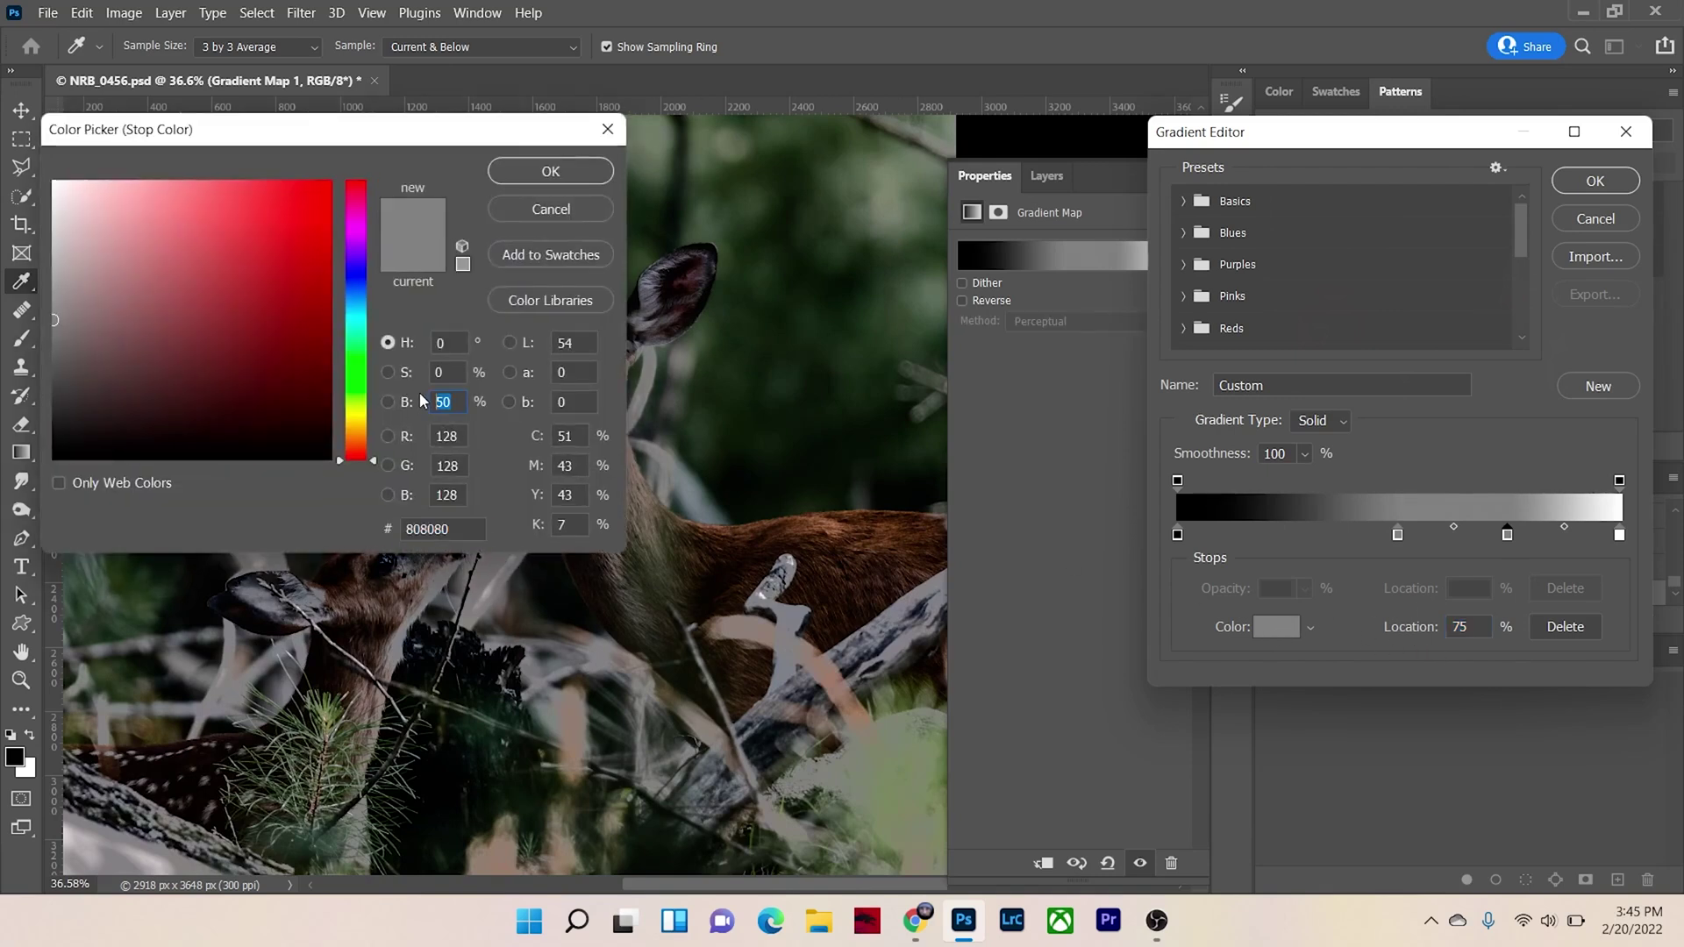
text(75)
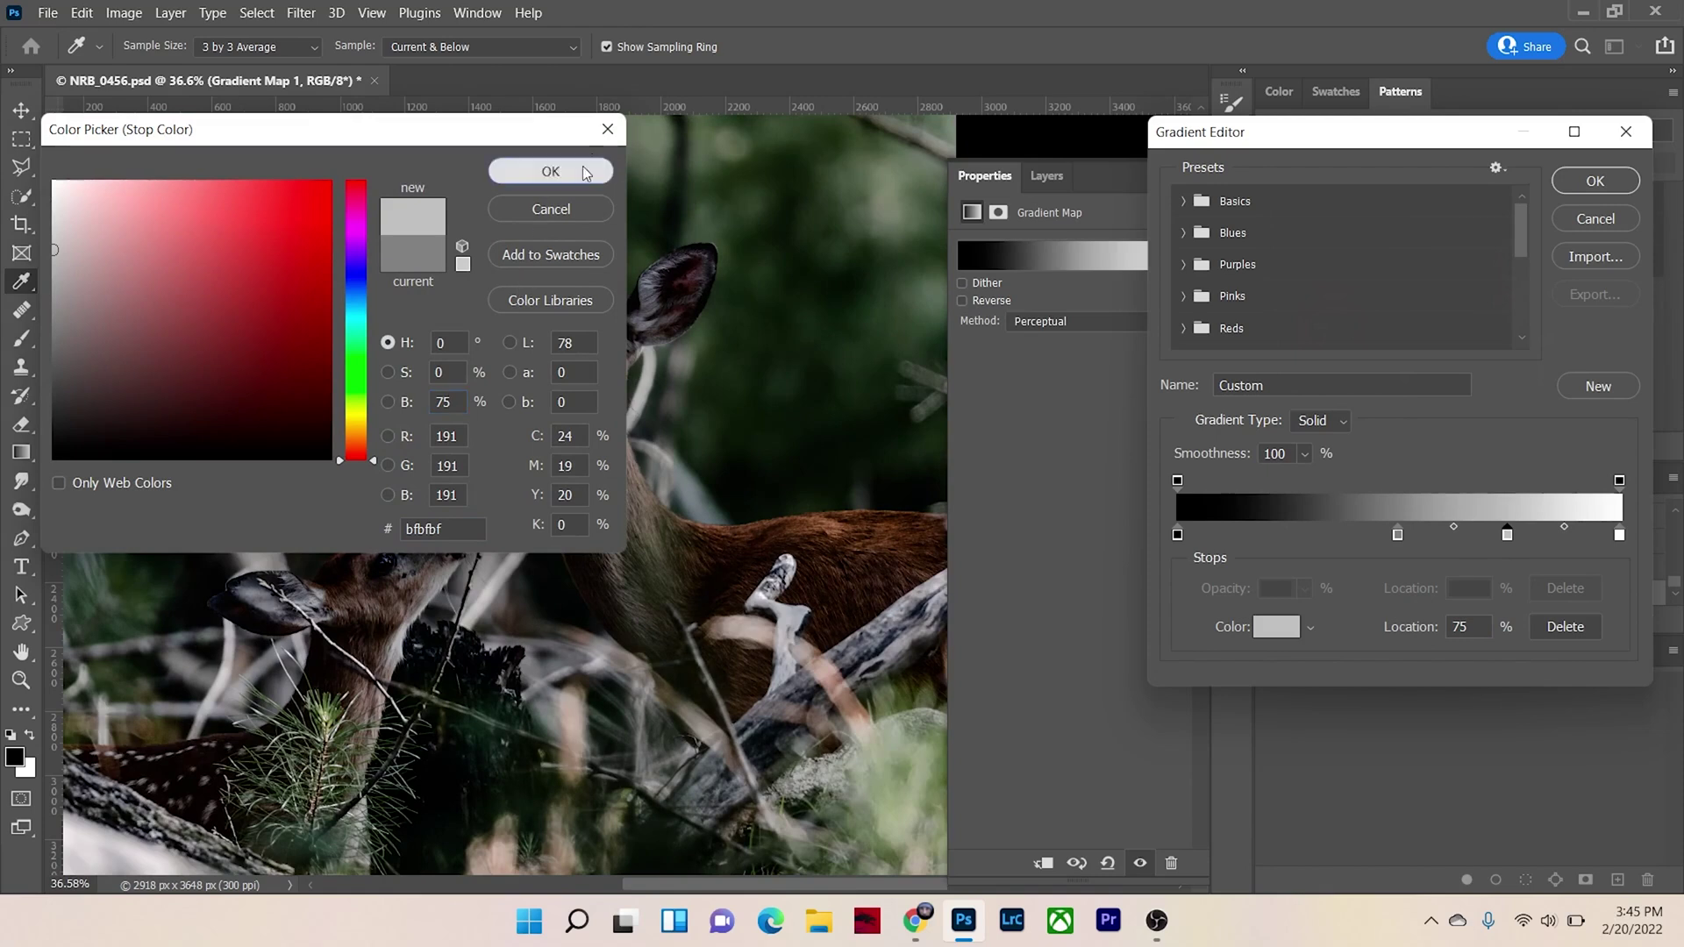
click(550, 170)
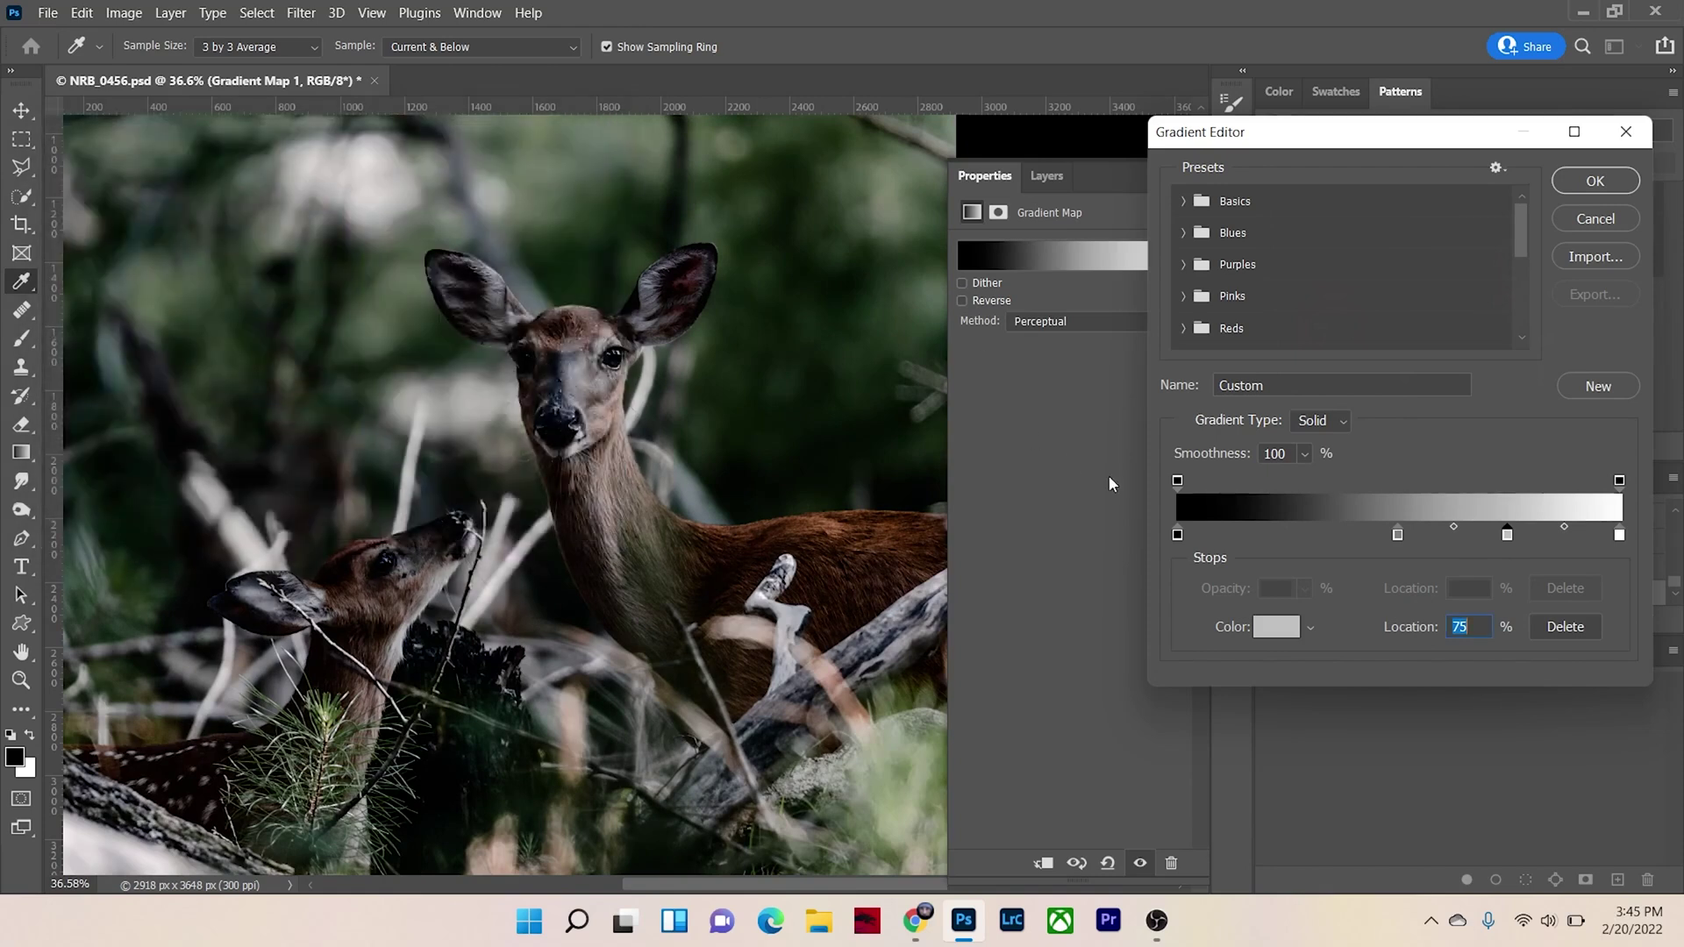
- Add a colour stop at location 25% of the gradient and set its brightness to 25%
click(1279, 536)
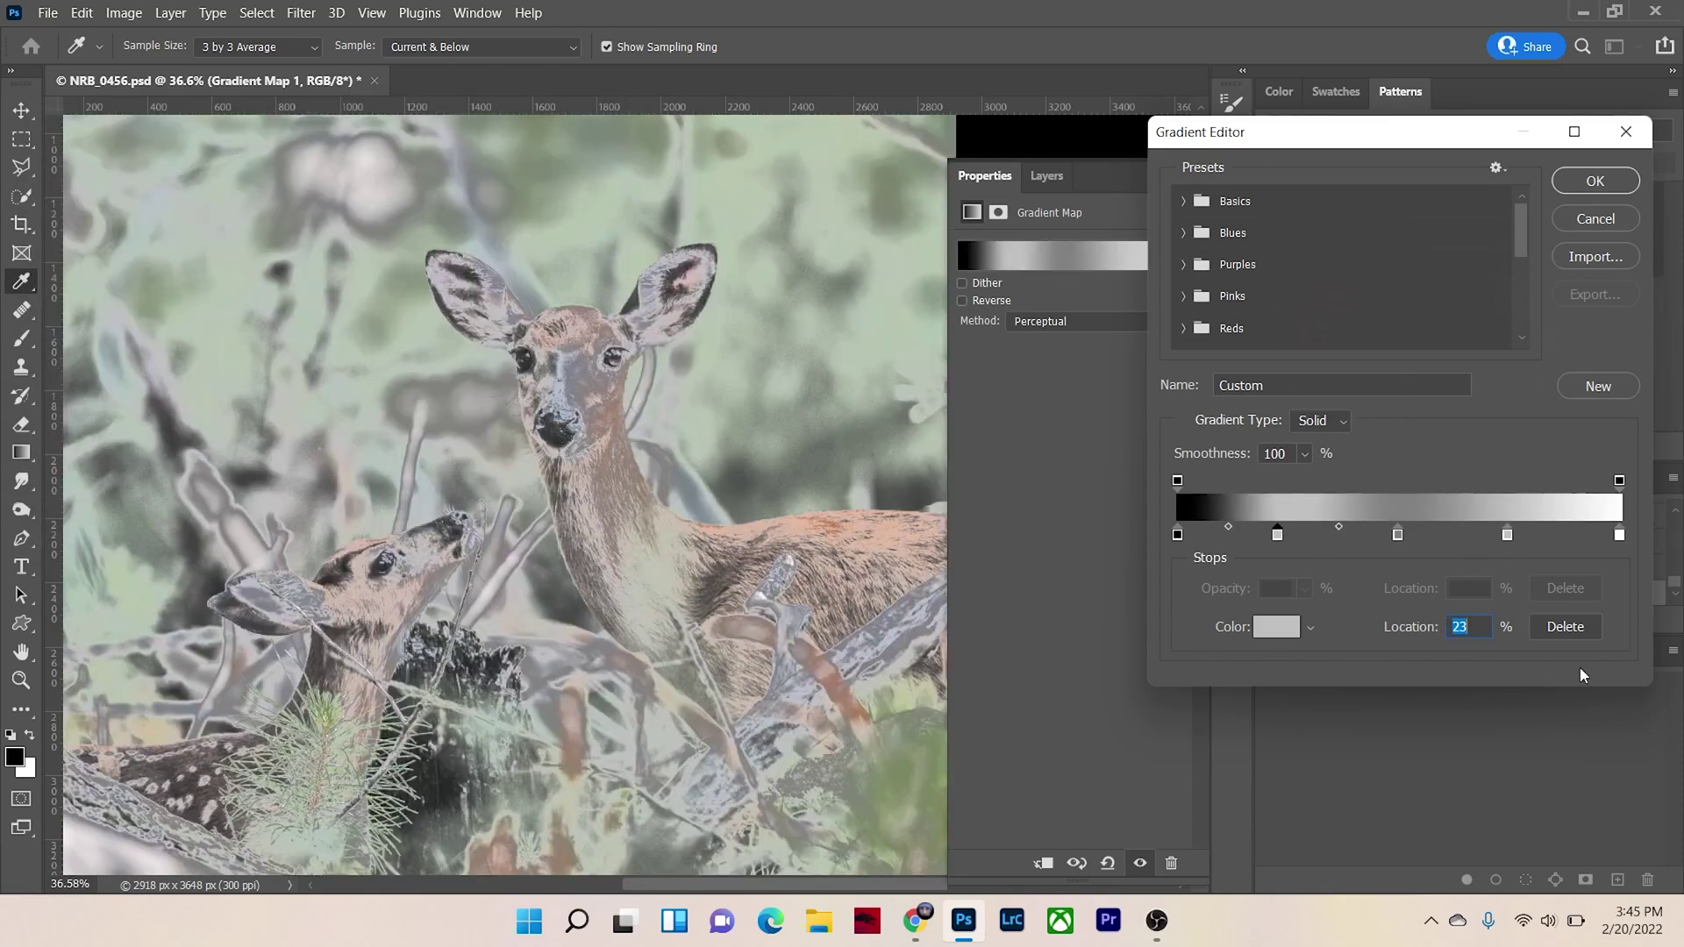
text(25)
click(1276, 626)
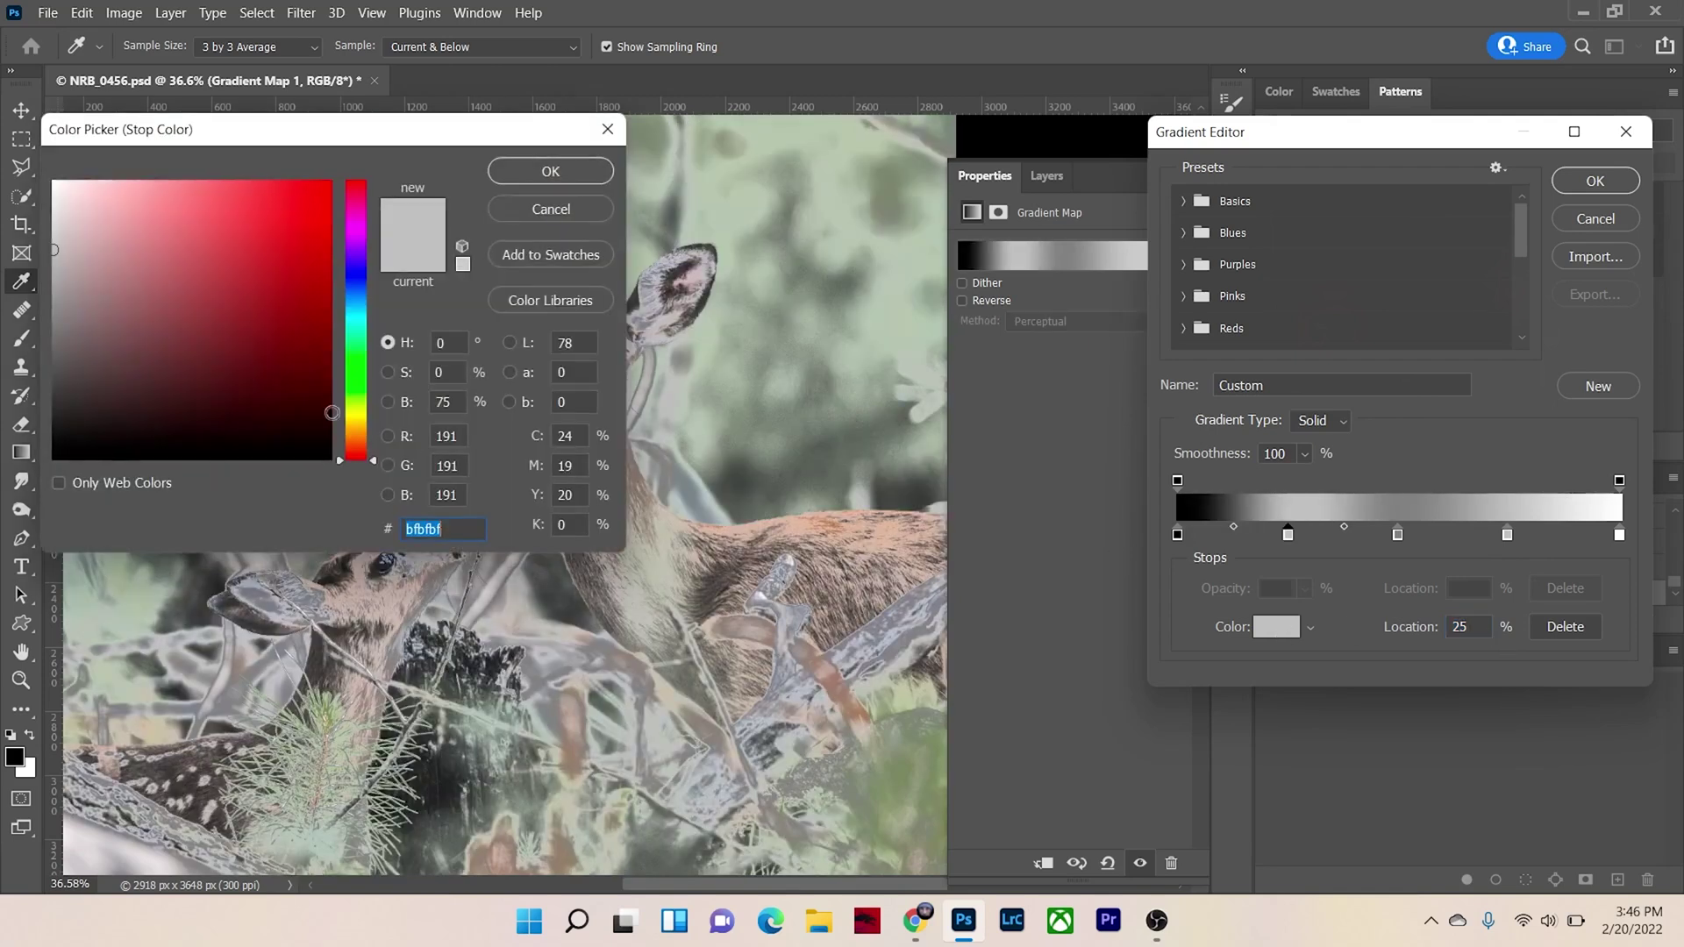
click(447, 403)
text(25)
click(536, 173)
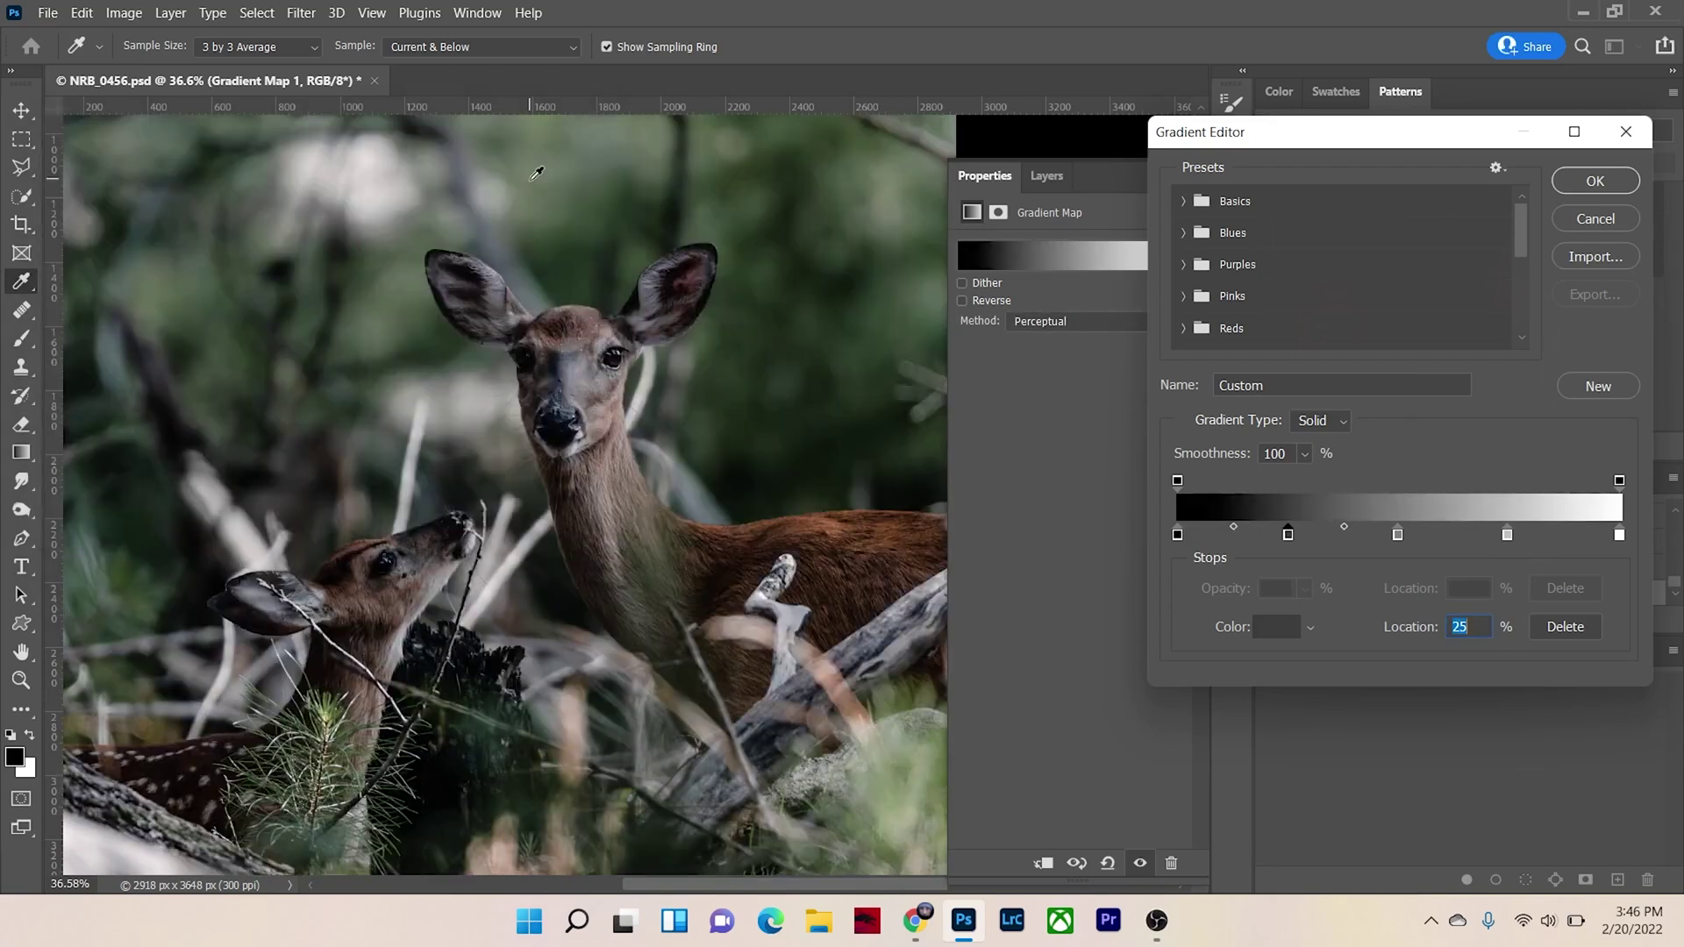
- Add a colour stop at location 12% of the gradient and set its brightness to 12%
click(1231, 535)
click(1273, 628)
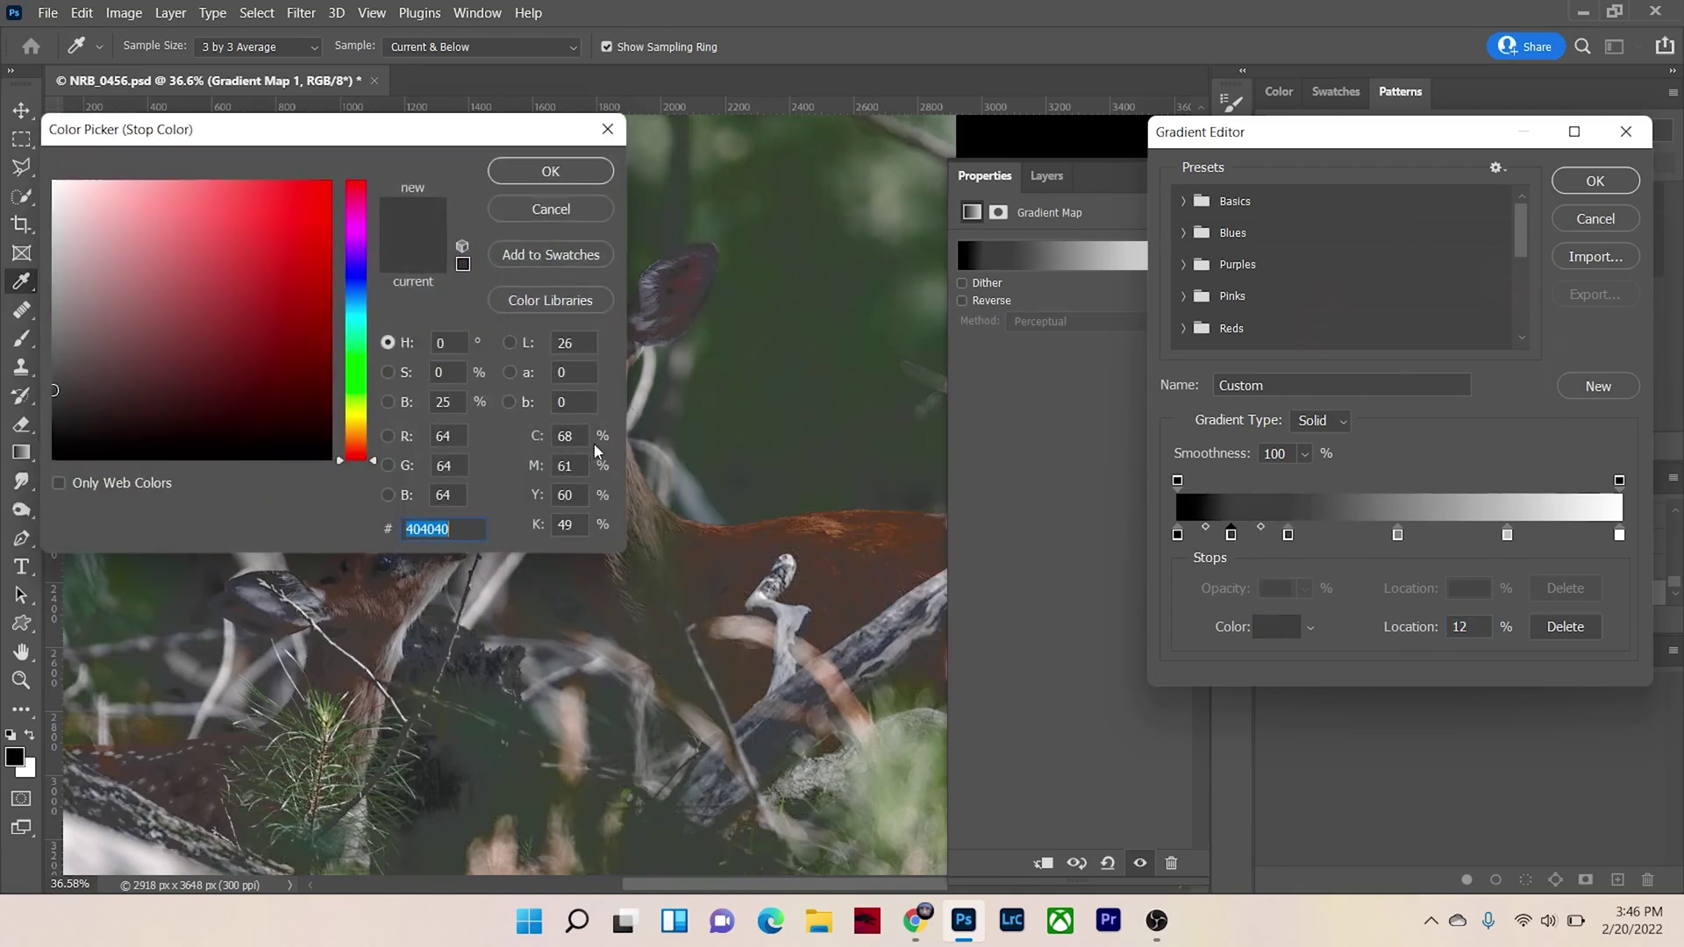
double_click(461, 402)
text(12)
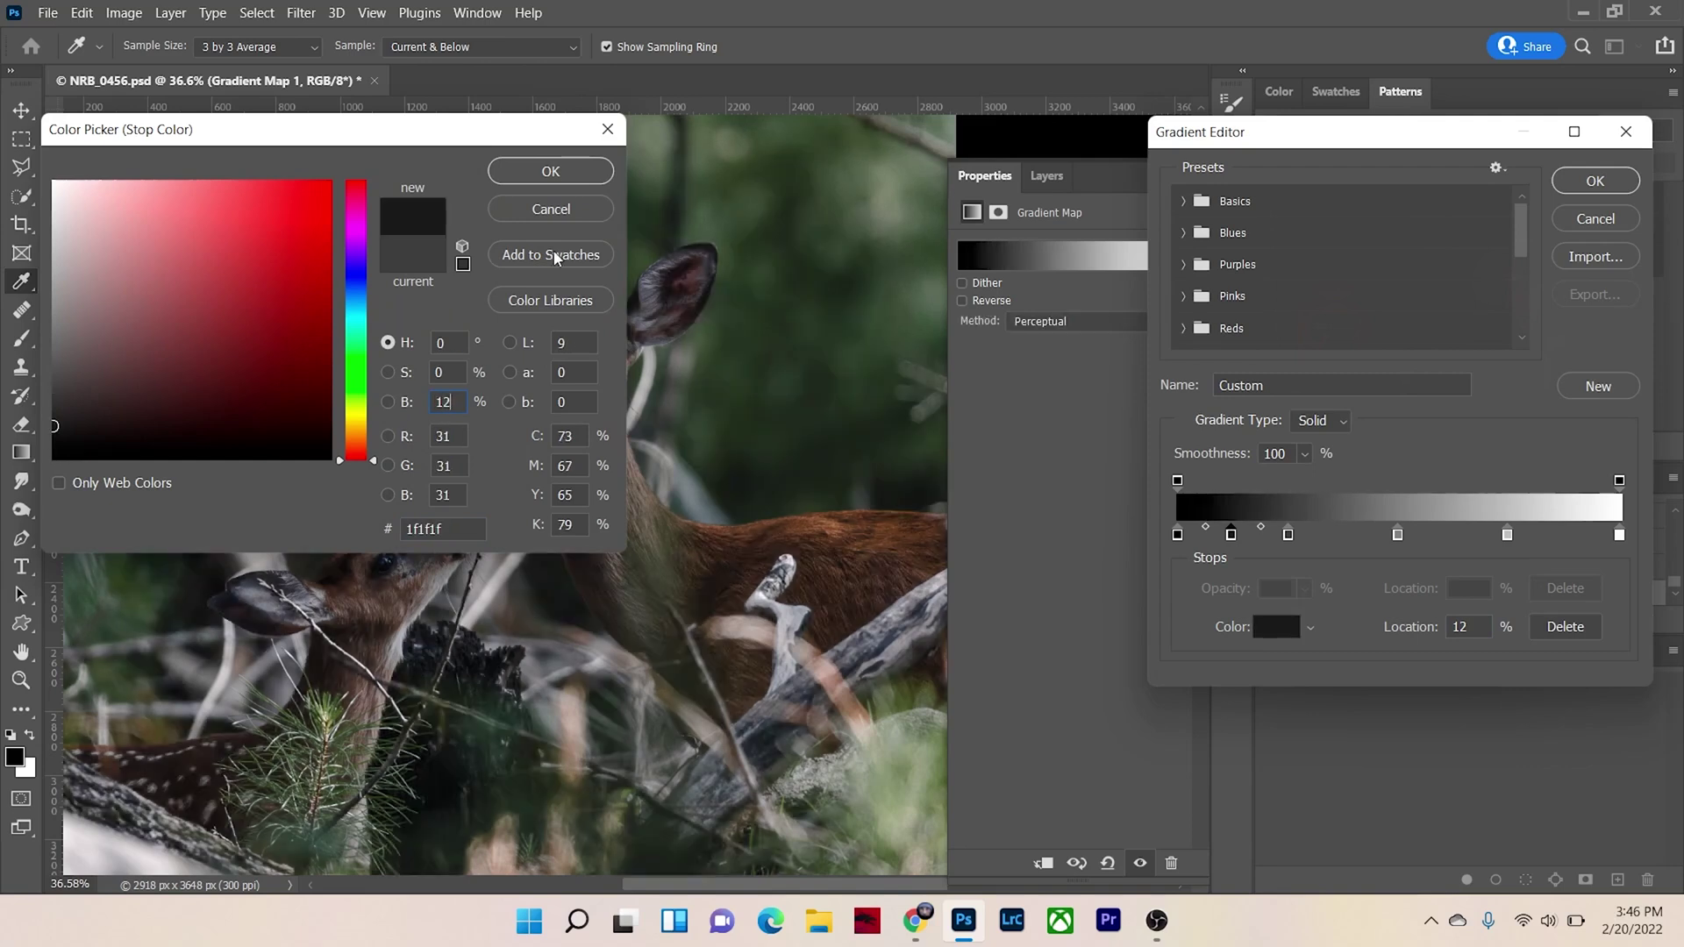
click(551, 171)
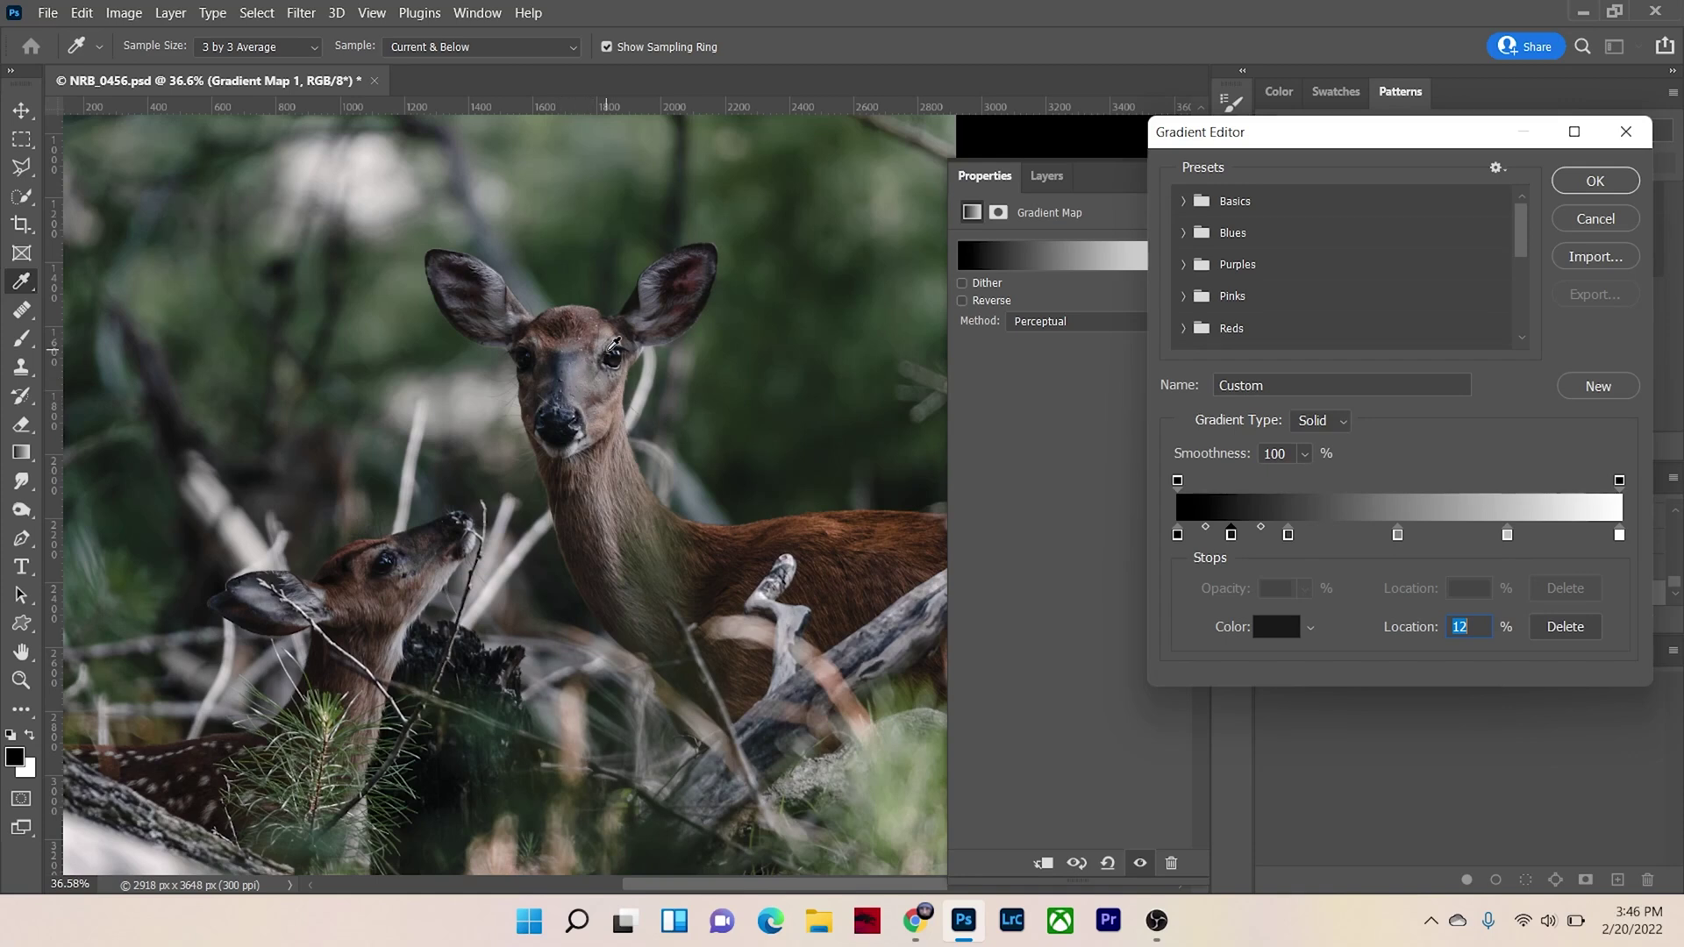
- Try sliding the white end stop inward to location 78%, then return it to the gradient's end and discard the extra white stop
drag(1619, 535, 1524, 534)
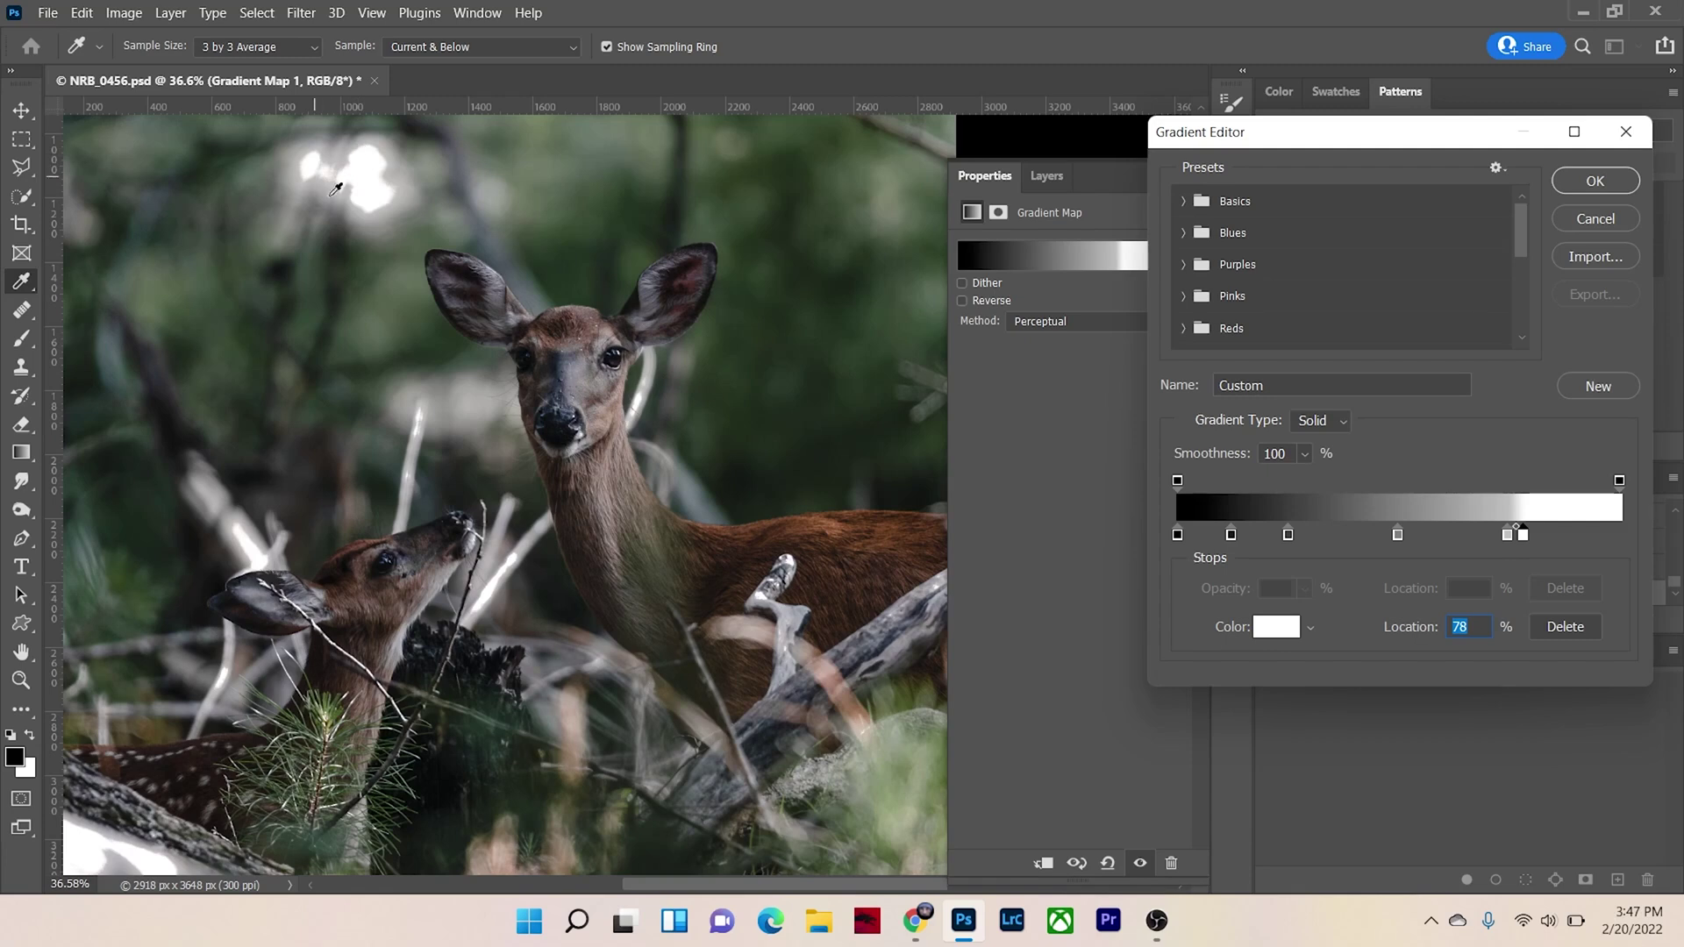
drag(1520, 535, 1610, 544)
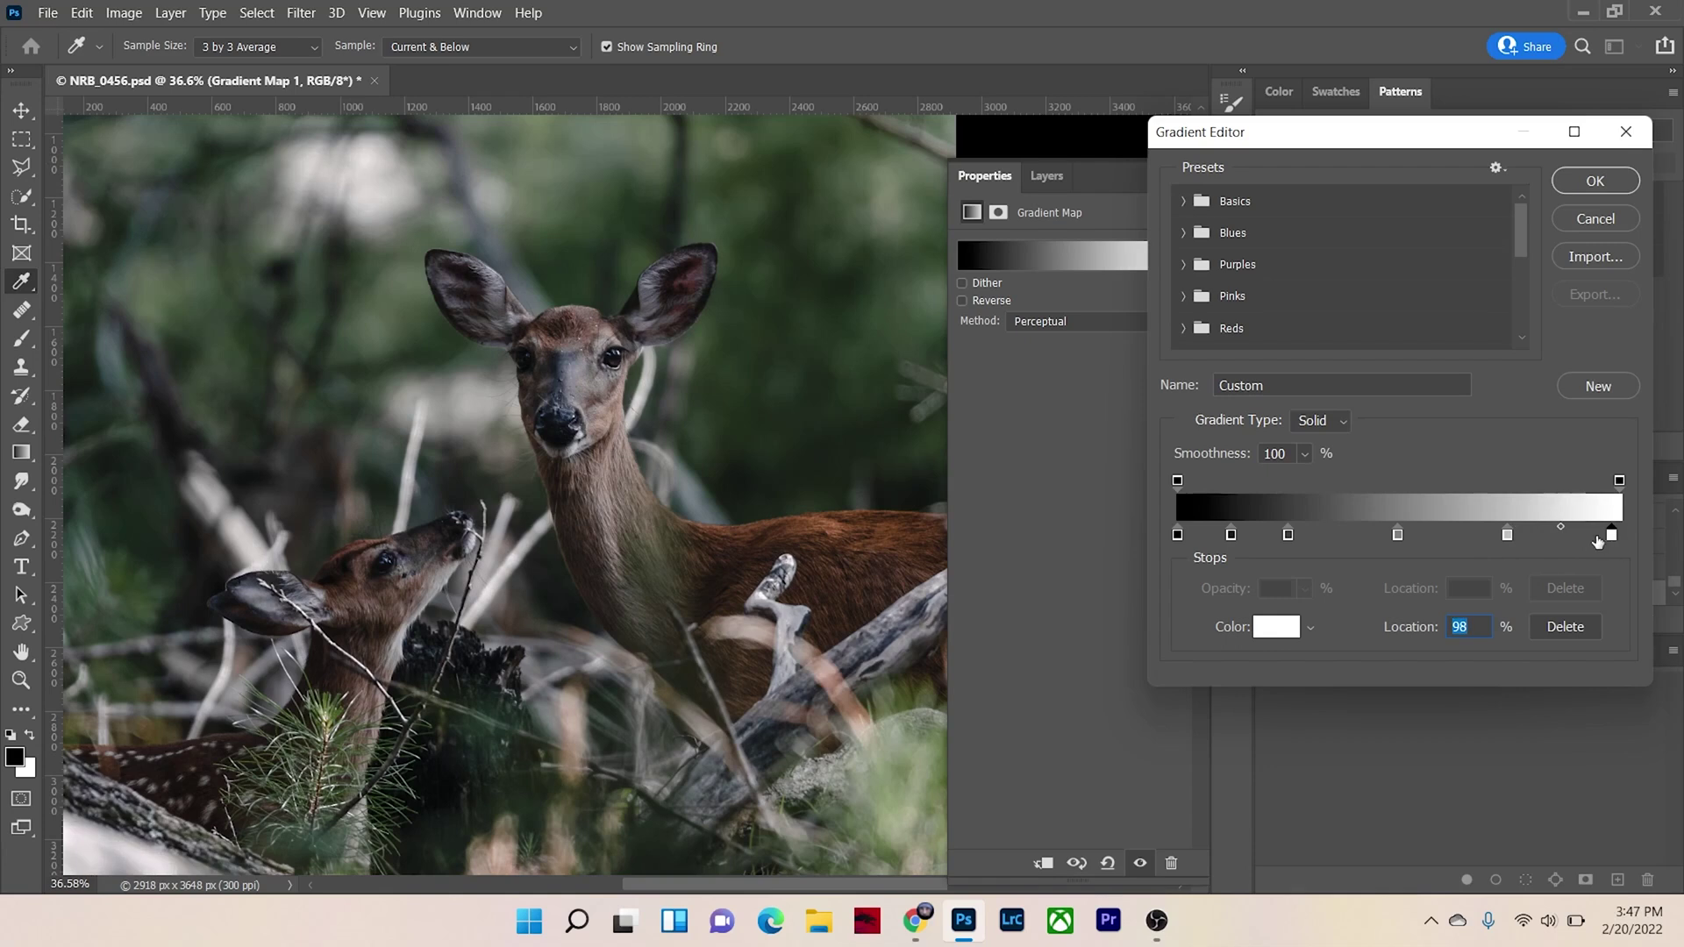
drag(1612, 539, 1595, 538)
text(100)
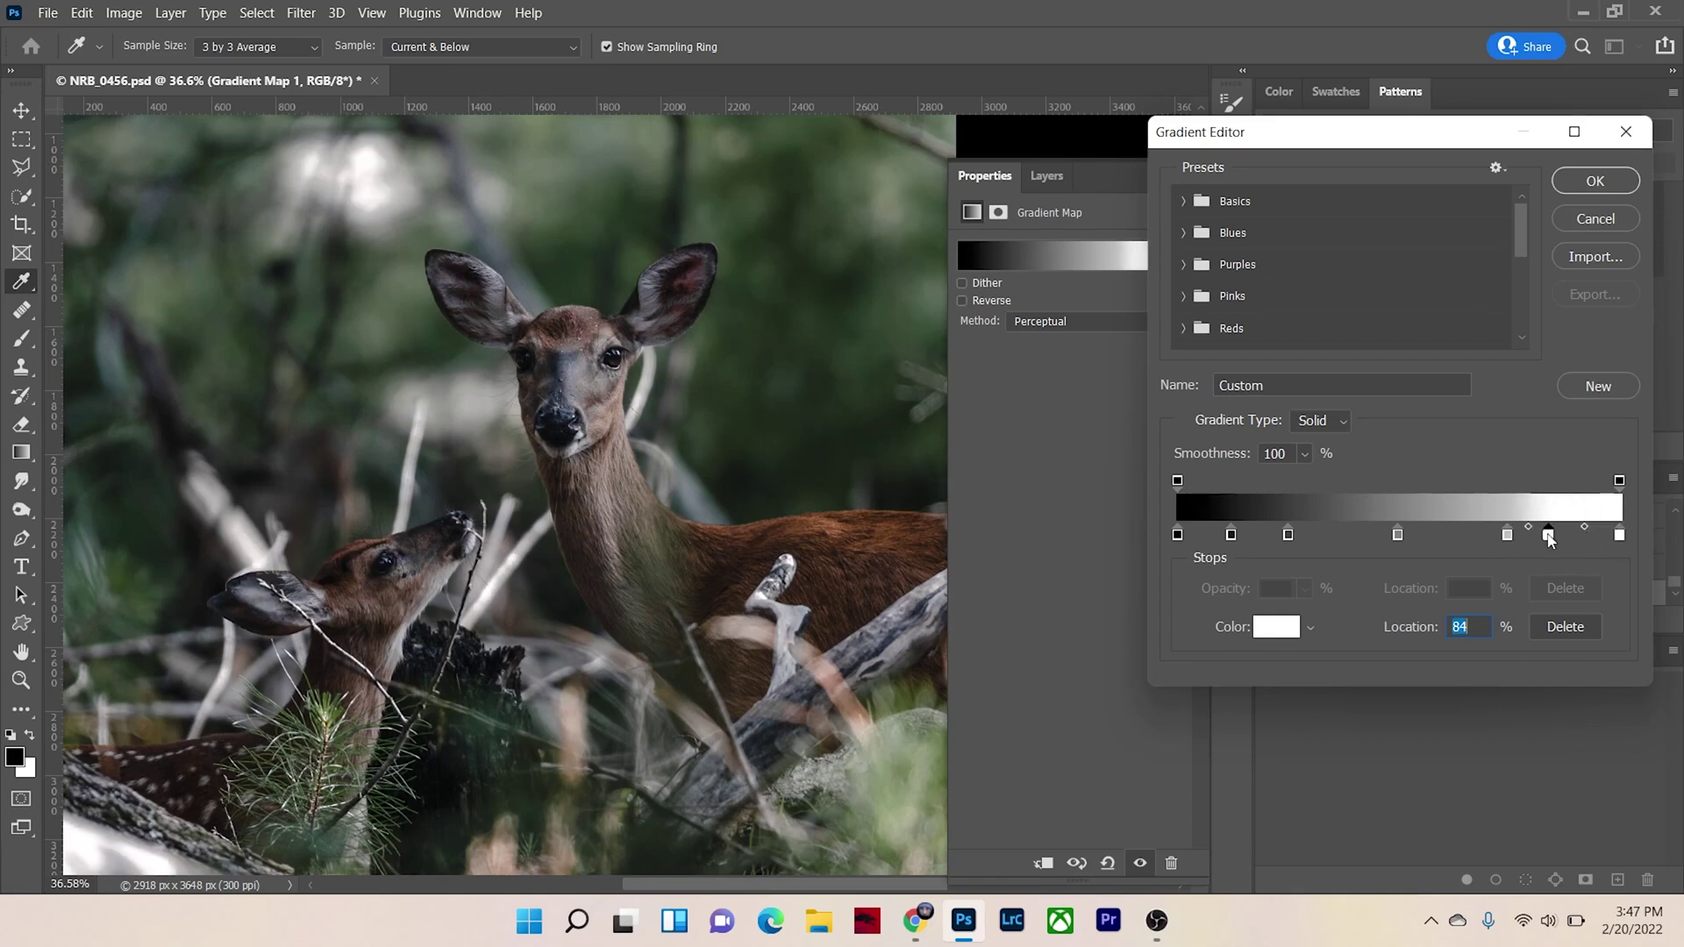
drag(1549, 538, 1253, 624)
- Shift the stops toward the dark end: white to 89%, light grey to about 60%, mid grey to 41% and darkest grey to 10%
drag(1620, 535, 1573, 537)
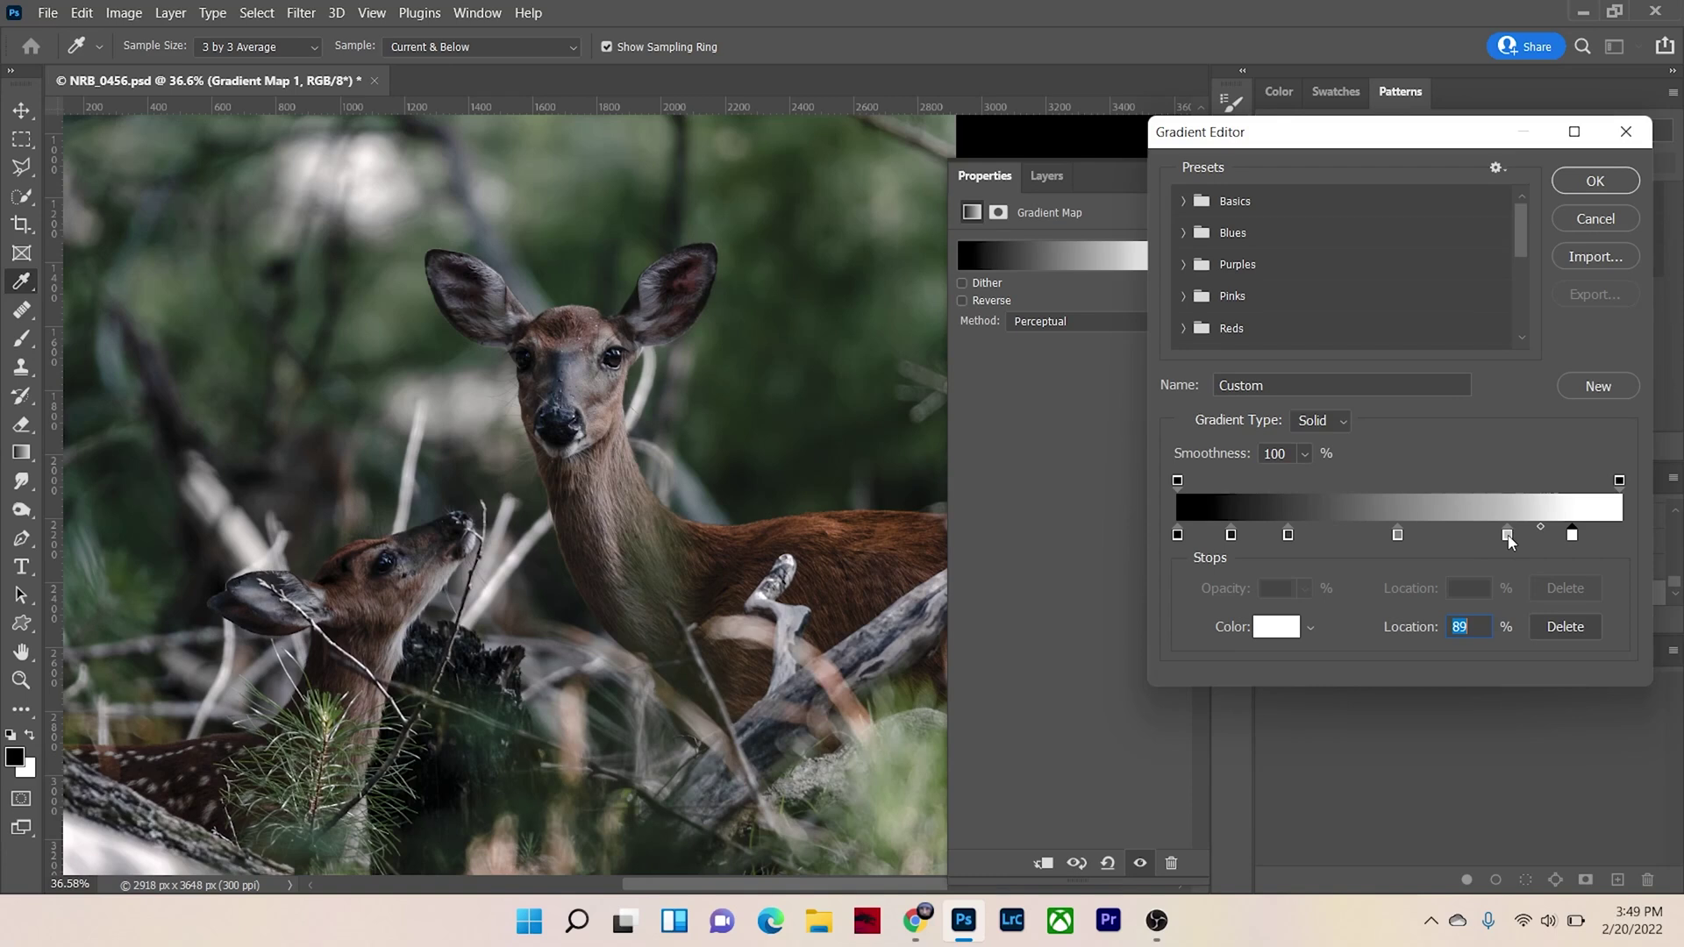
click(1507, 534)
drag(1509, 541, 1438, 538)
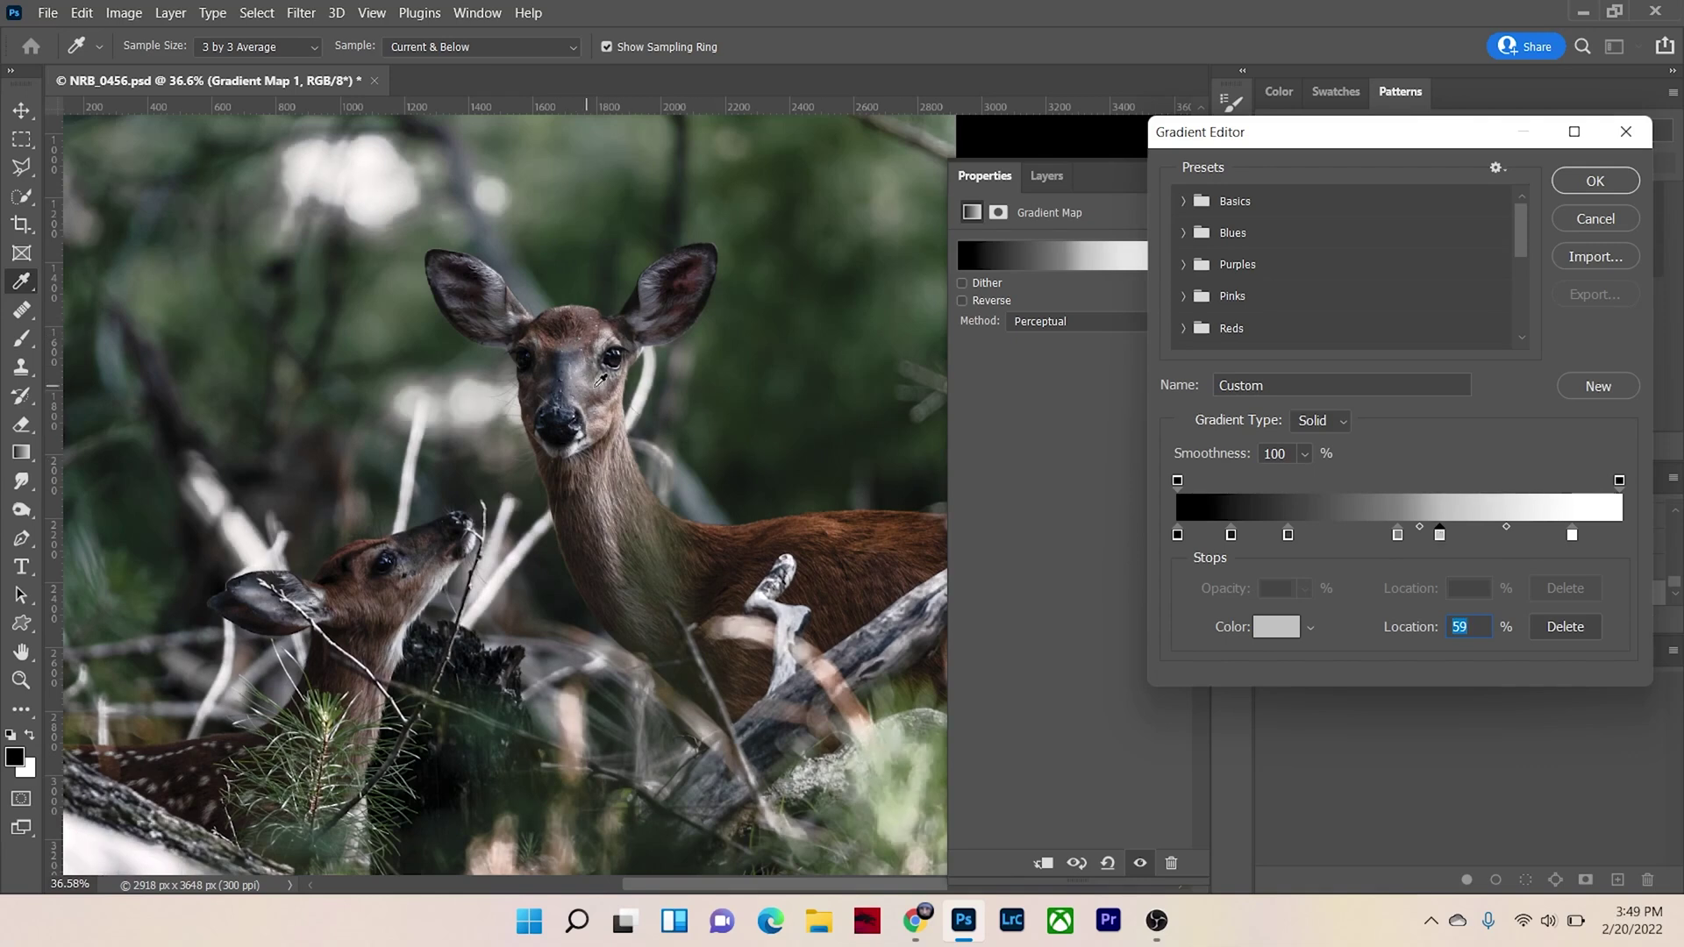
drag(1440, 538, 1362, 539)
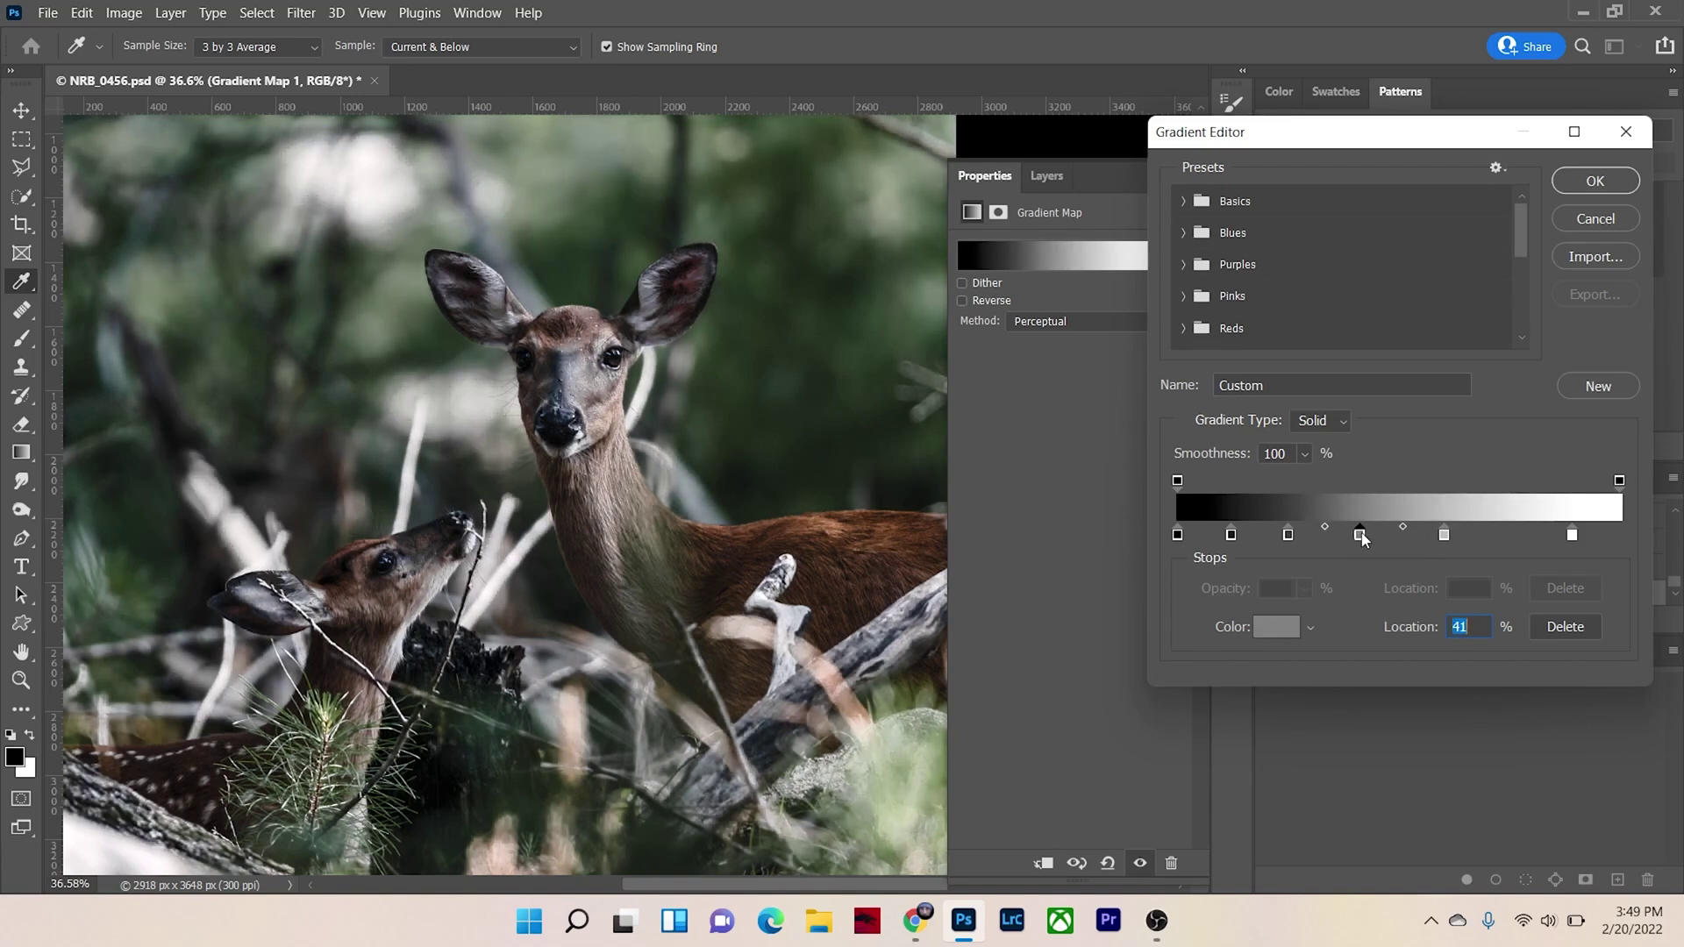
drag(1286, 535, 1222, 537)
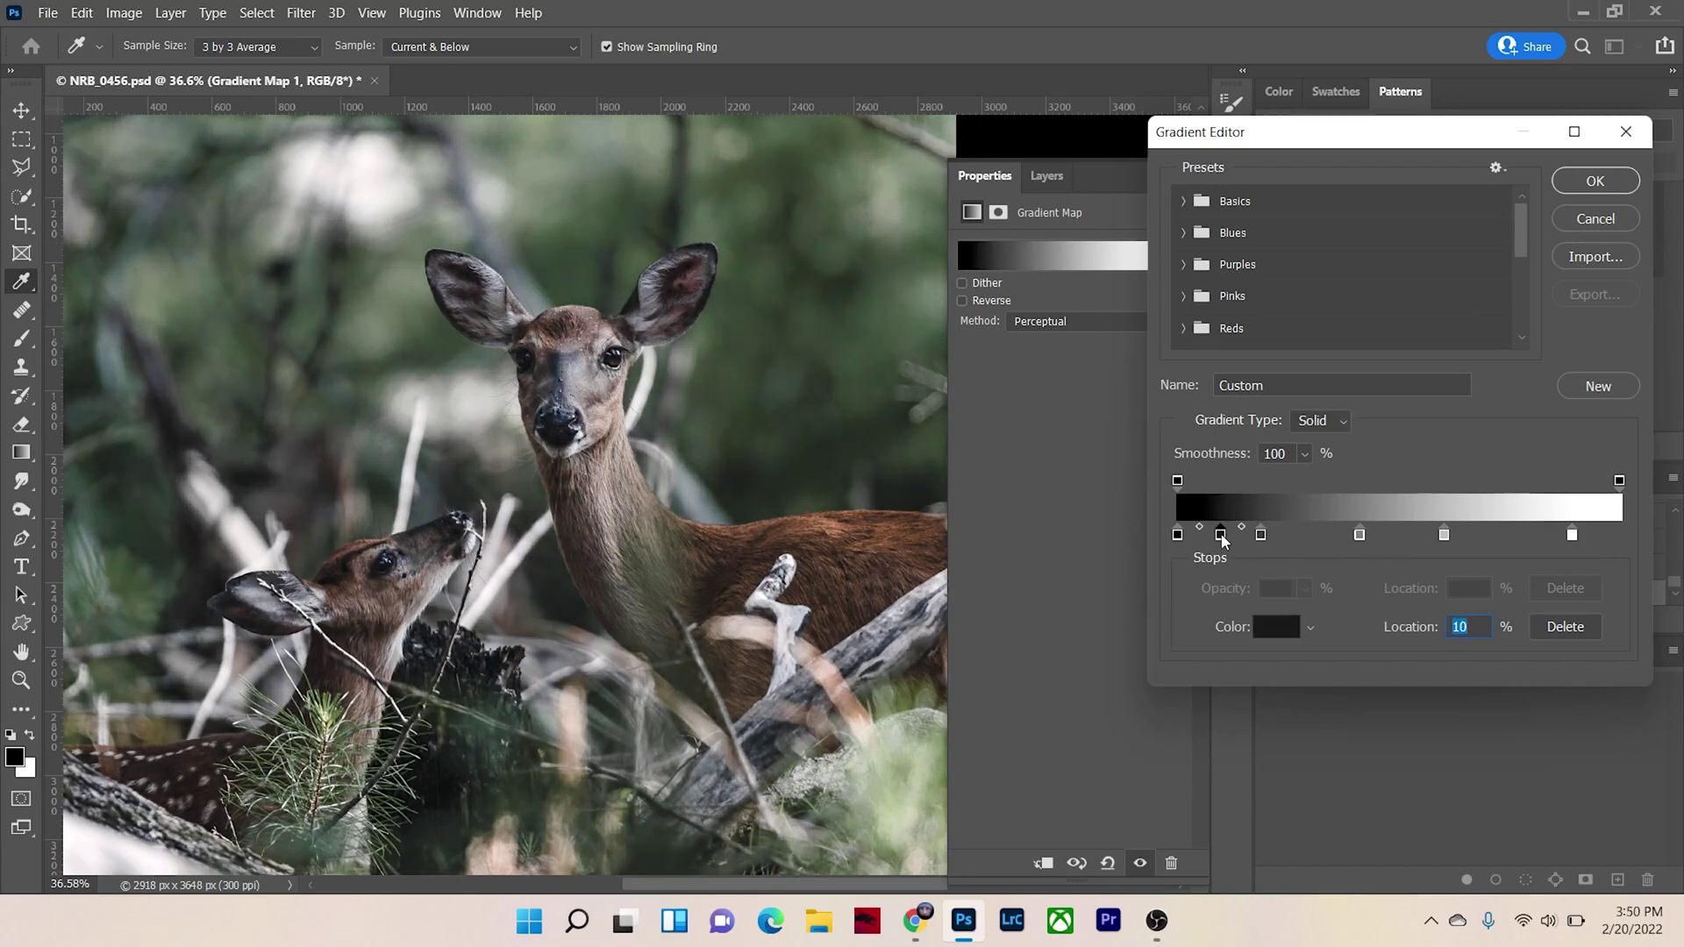
- Place a second white stop at the gradient's bright end, move the black stop to location 5% and accept the gradient
click(1179, 534)
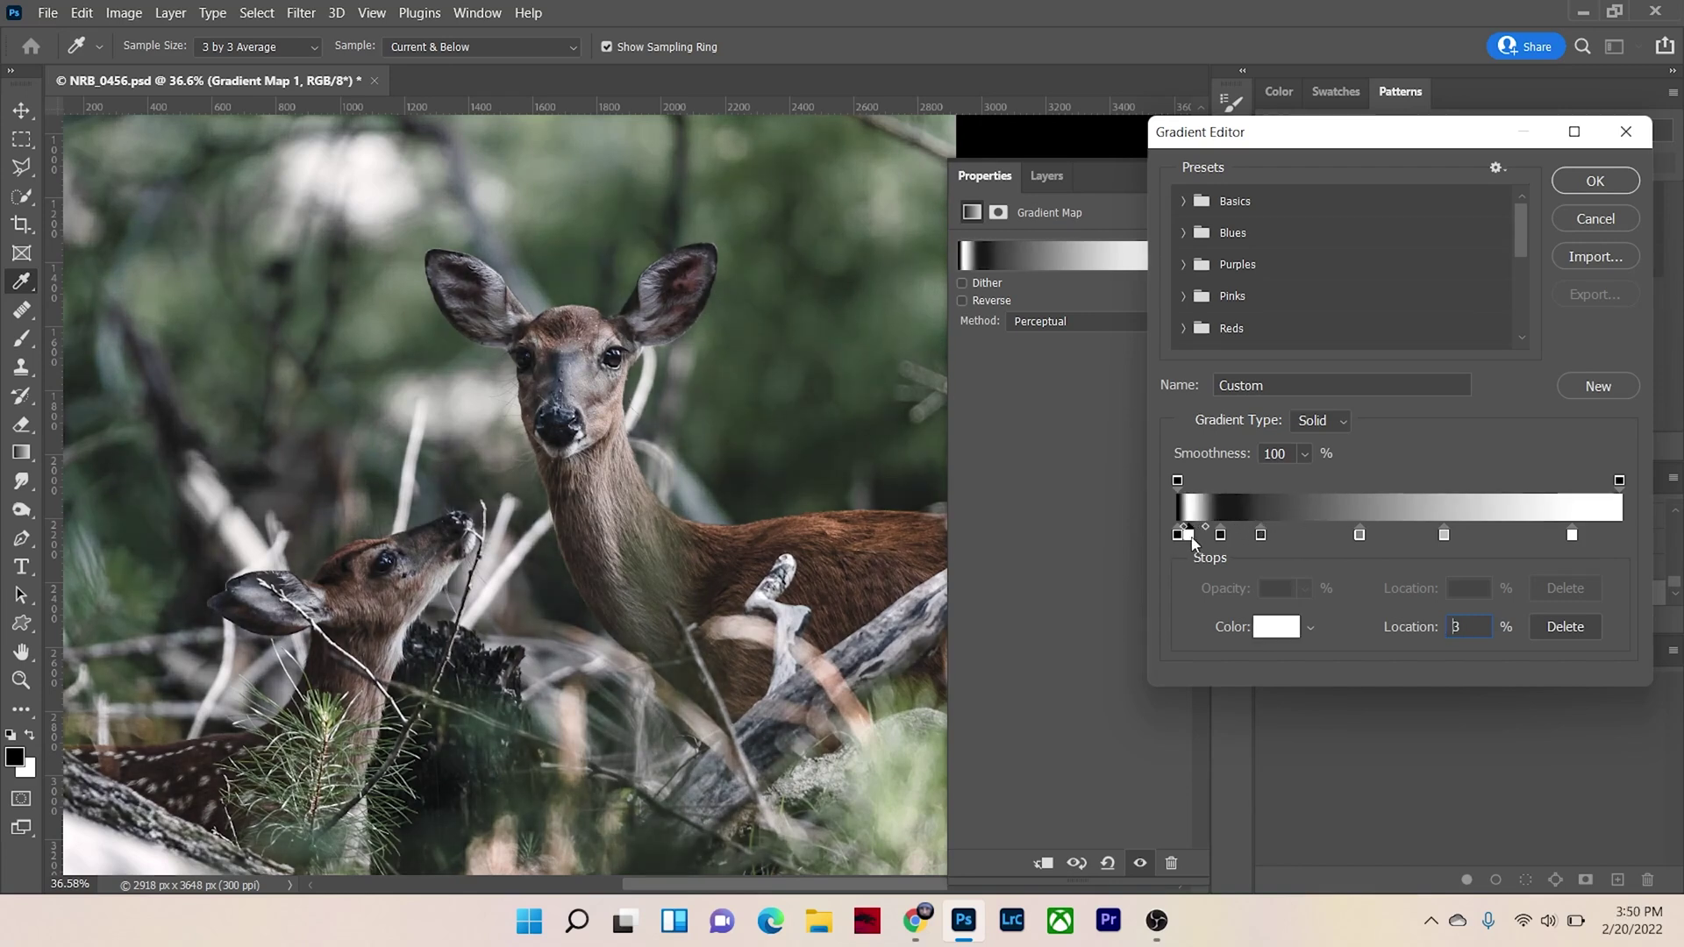
drag(1179, 537, 1619, 535)
click(1190, 536)
drag(1191, 537, 1199, 537)
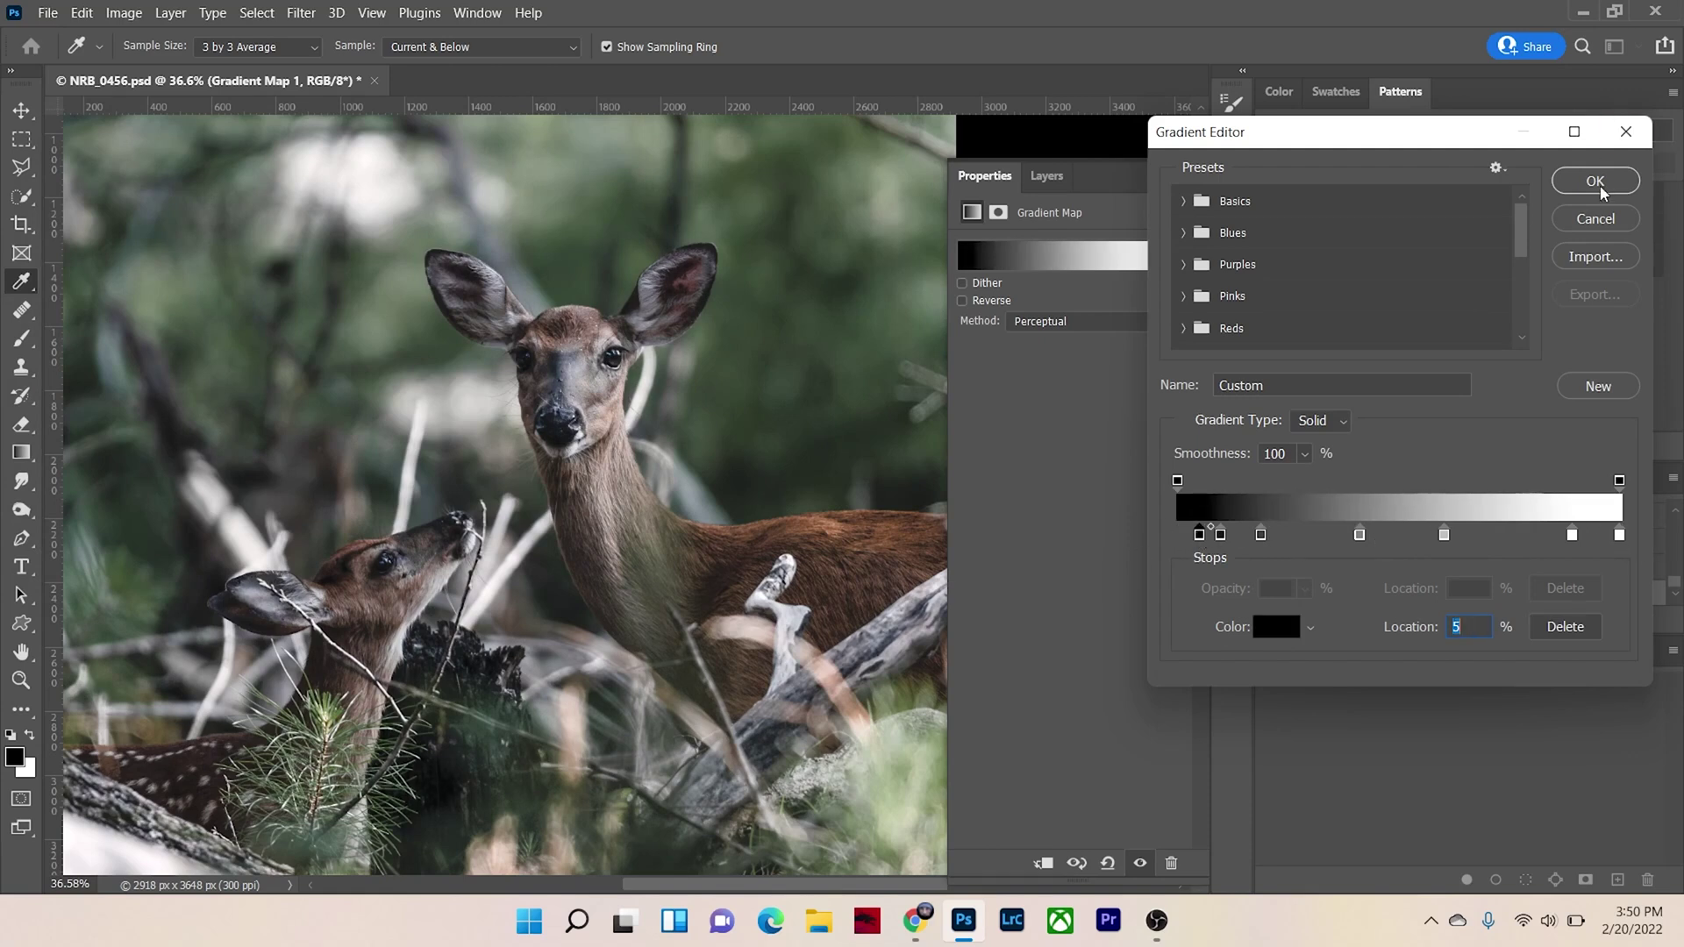
click(1595, 180)
- Toggle the Gradient Map layer's visibility to compare the photo with and without the adjusted tones
scroll(608, 465, down, 2)
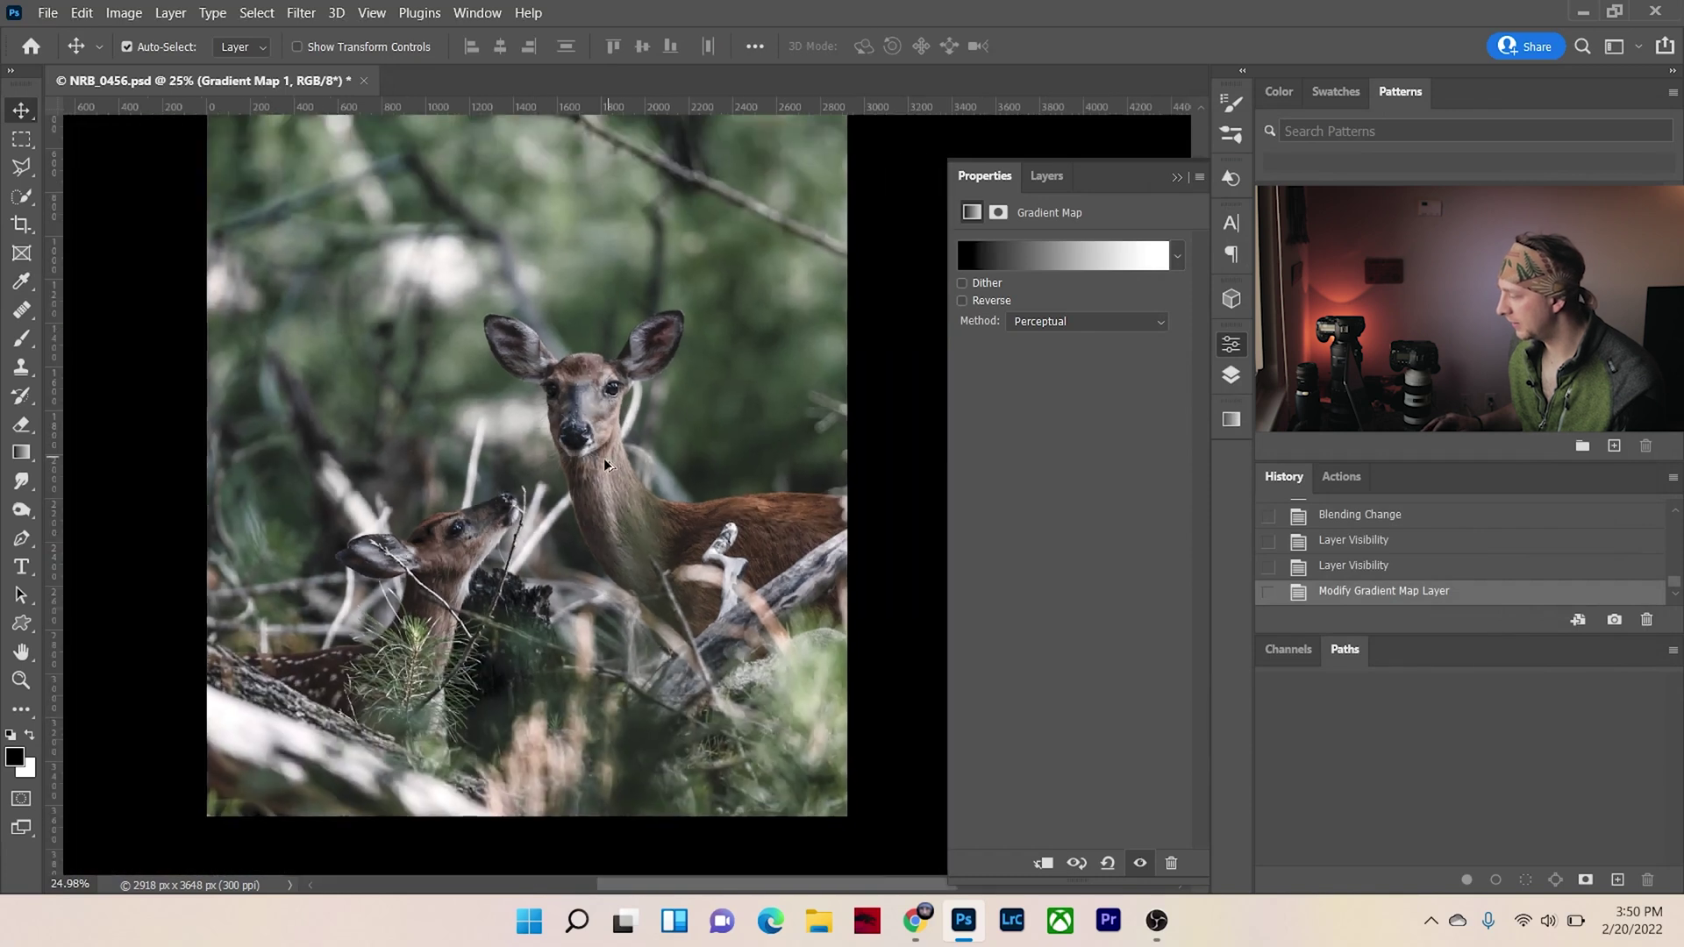
scroll(605, 513, up, 2)
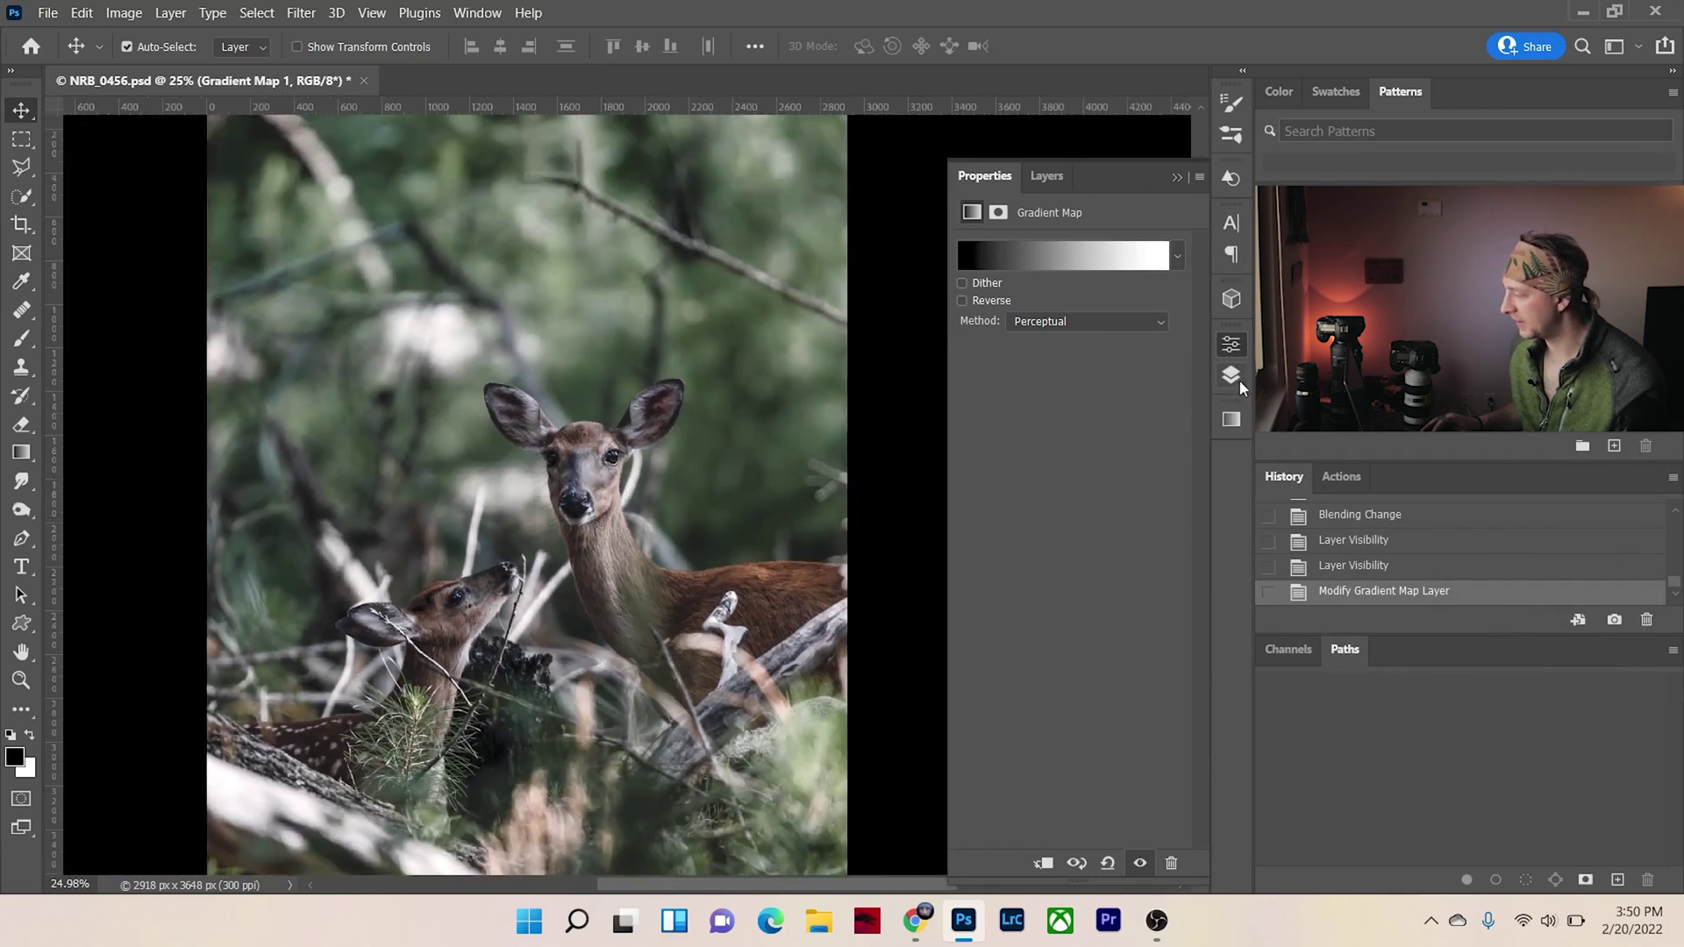
click(1232, 375)
click(965, 320)
click(965, 319)
click(965, 319)
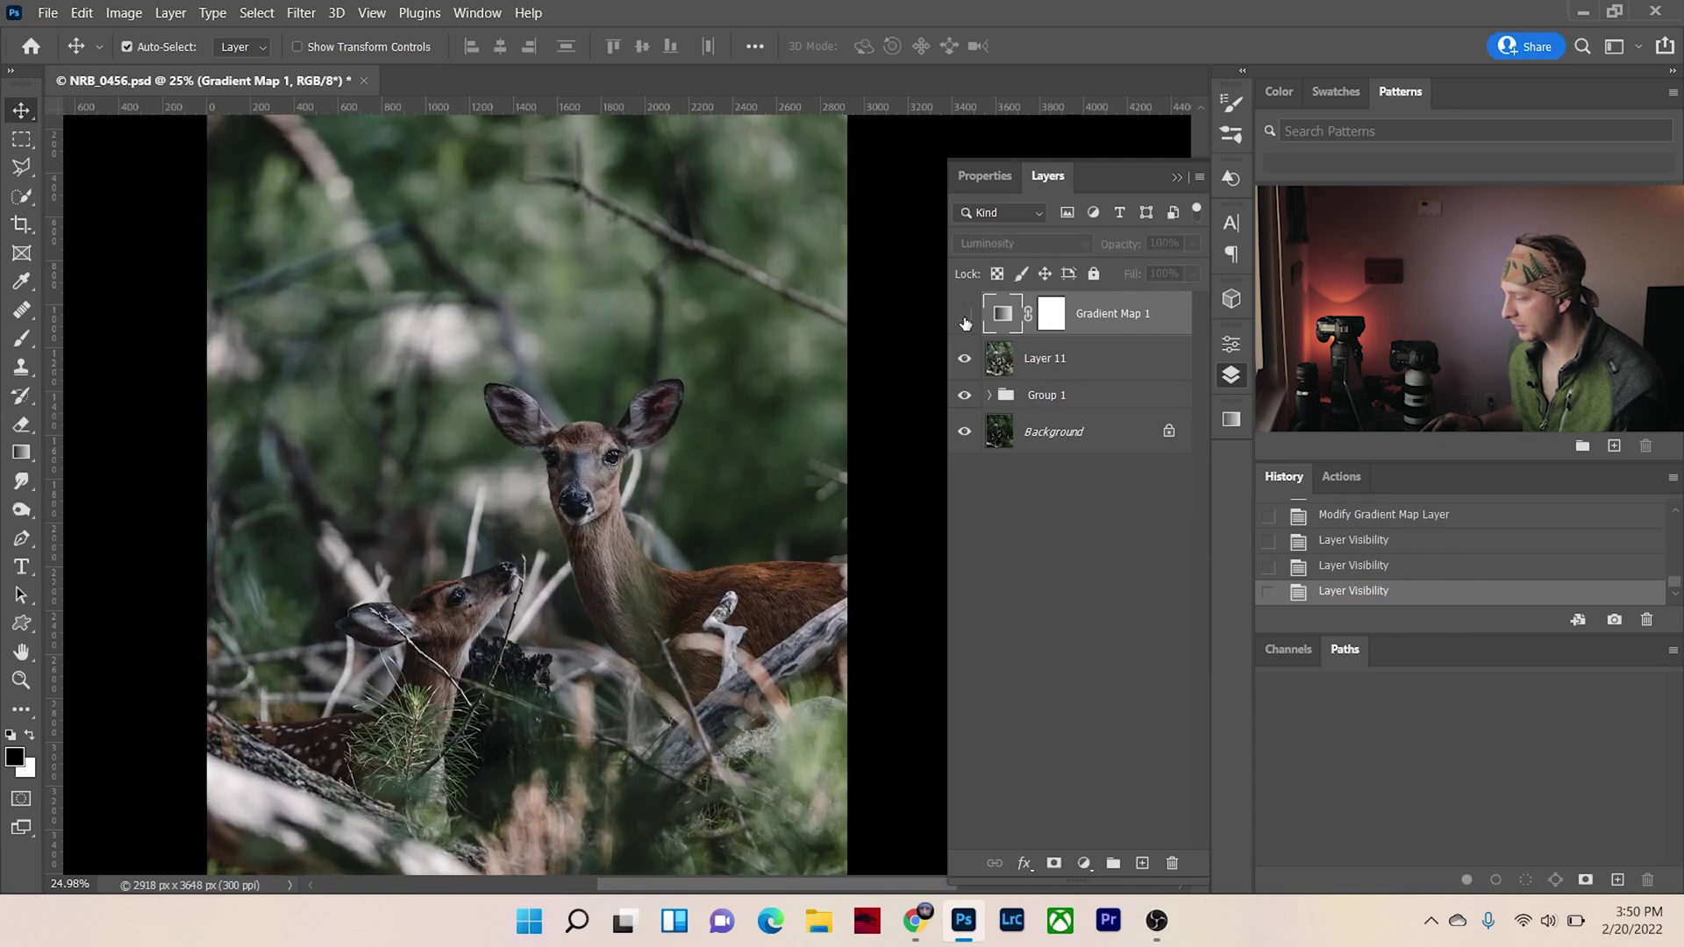
click(965, 319)
- Invert the Gradient Map layer's mask to black to hide the effect
click(1051, 314)
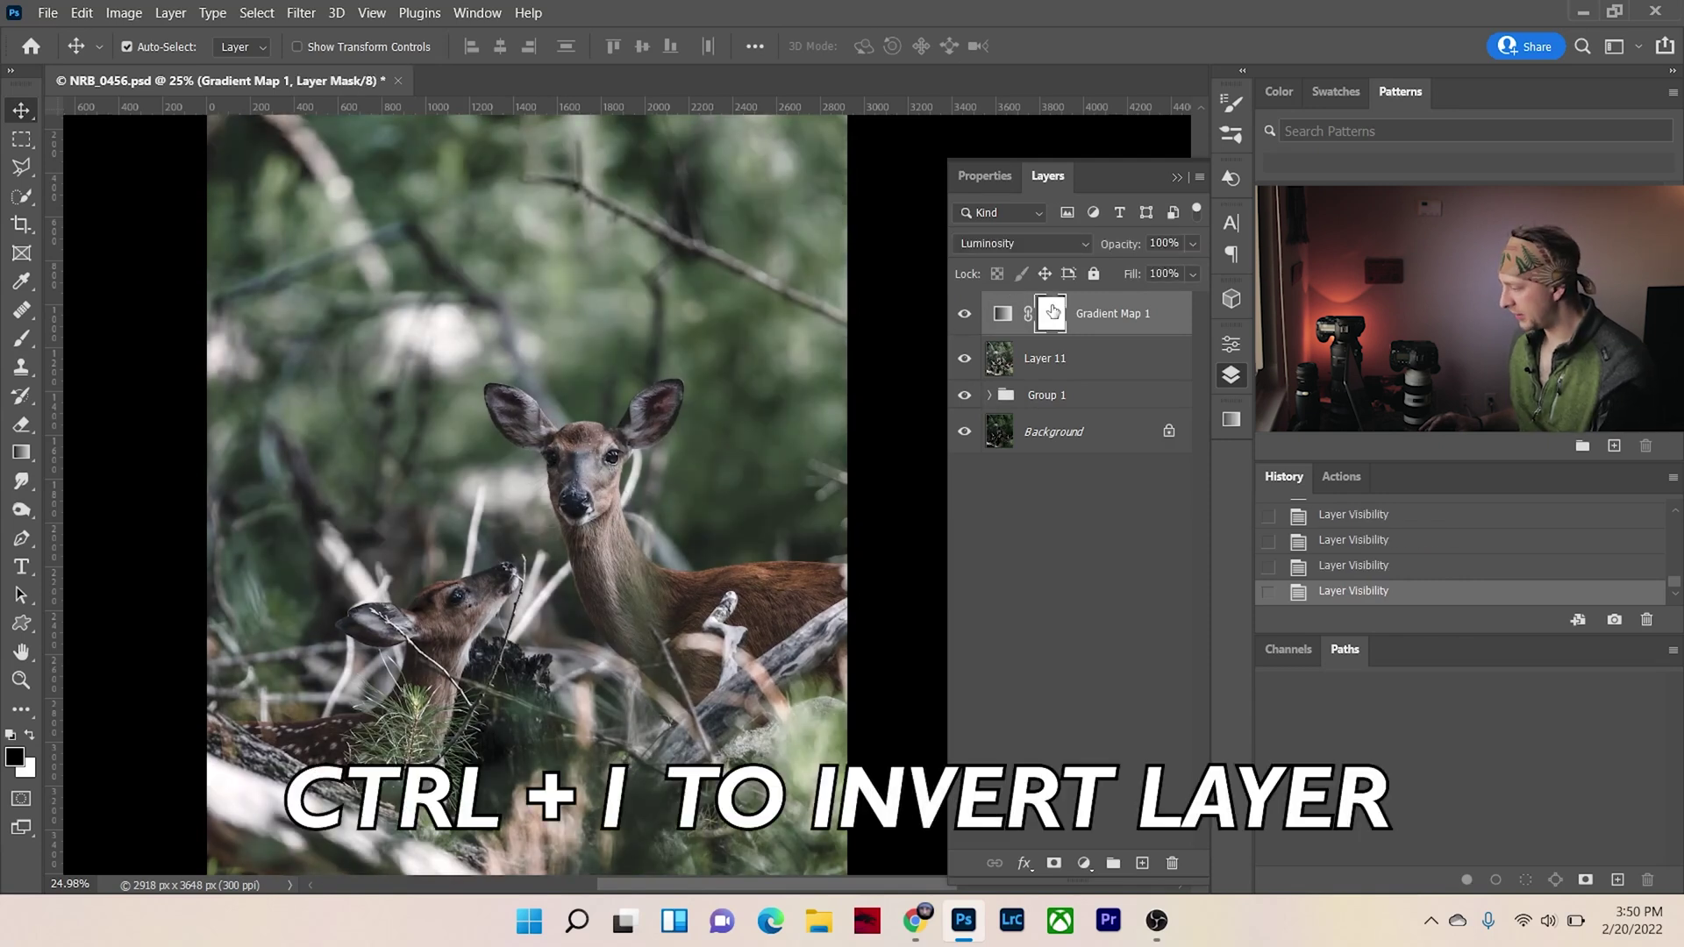
key(ctrl+i)
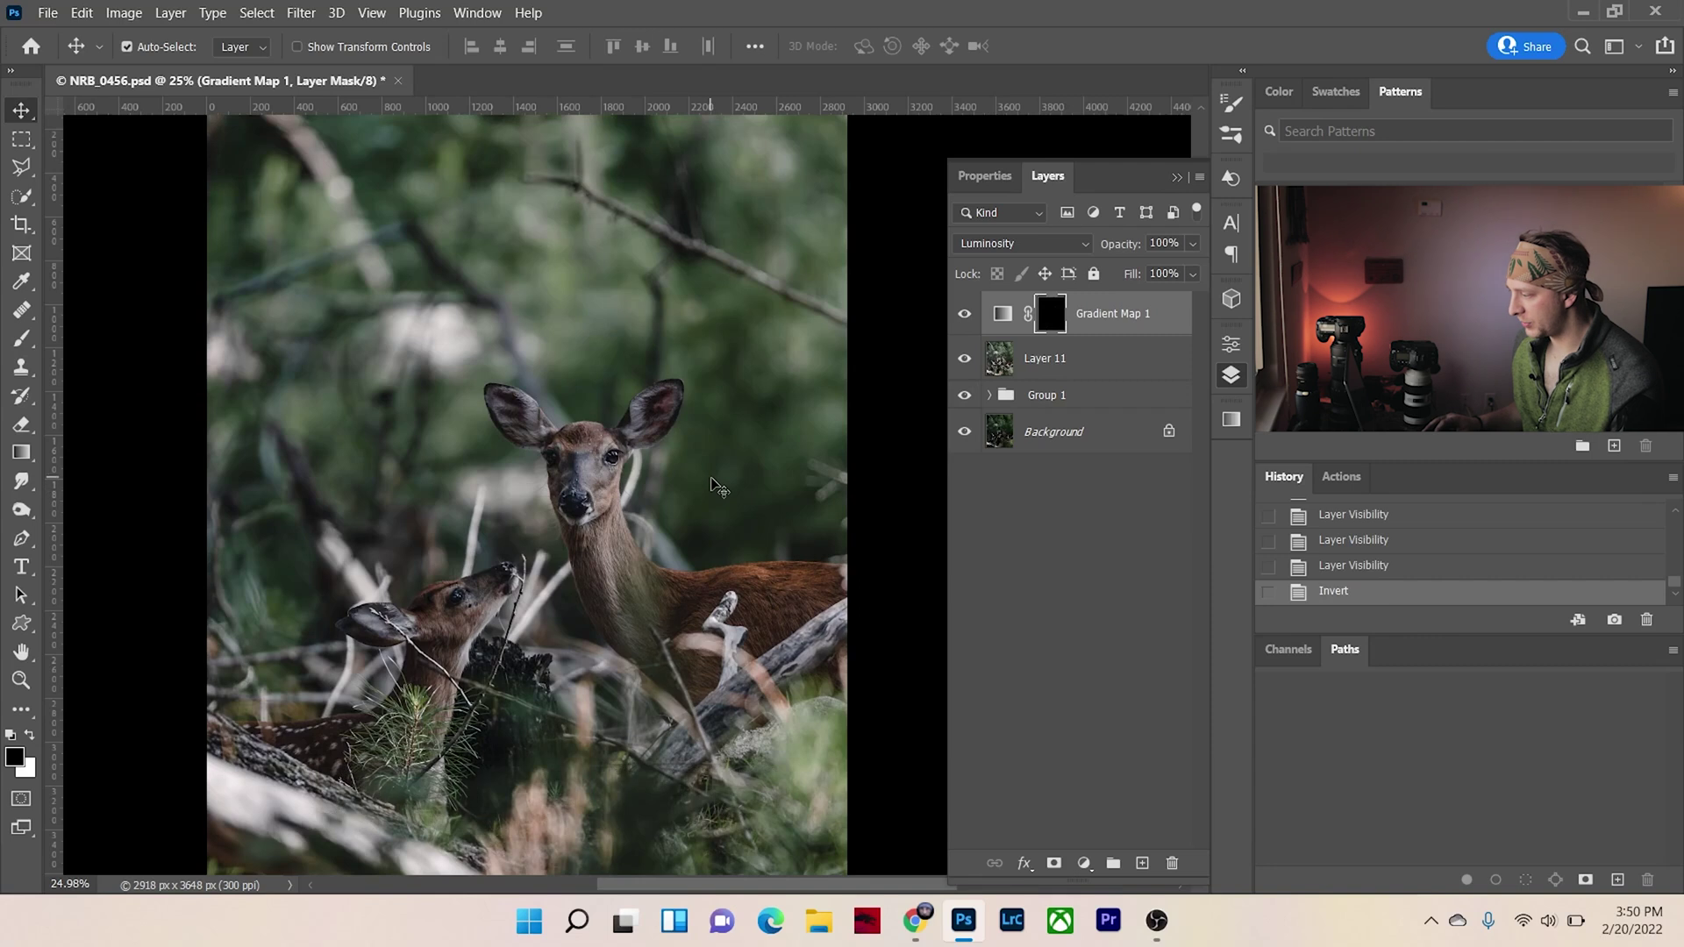
- Set up the Brush tool with the Soft Round brush enlarged to 250 px for painting over the adult deer's face
key(b)
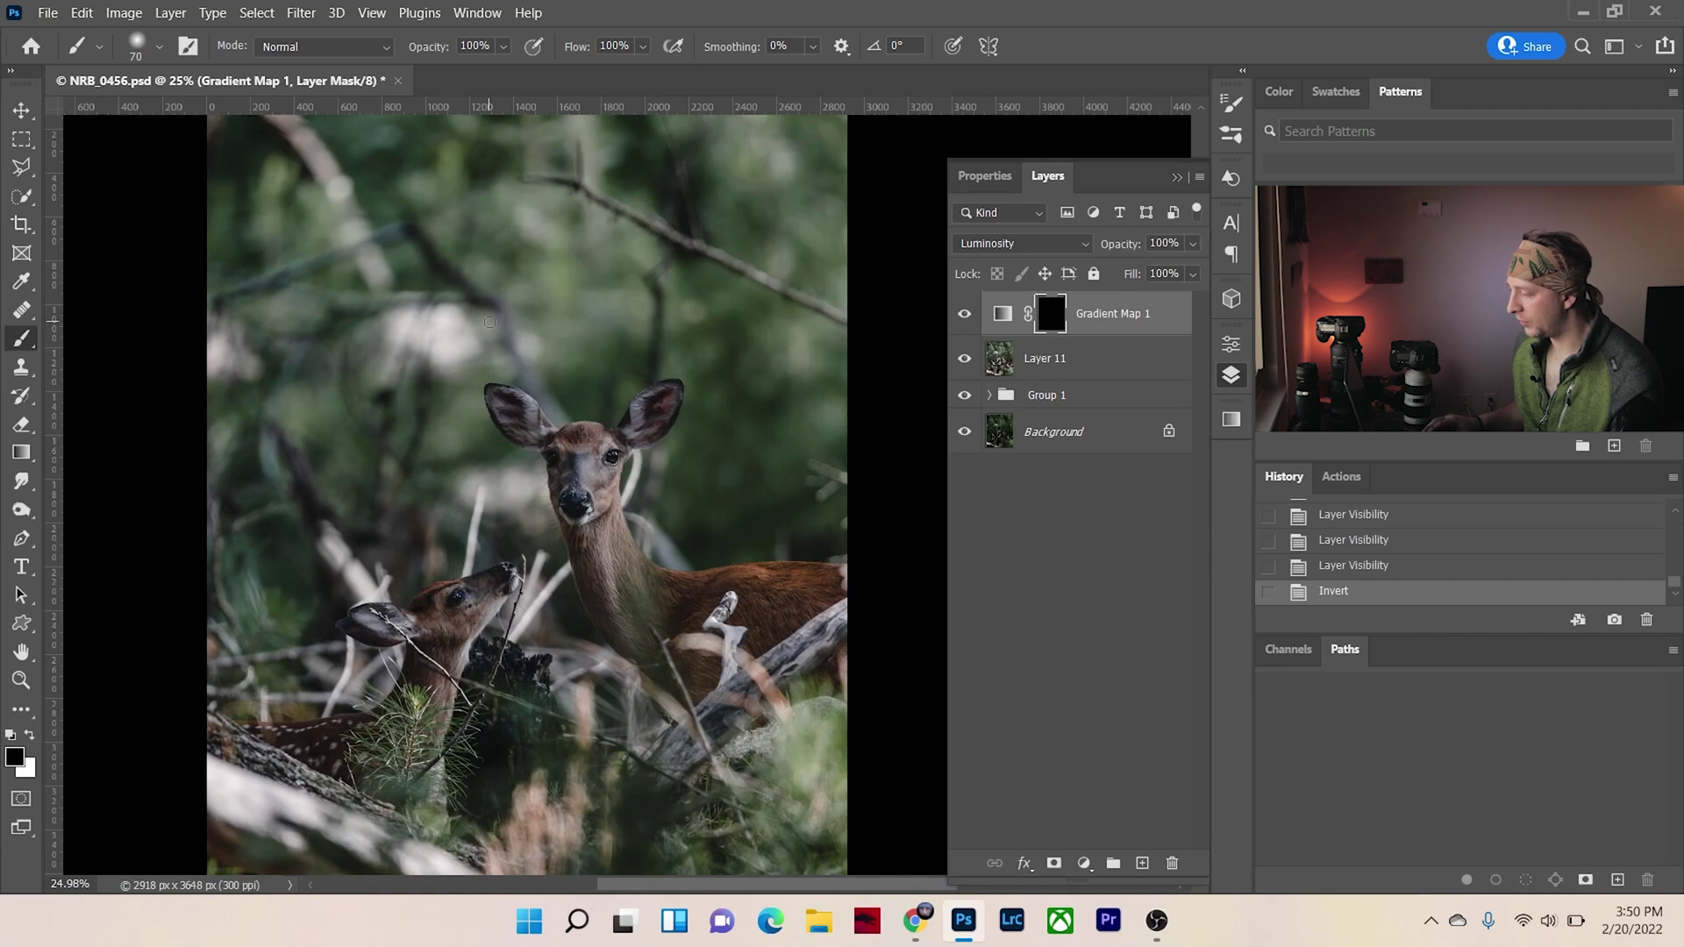
scroll(566, 509, up, 3)
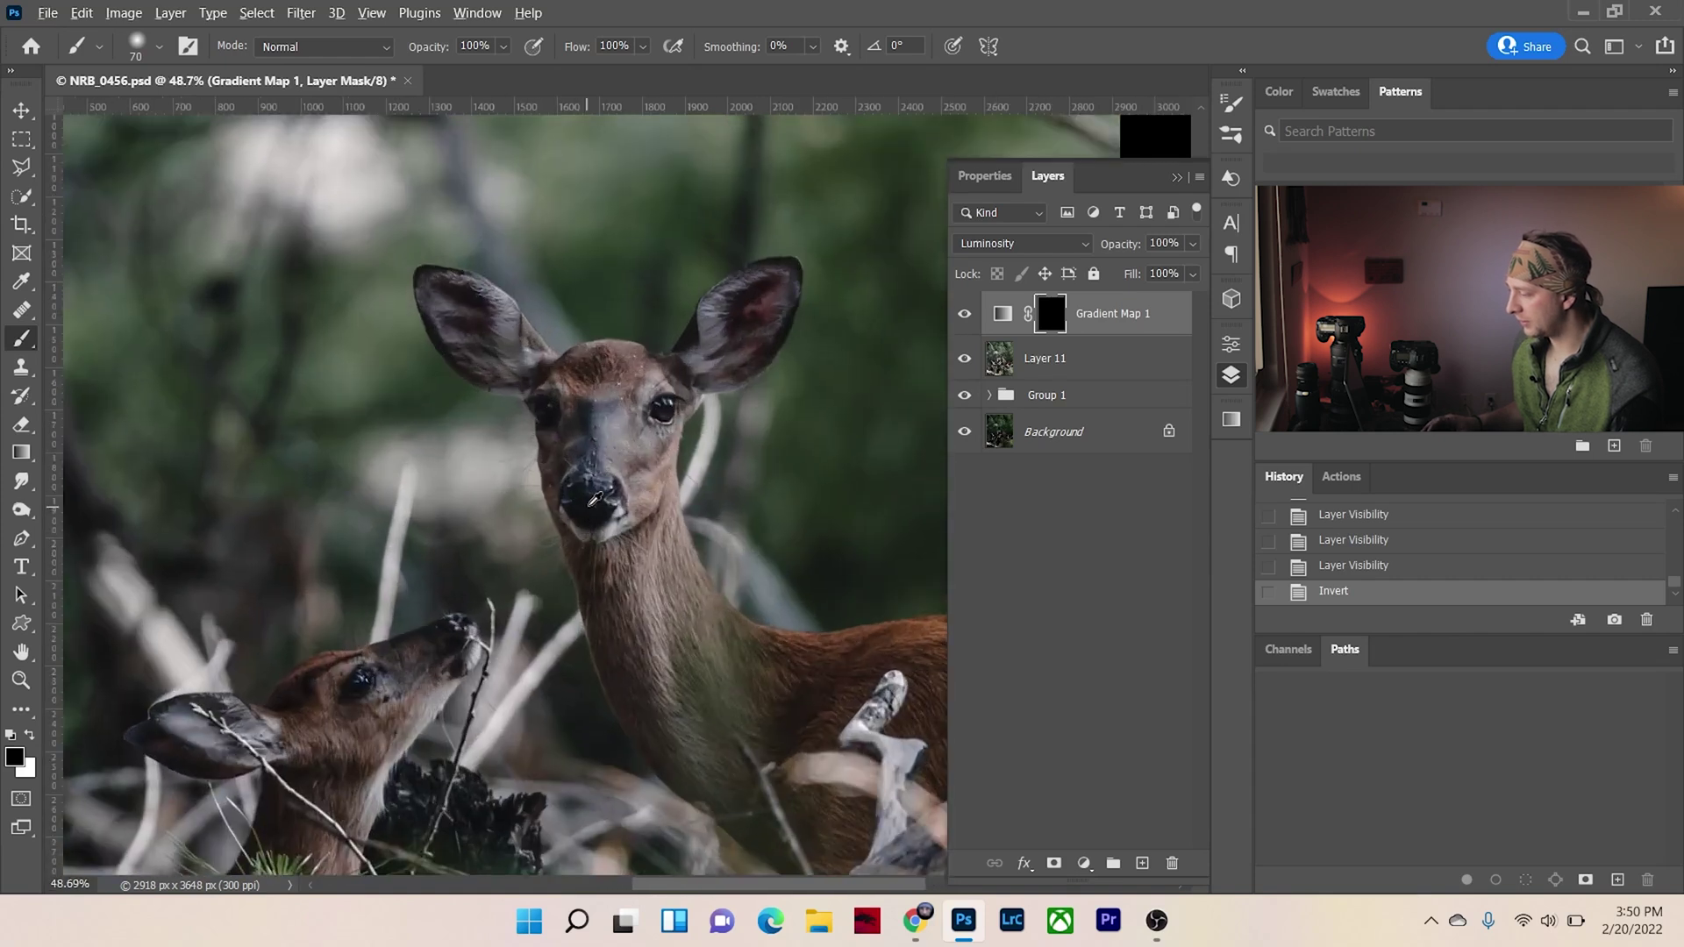
scroll(606, 426, up, 4)
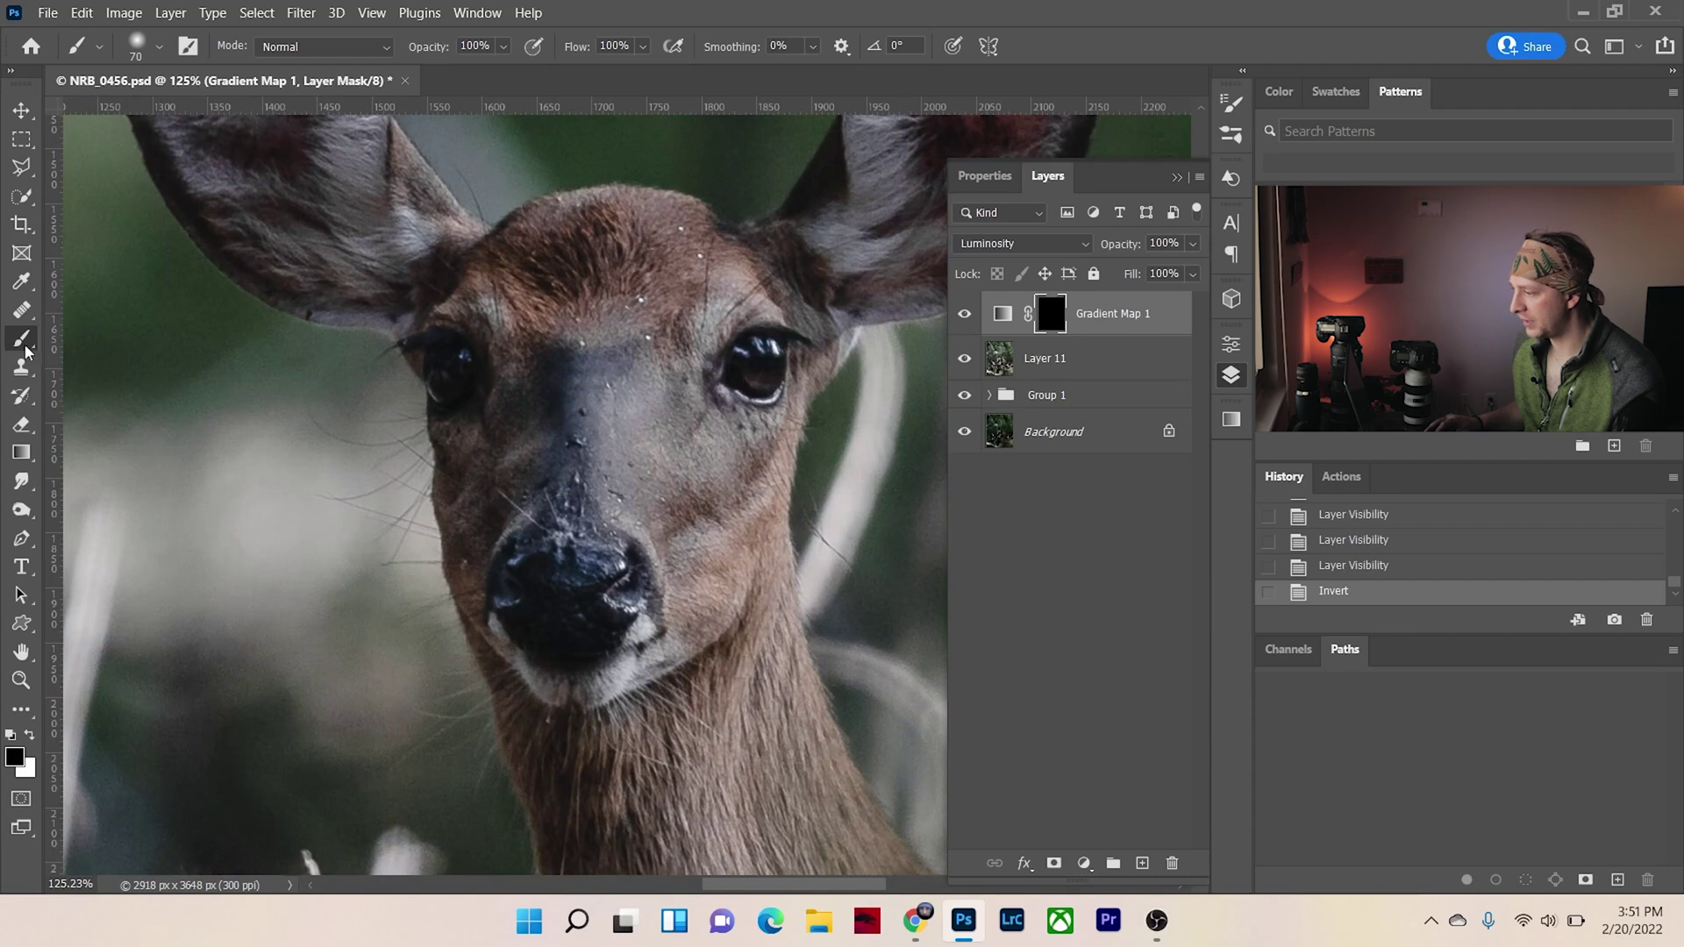
click(159, 45)
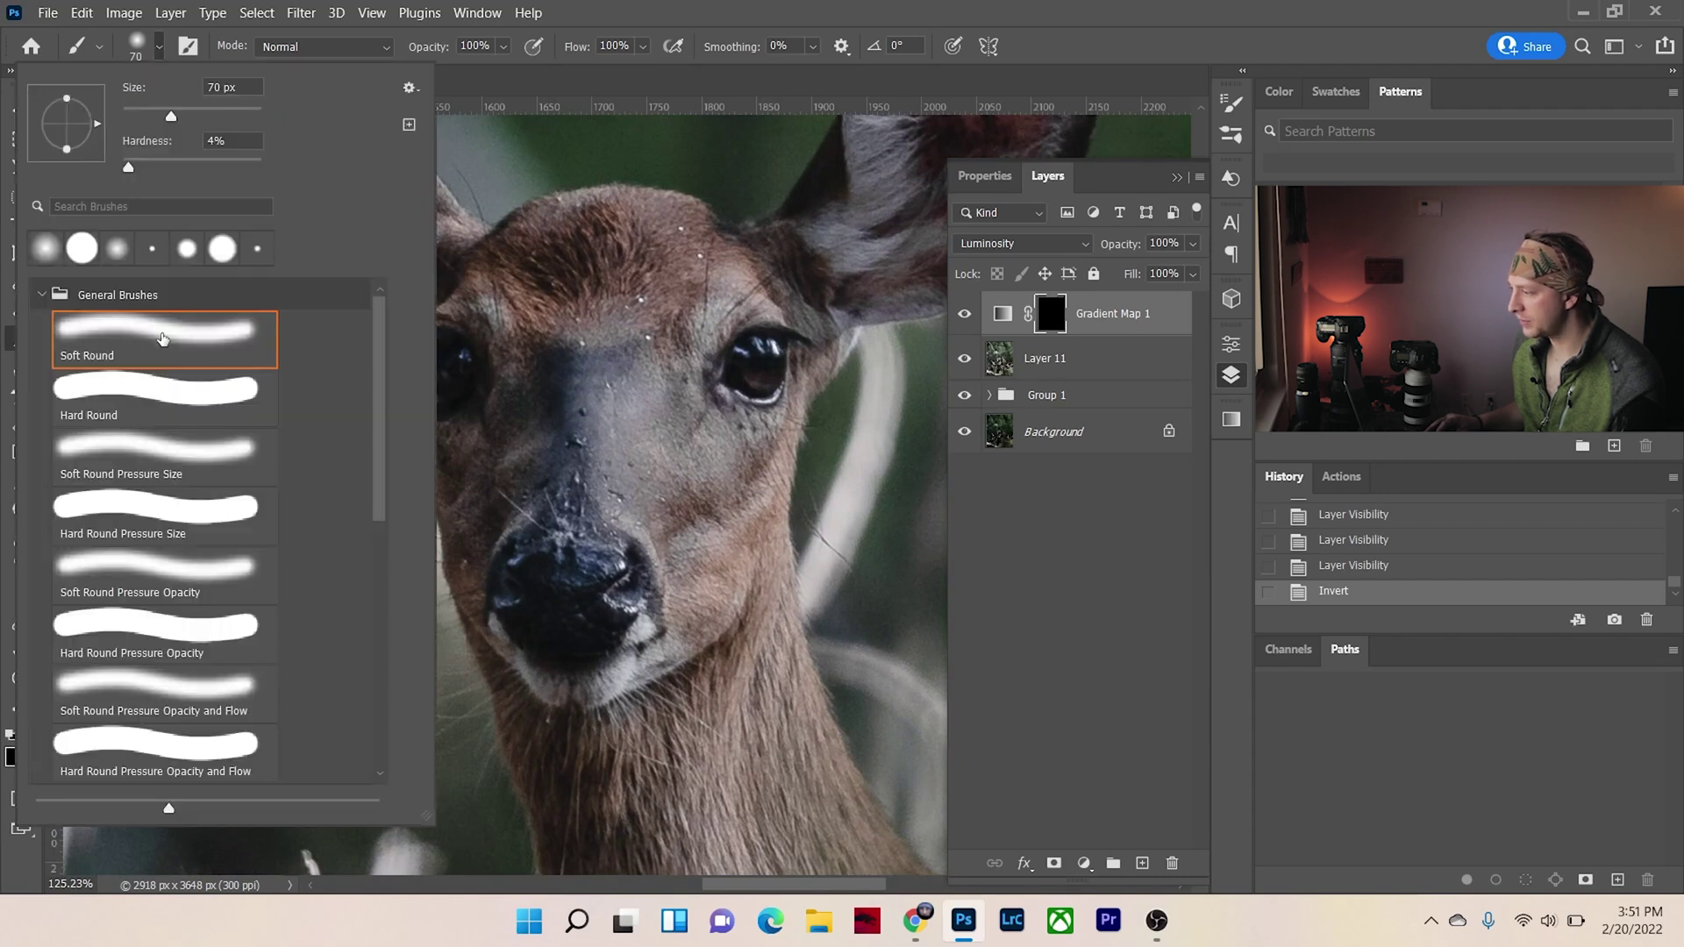
click(154, 47)
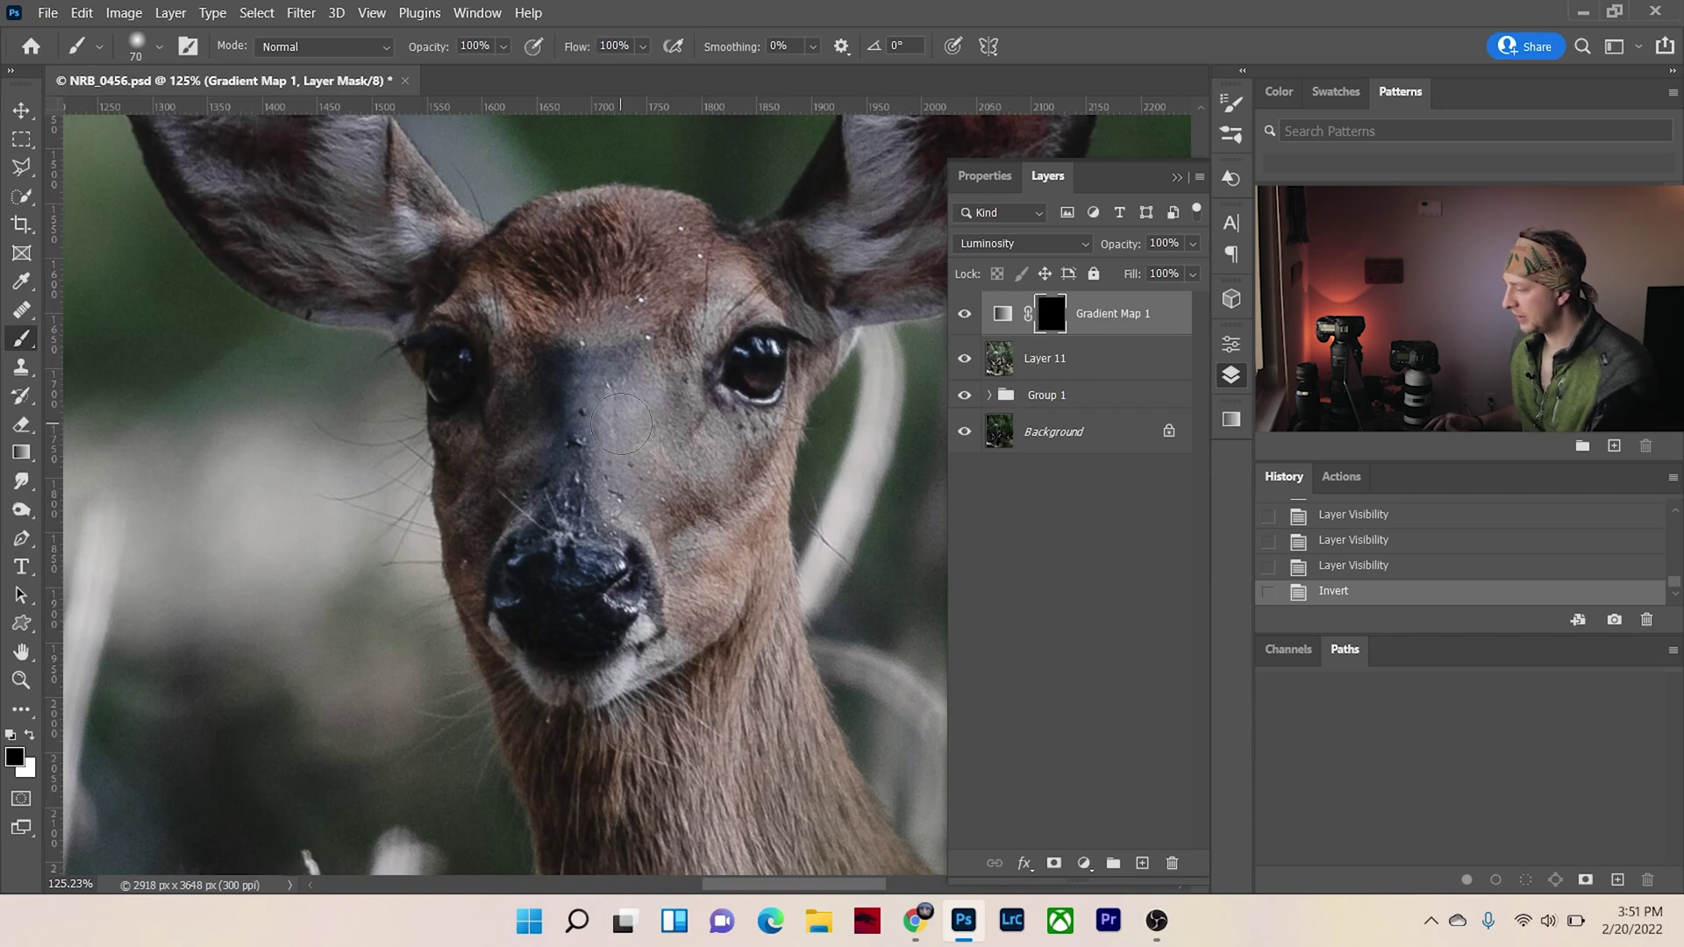
key(bracketright)
key(bracketright)
key(bracketright)
key(bracketright)
key(bracketright)
key(bracketright)
key(bracketright)
key(bracketright)
- Make white the foreground colour and paint on the layer mask over the deer, starting at the adult's face, to reveal the Gradient Map effect
mouse_move(564, 376)
mouse_down()
mouse_move(621, 516)
mouse_move(564, 564)
mouse_up()
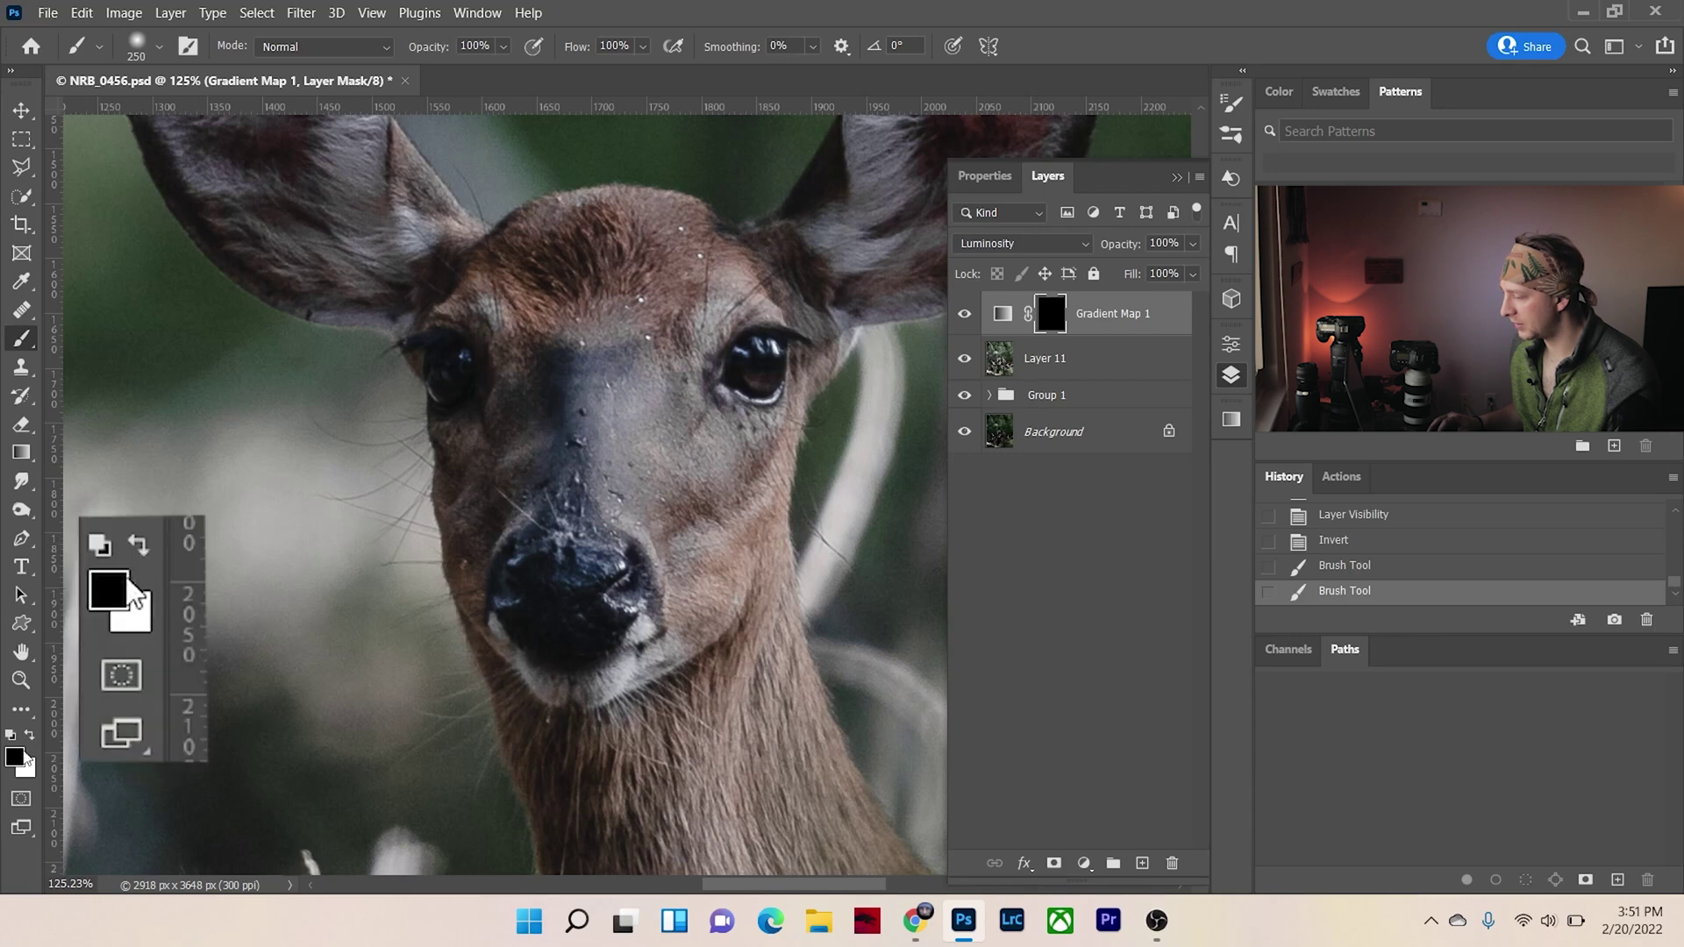
key(x)
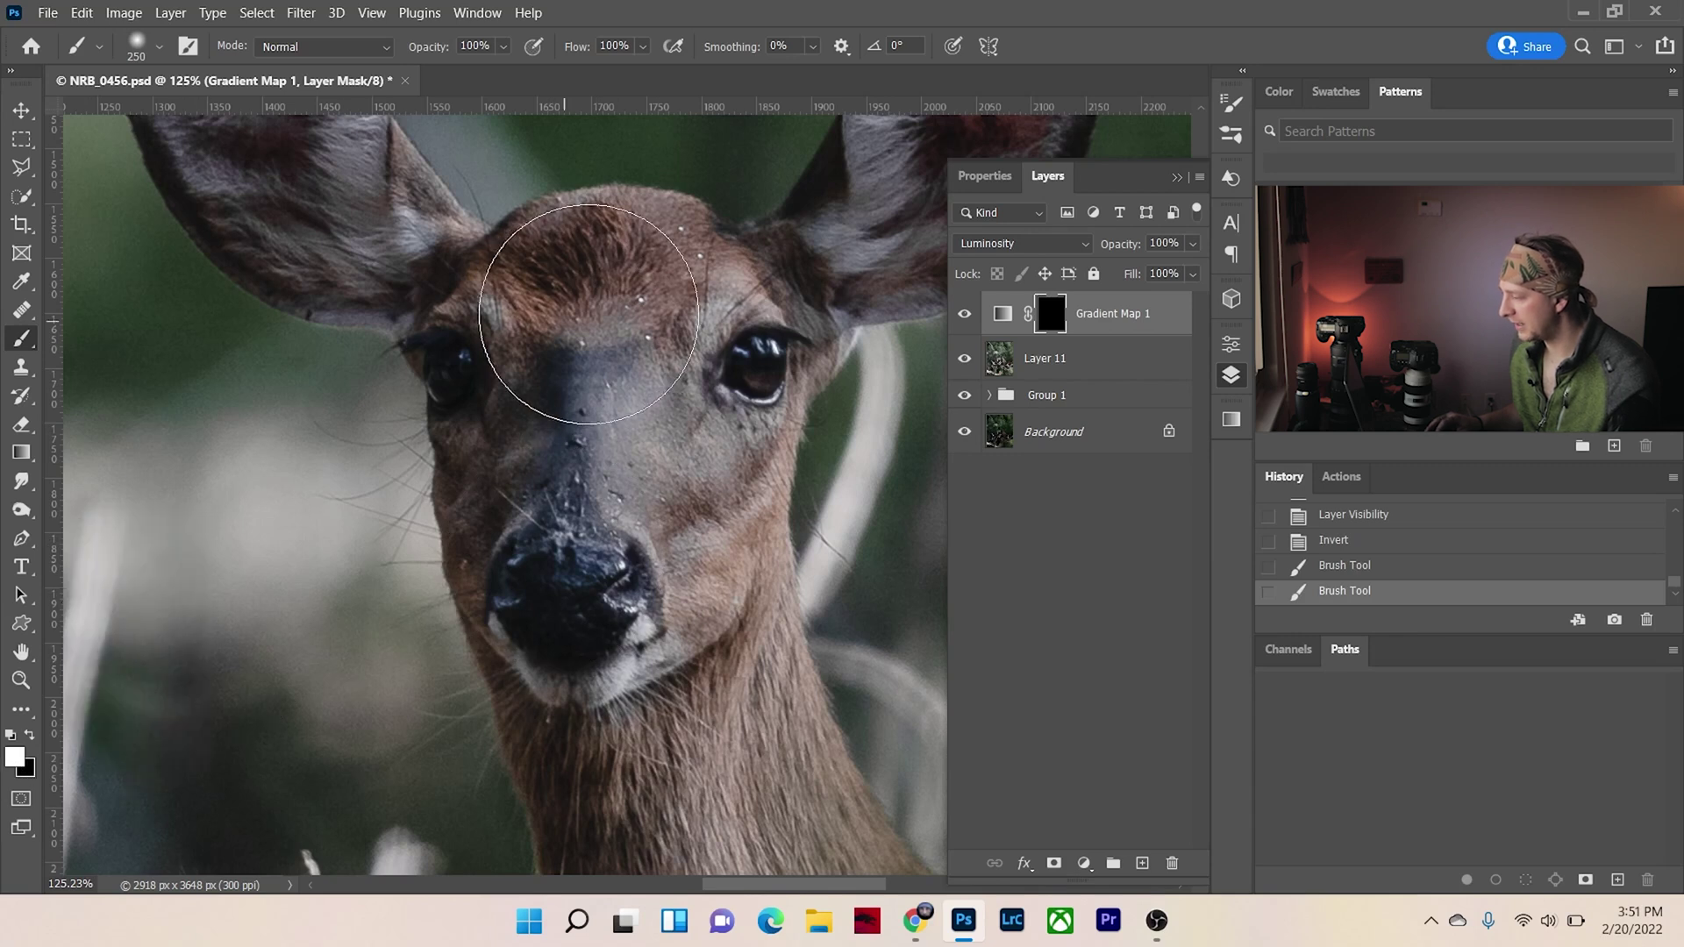
mouse_move(605, 304)
mouse_down()
mouse_move(545, 376)
mouse_move(564, 357)
mouse_move(508, 376)
mouse_move(615, 573)
mouse_move(496, 313)
mouse_move(519, 401)
mouse_up()
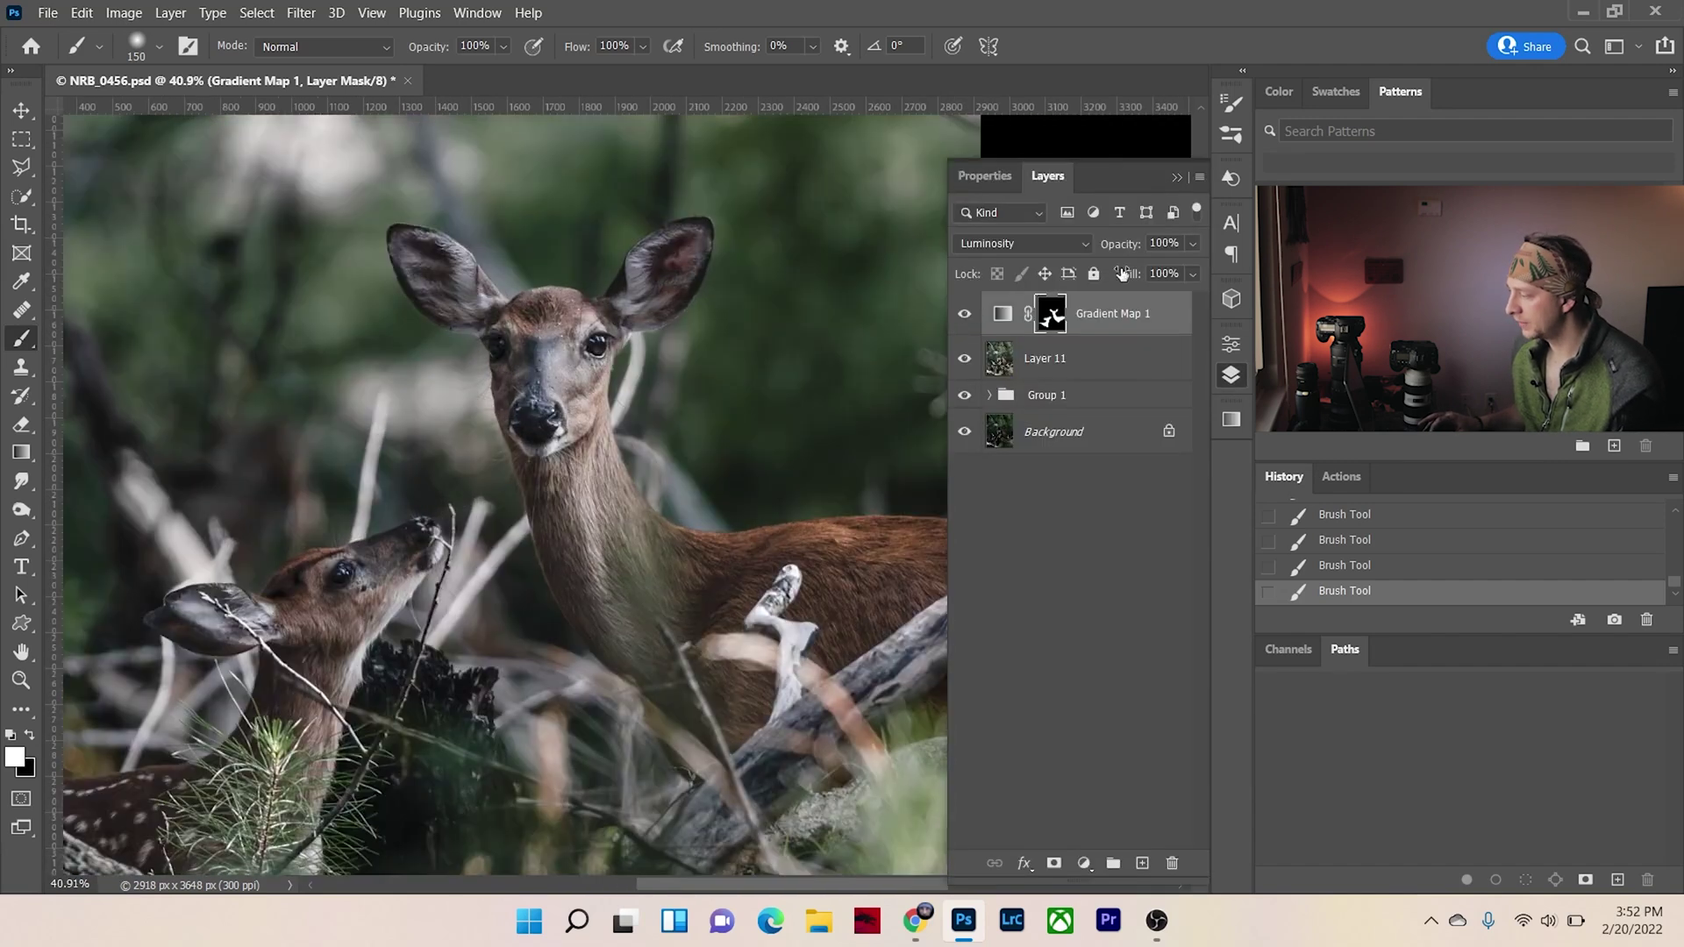
- Toggle the Gradient Map layer's visibility repeatedly to compare the masked effect on the deer, and view the whole photo
click(965, 314)
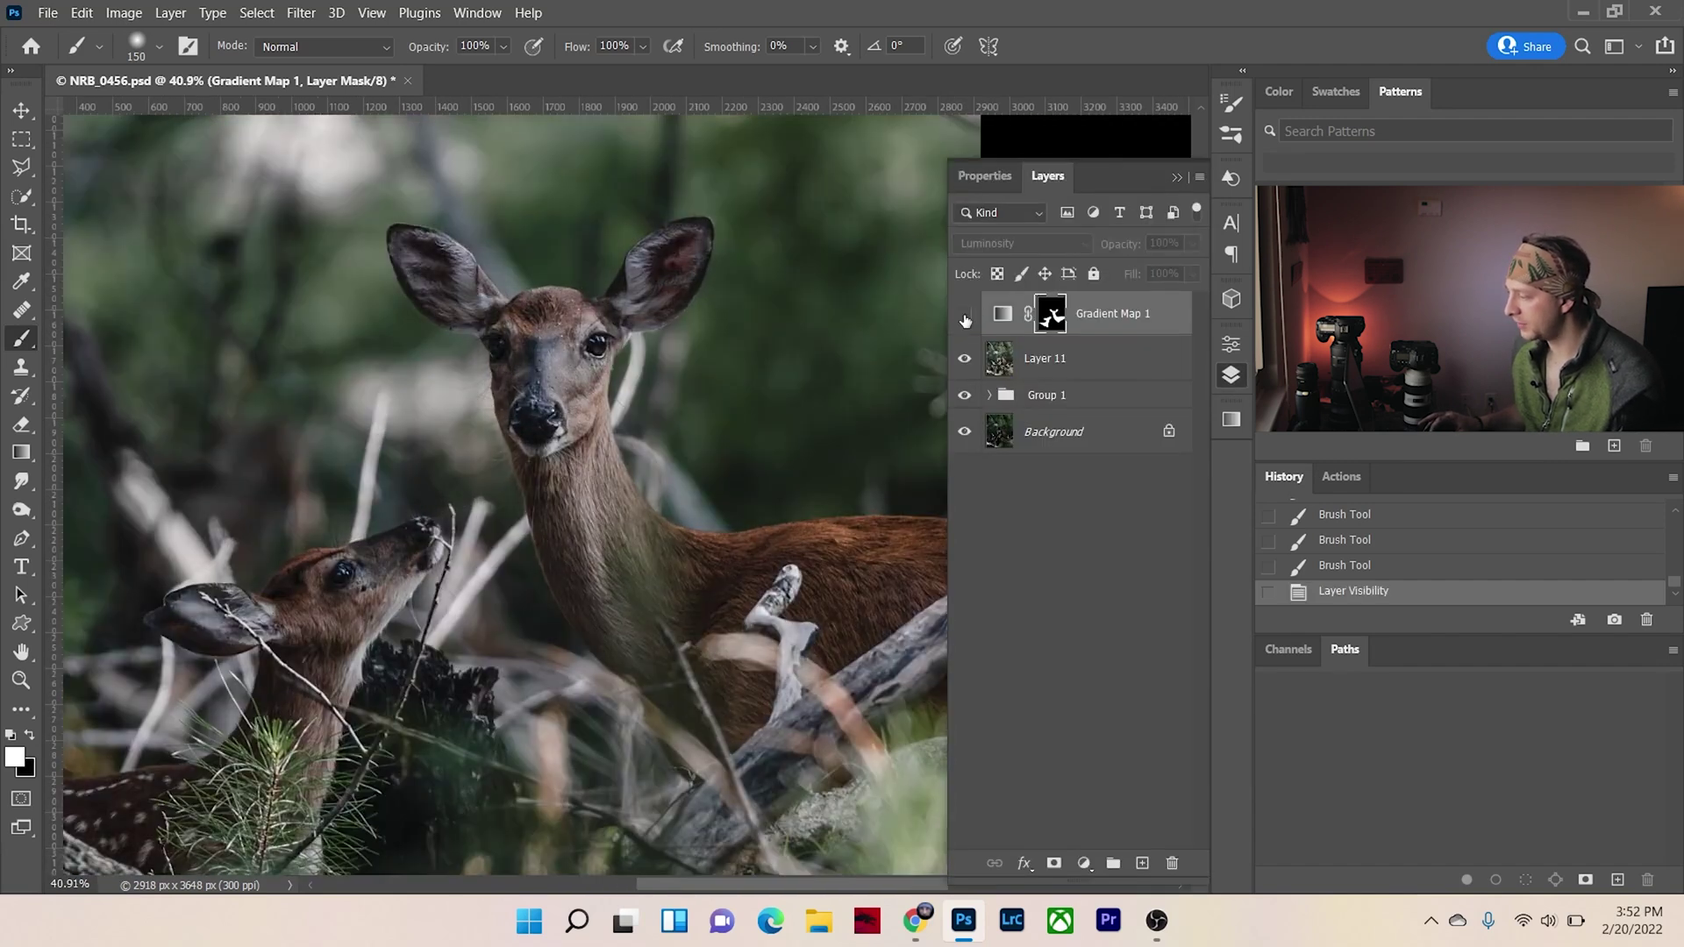
click(965, 315)
double_click(965, 315)
click(965, 315)
click(964, 315)
double_click(965, 315)
drag(755, 379, 807, 313)
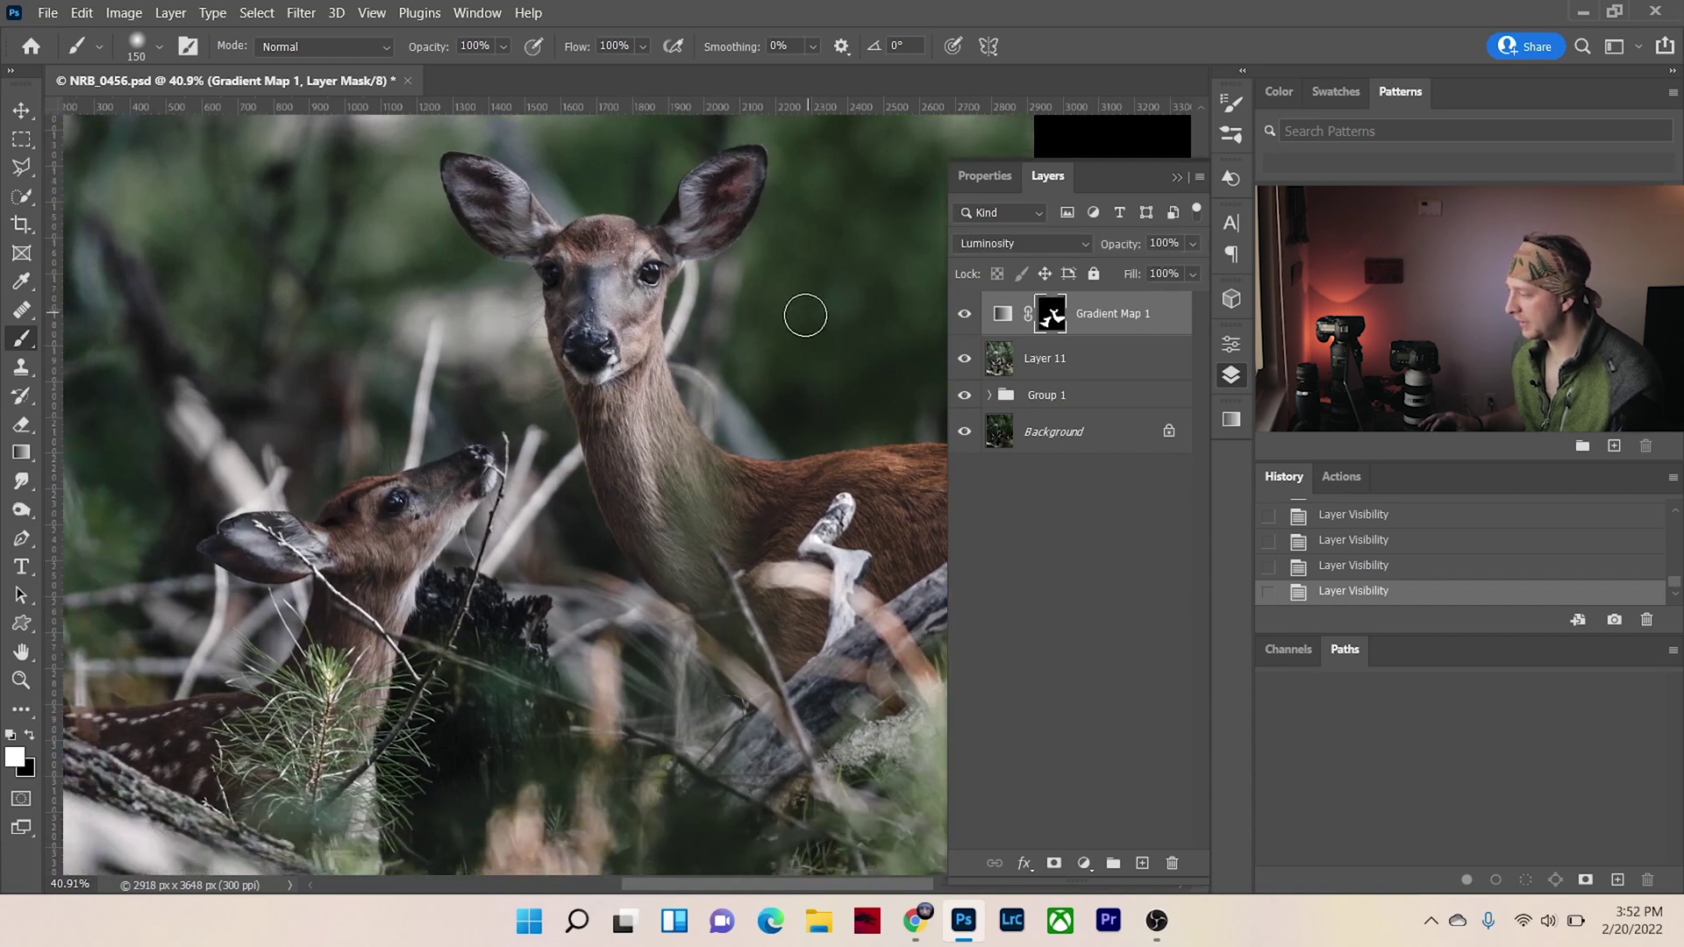
key(ctrl+0)
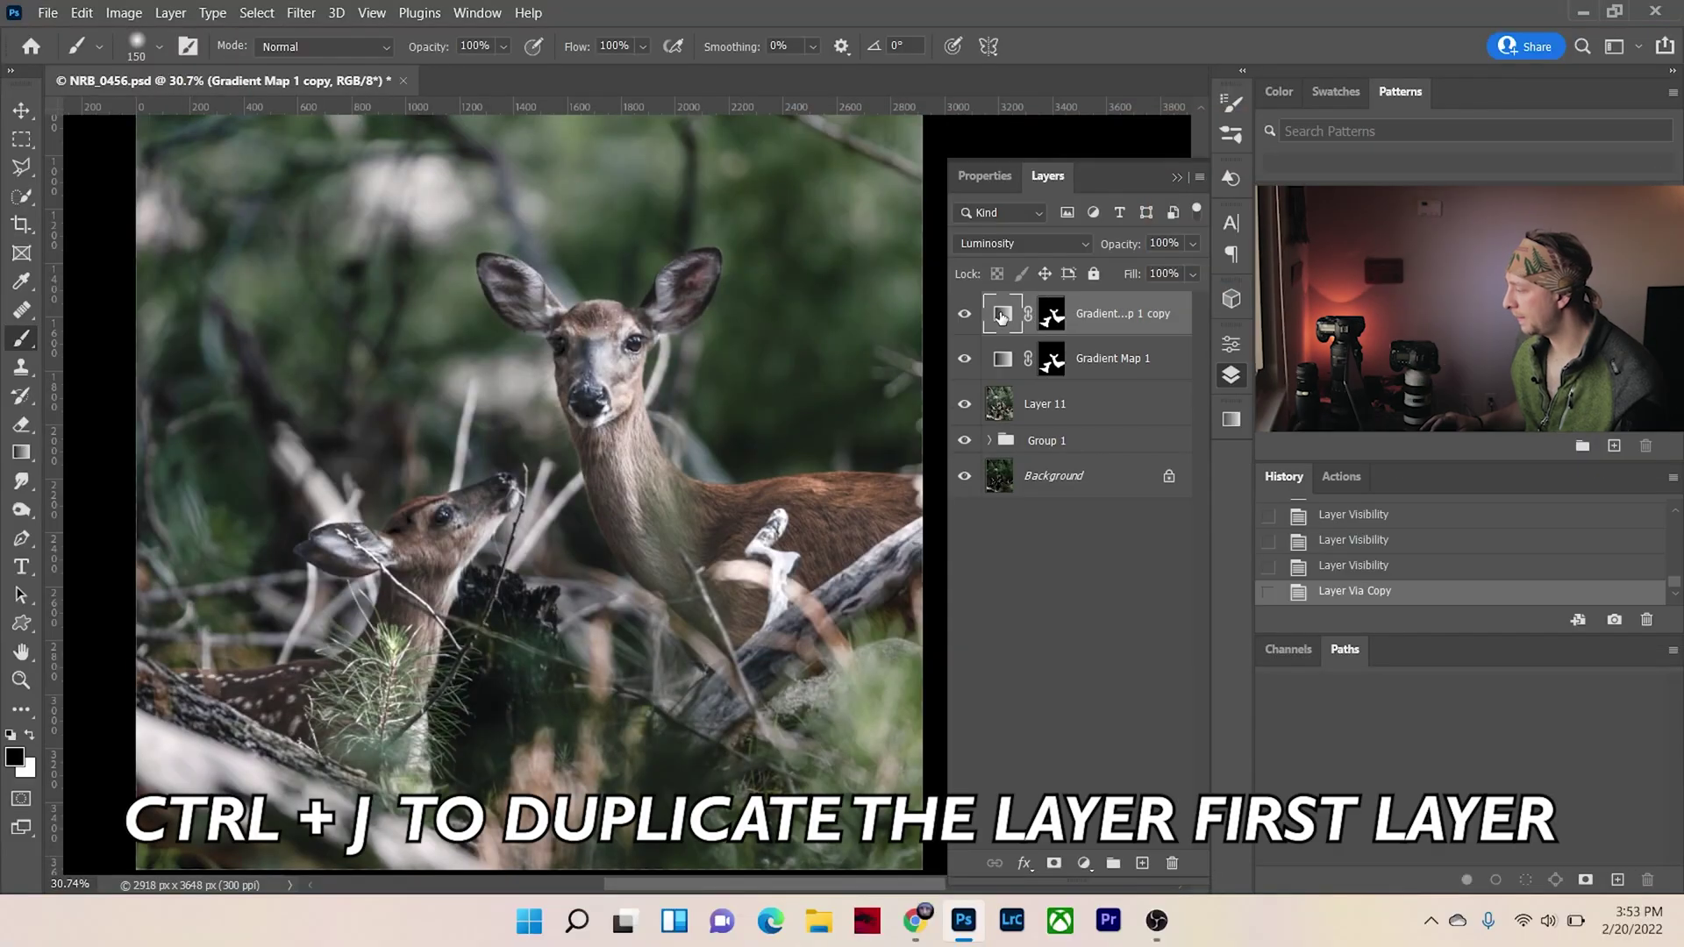
- In the Gradient Map copy's gradient, move the light-grey stop to 65% and a dark stop to 15%, and shift the mid-grey stop towards white
double_click(1000, 317)
click(1050, 254)
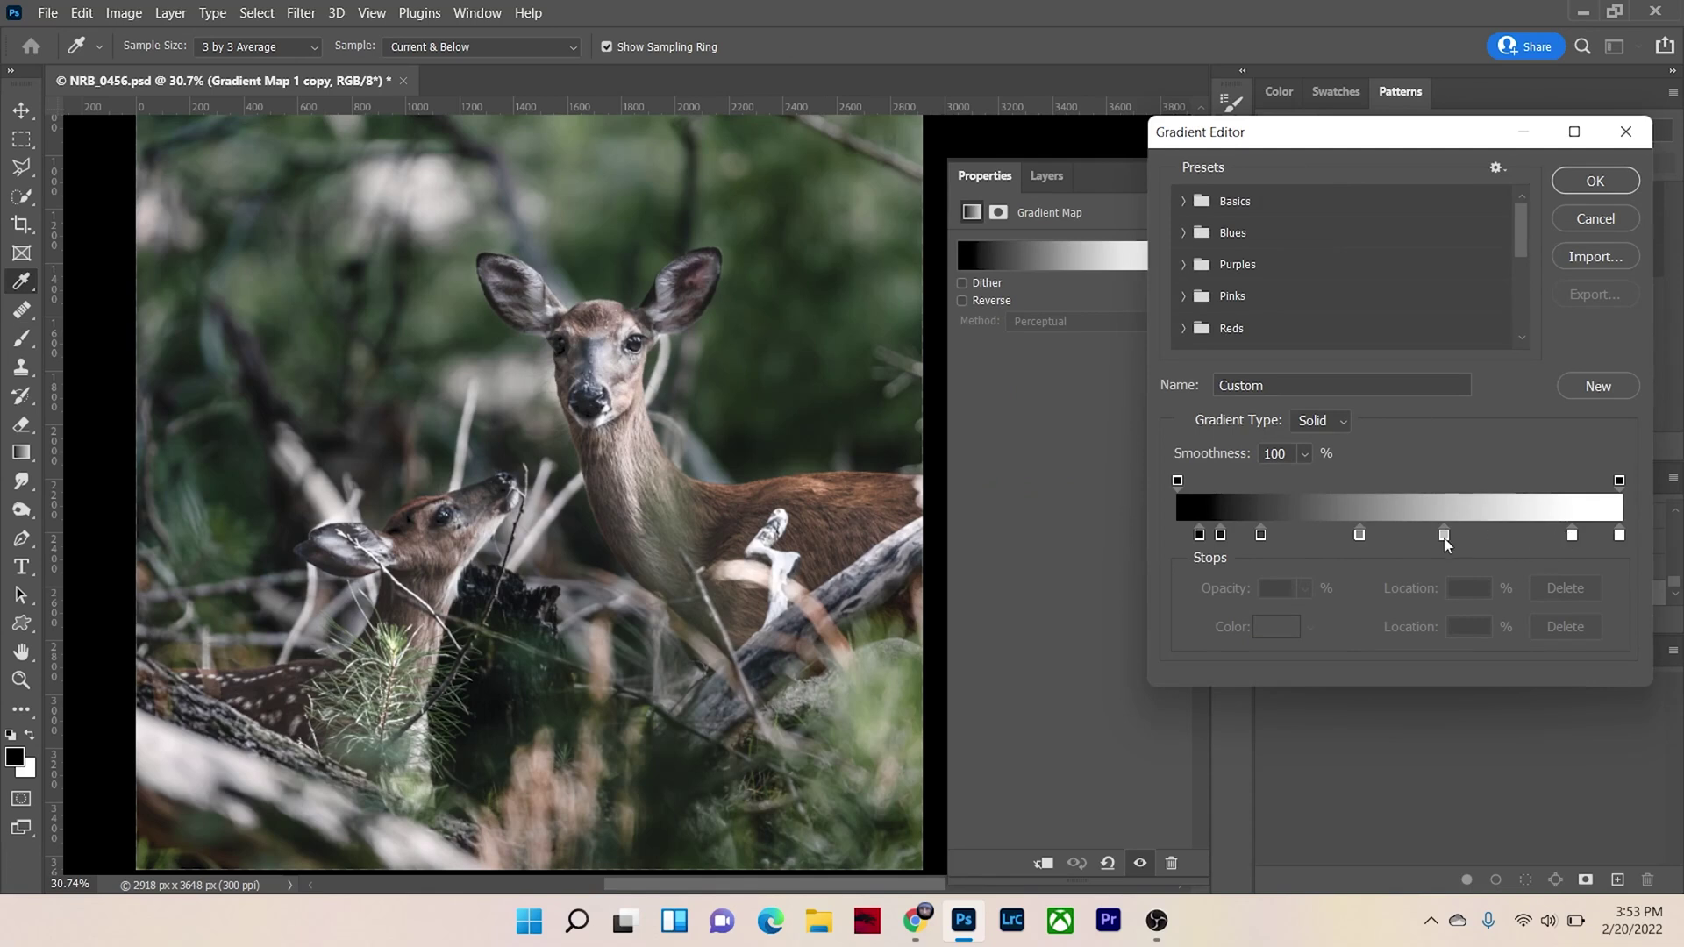
drag(1447, 541, 1472, 544)
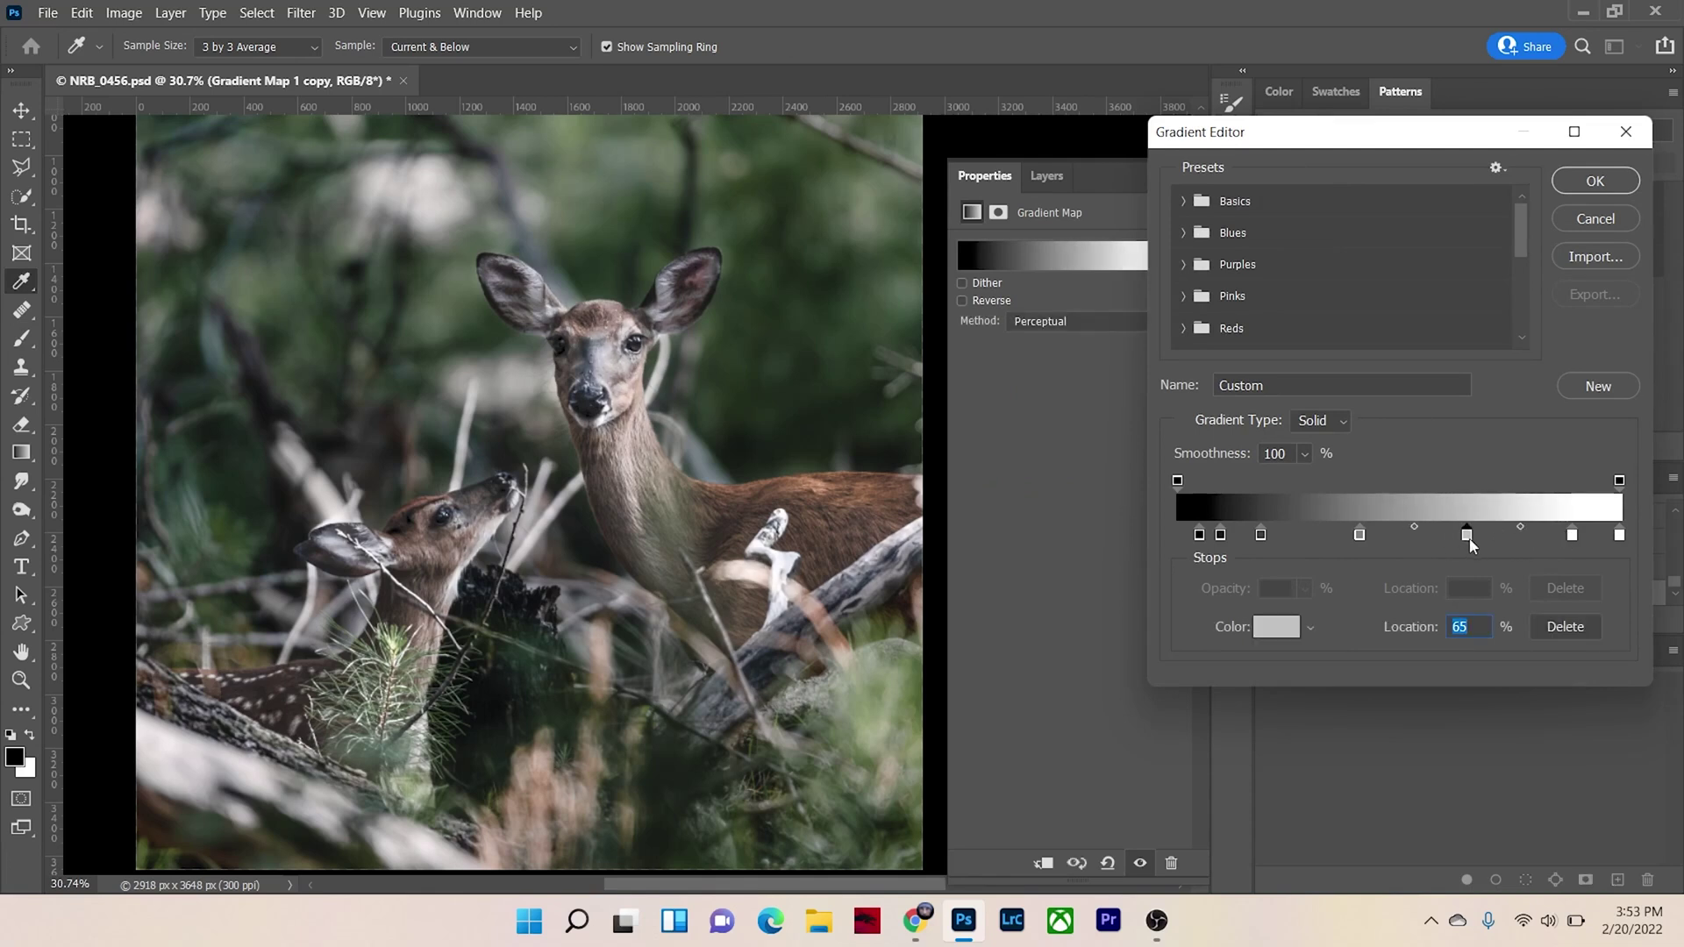
drag(1359, 535, 1413, 544)
mouse_move(1264, 541)
mouse_down()
mouse_move(1280, 540)
mouse_move(1245, 539)
mouse_up()
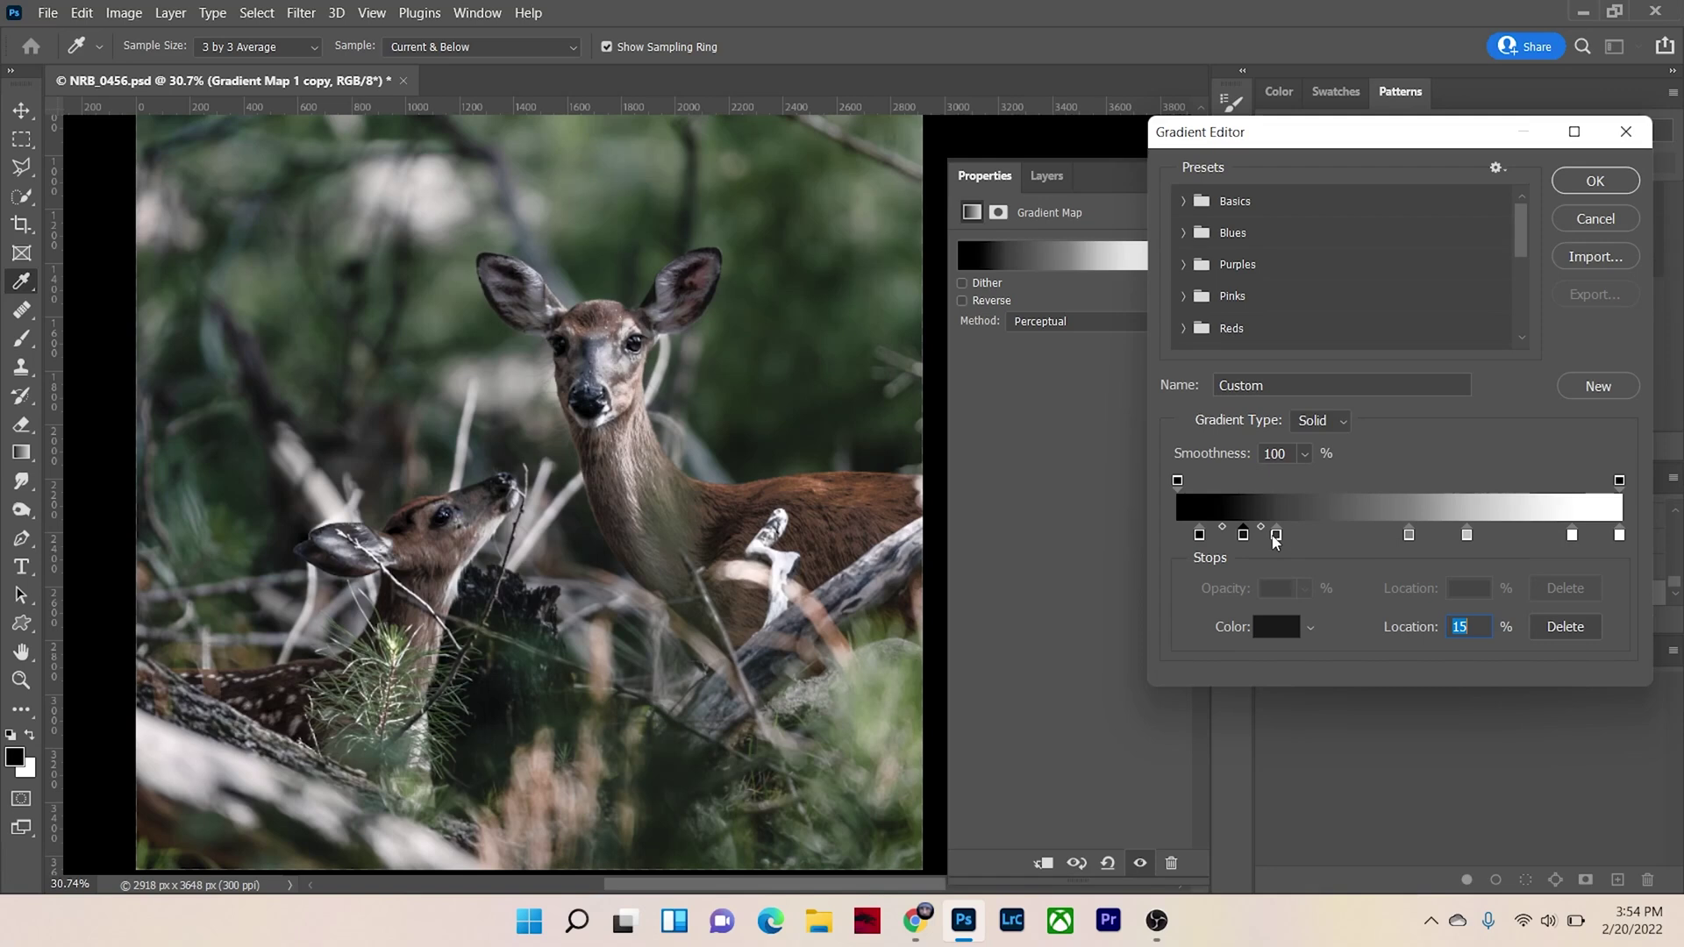
click(1235, 535)
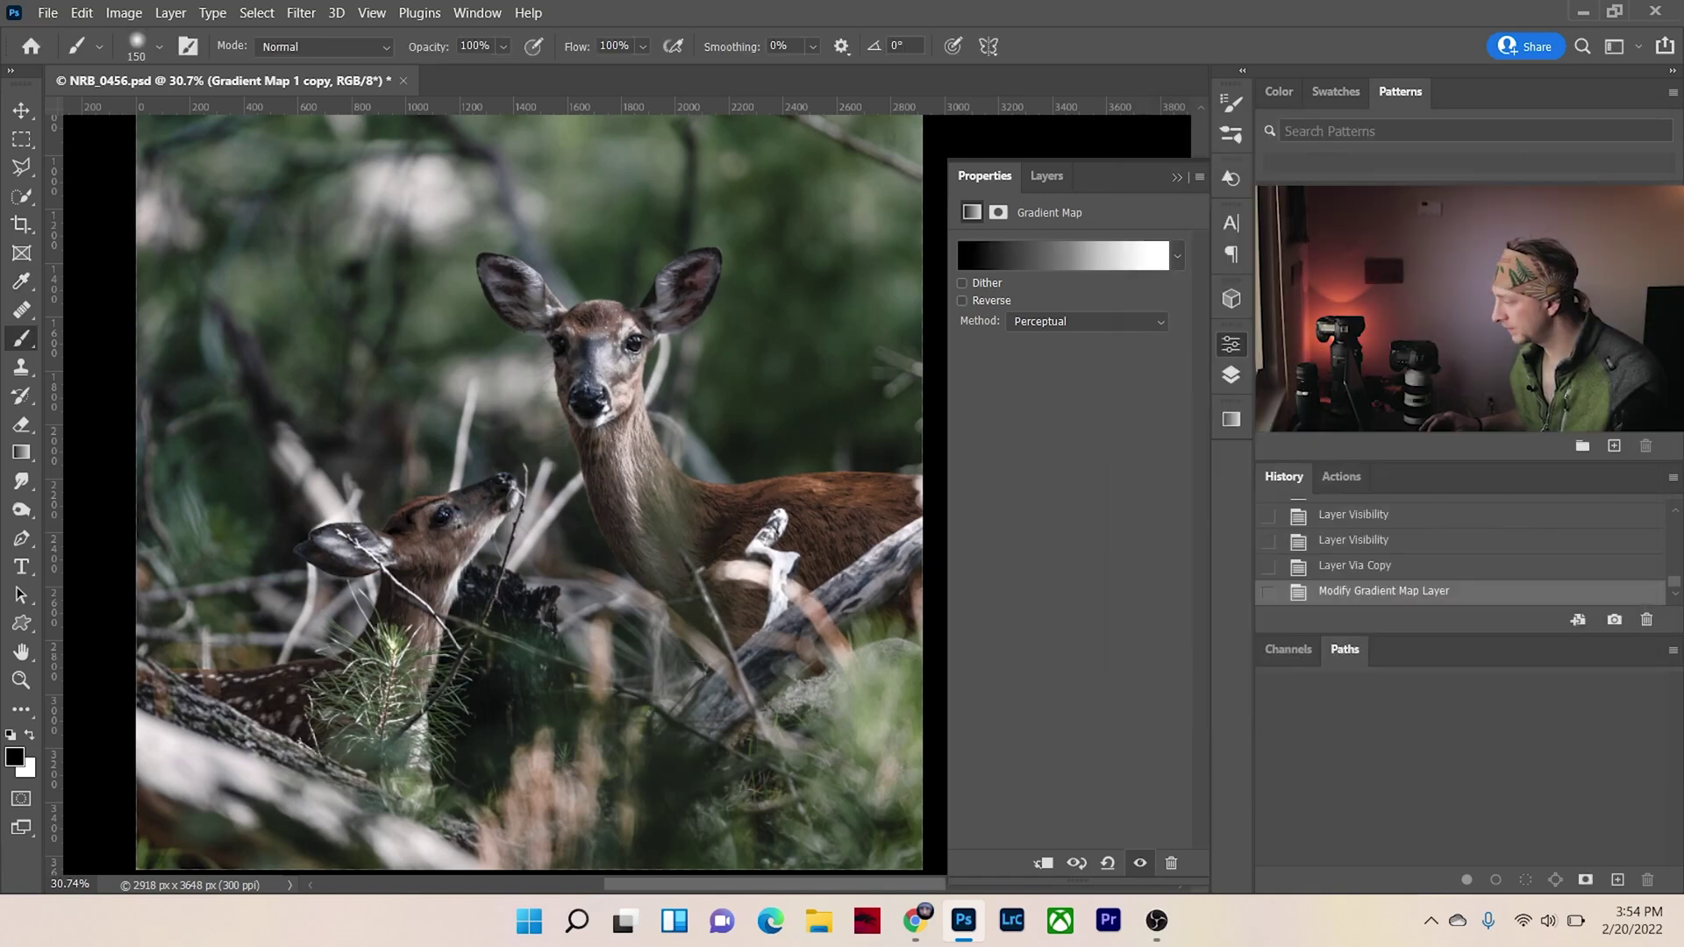
- Toggle the Gradient Map copy's visibility repeatedly to compare its effect on the whole photo and close up on the adult deer's face
click(1046, 175)
click(965, 314)
click(965, 314)
click(965, 314)
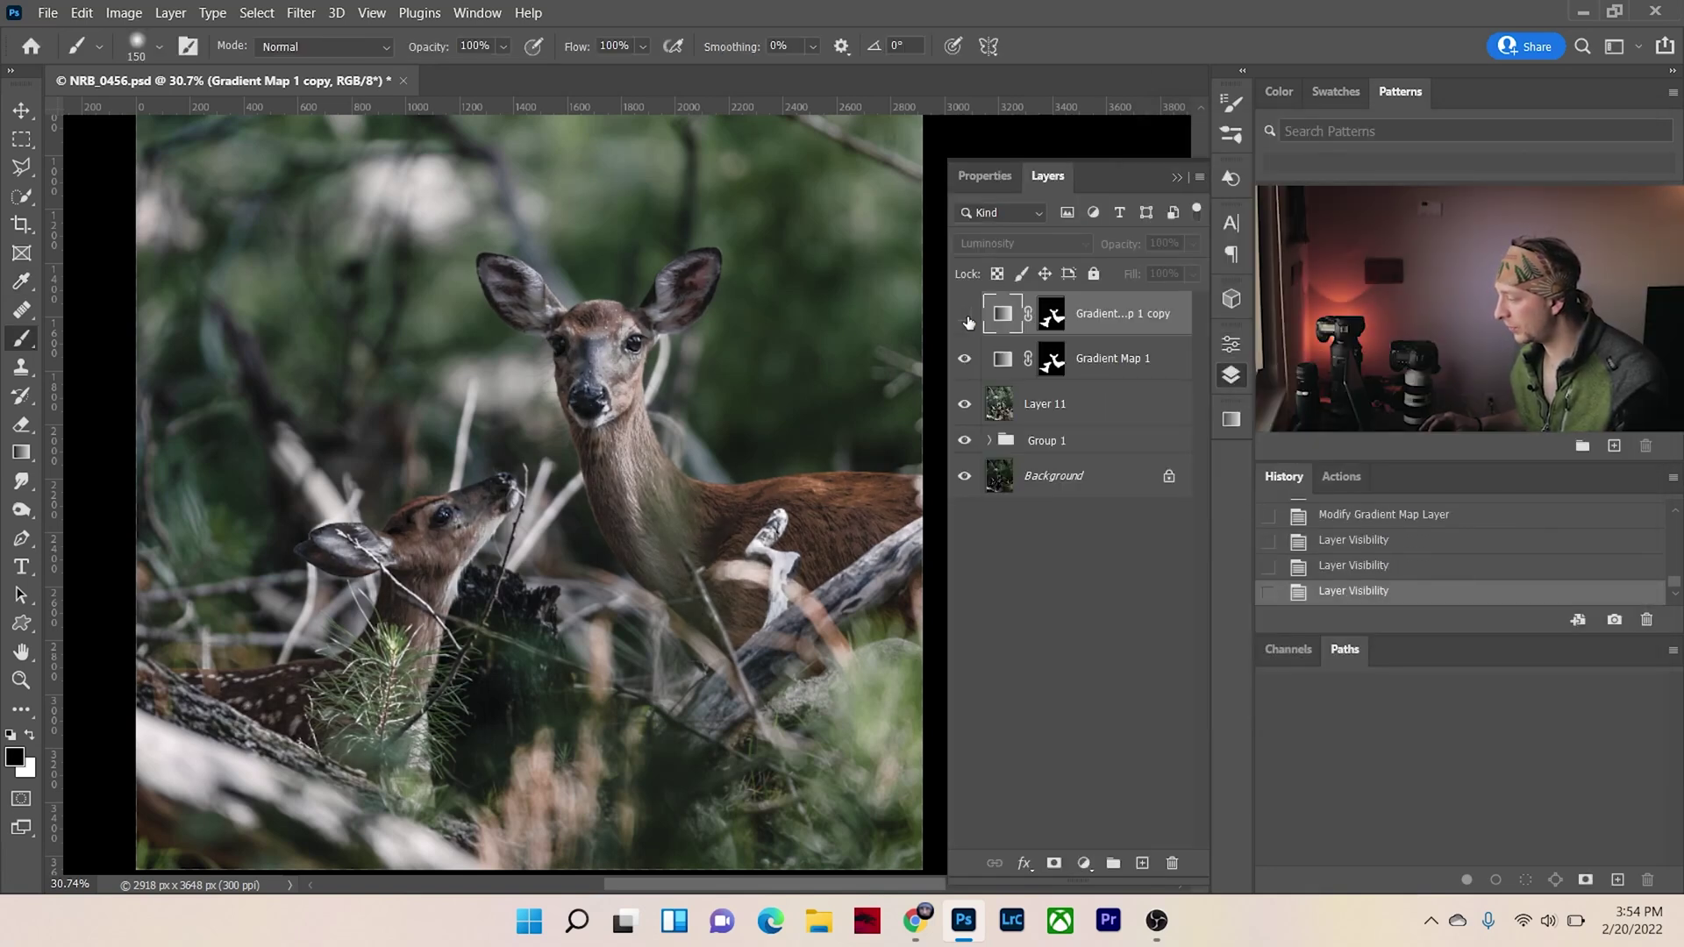
click(965, 314)
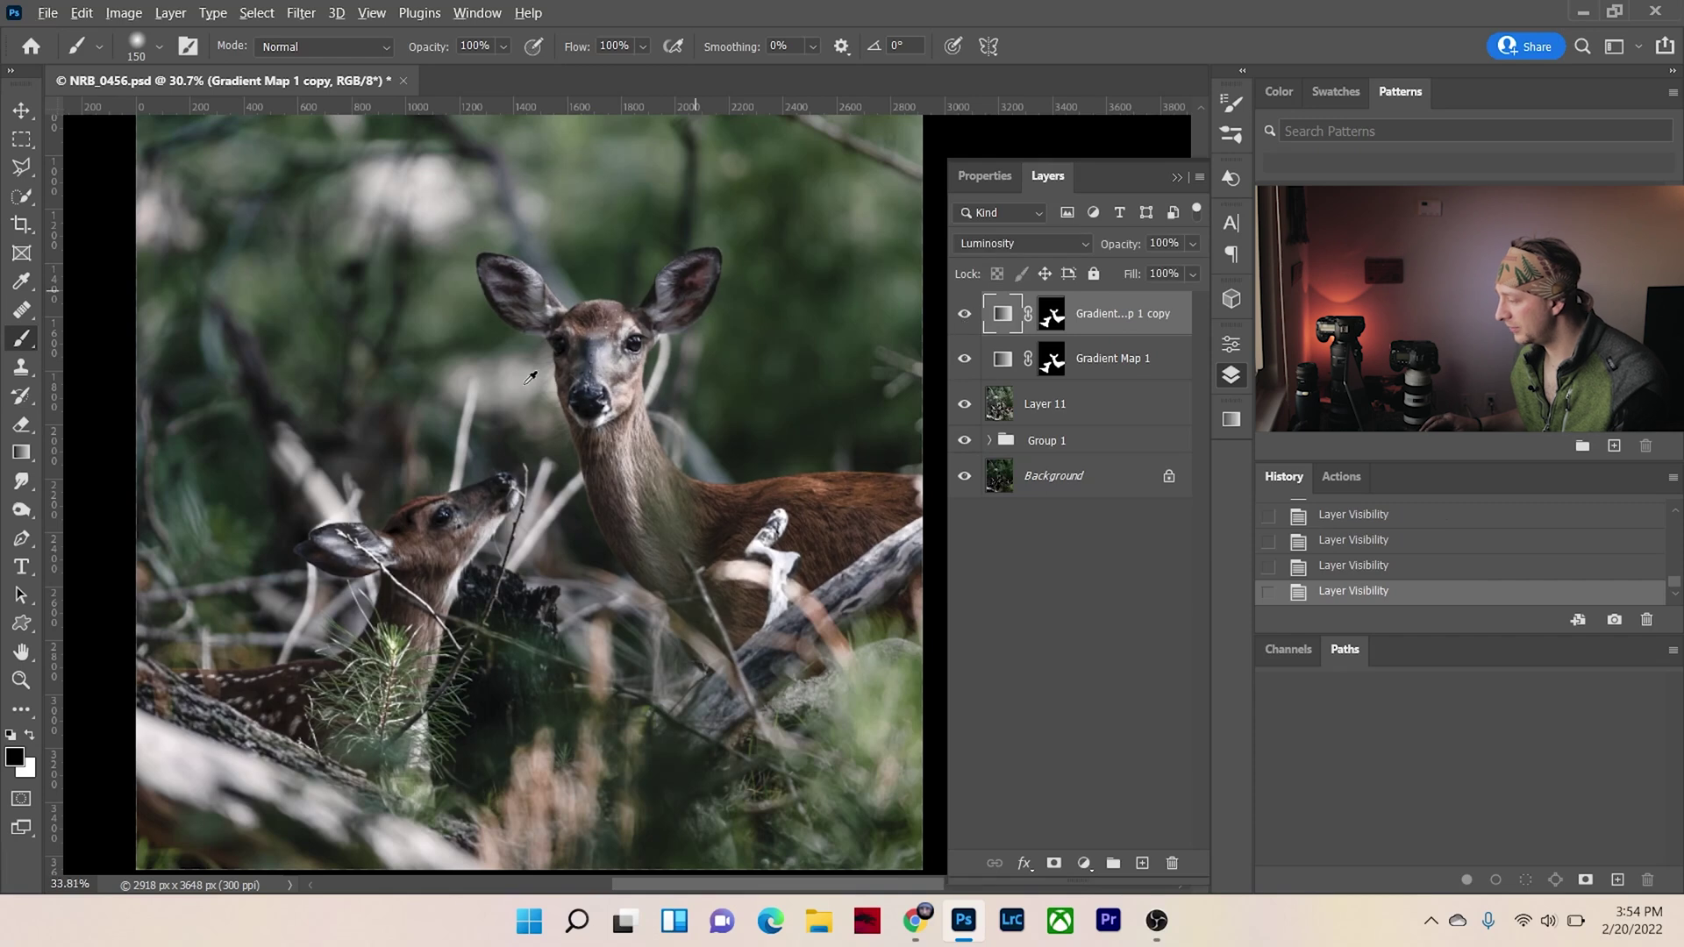
scroll(675, 372, up, 3)
scroll(675, 372, up, 2)
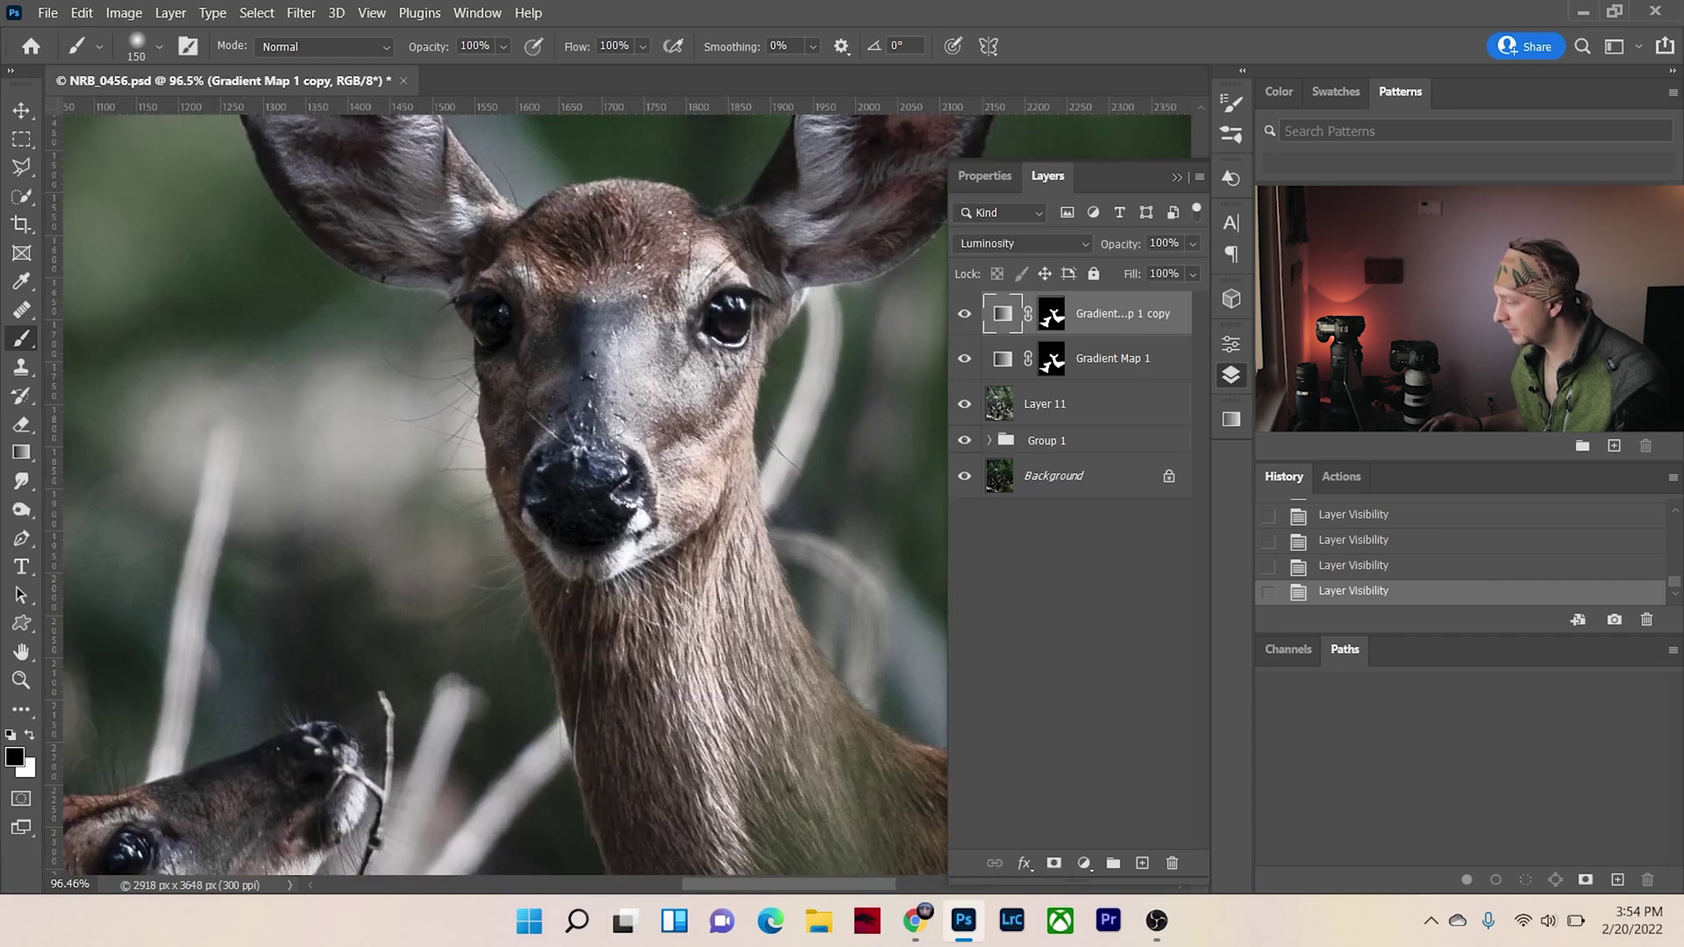
click(965, 314)
click(965, 314)
click(966, 316)
click(965, 314)
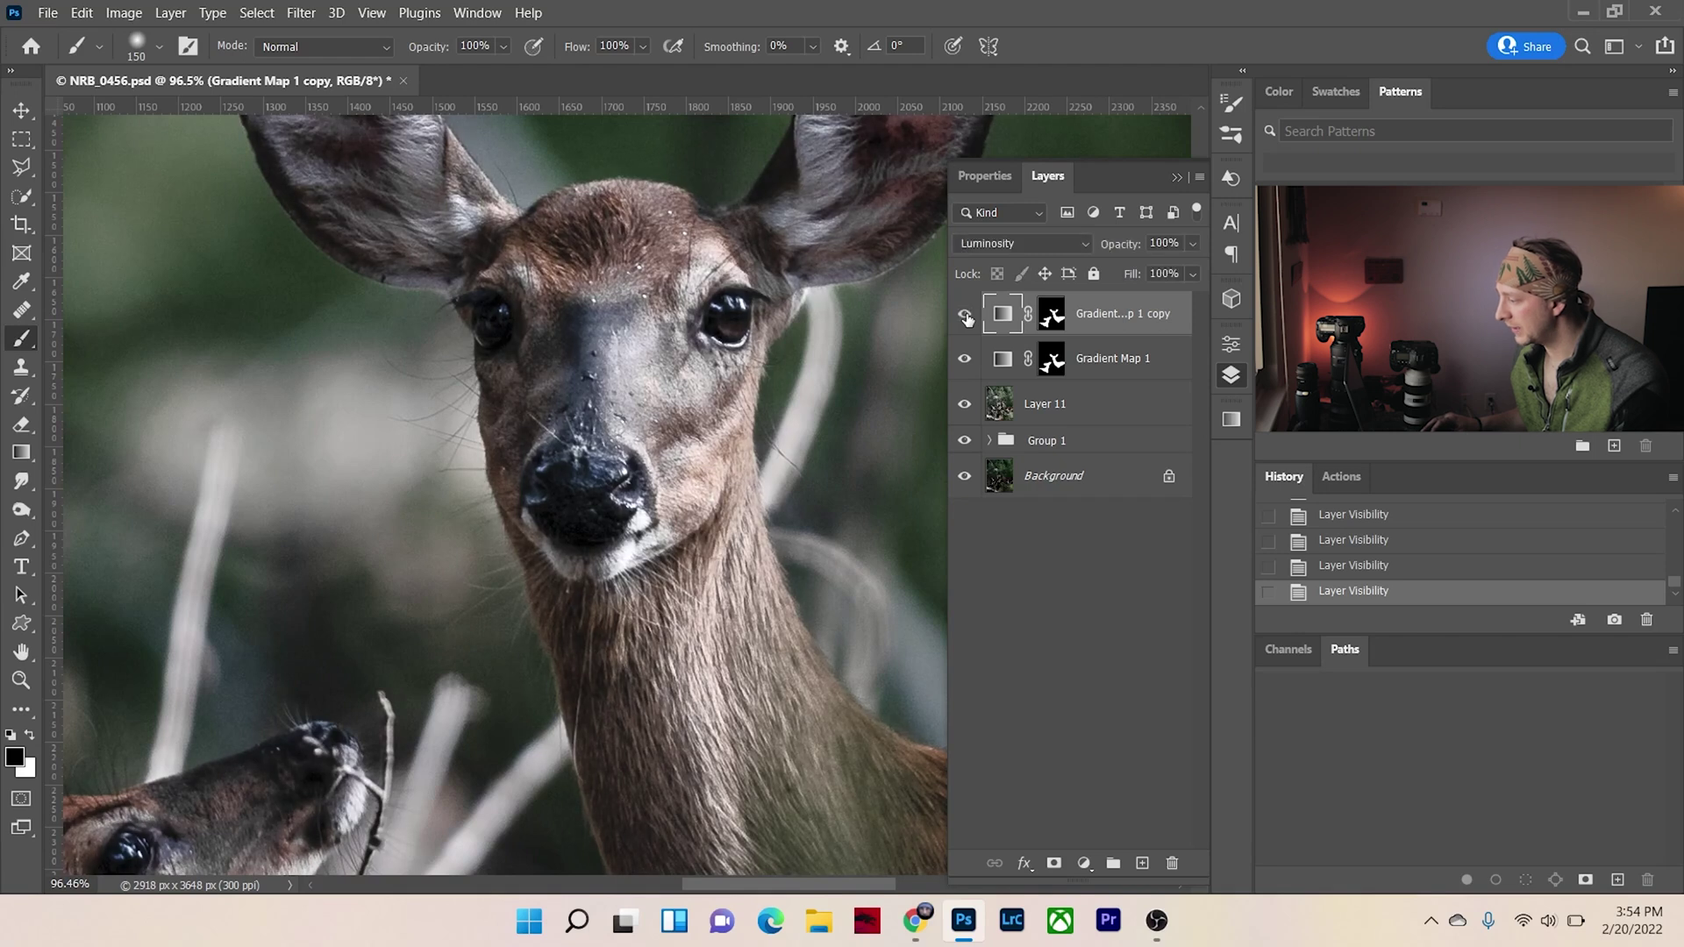
- Compare the adult deer's ears with the Gradient Map copy shown and hidden
drag(481, 234, 389, 486)
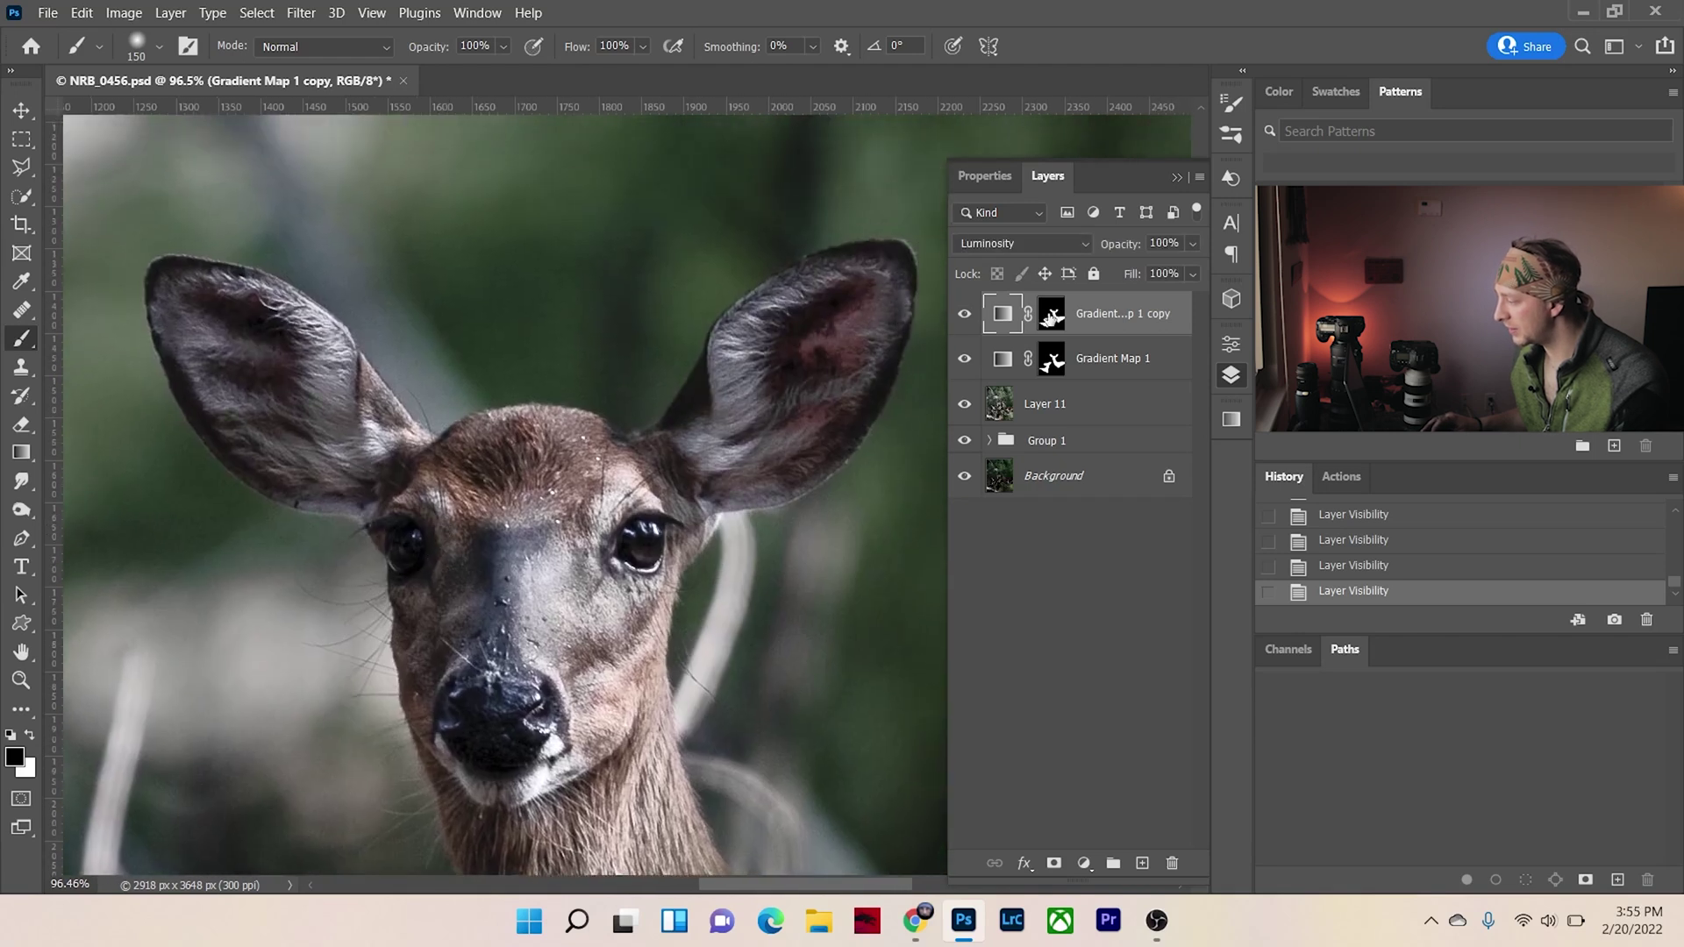
click(967, 314)
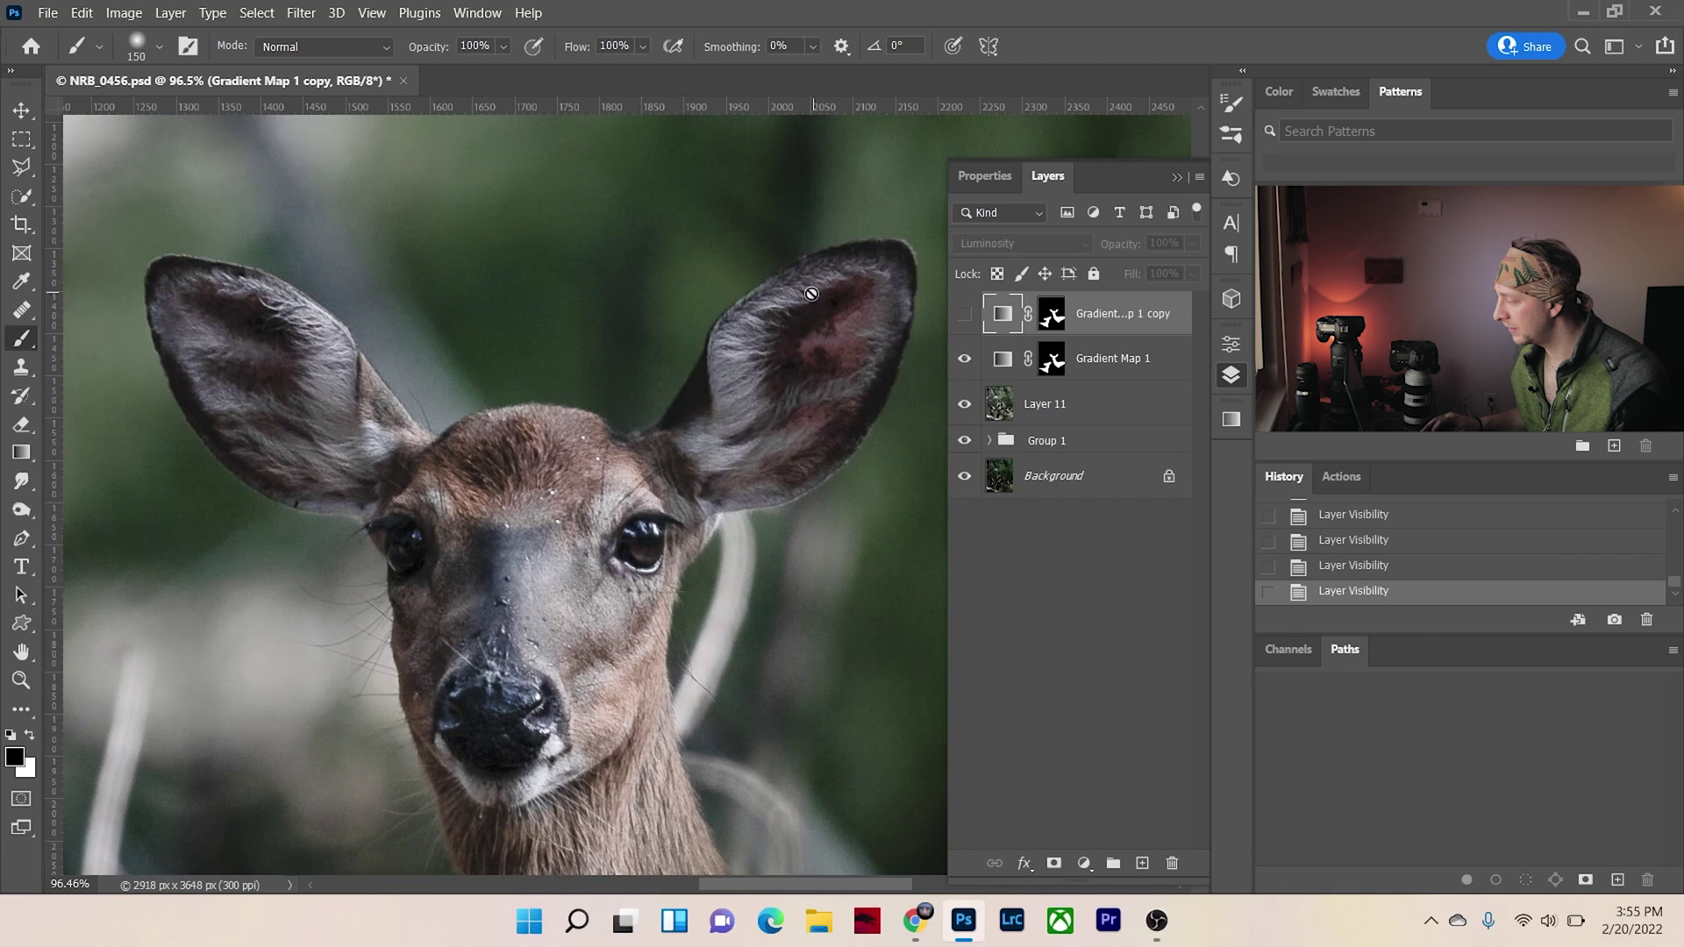
click(967, 314)
click(966, 314)
click(967, 314)
scroll(674, 534, down, 3)
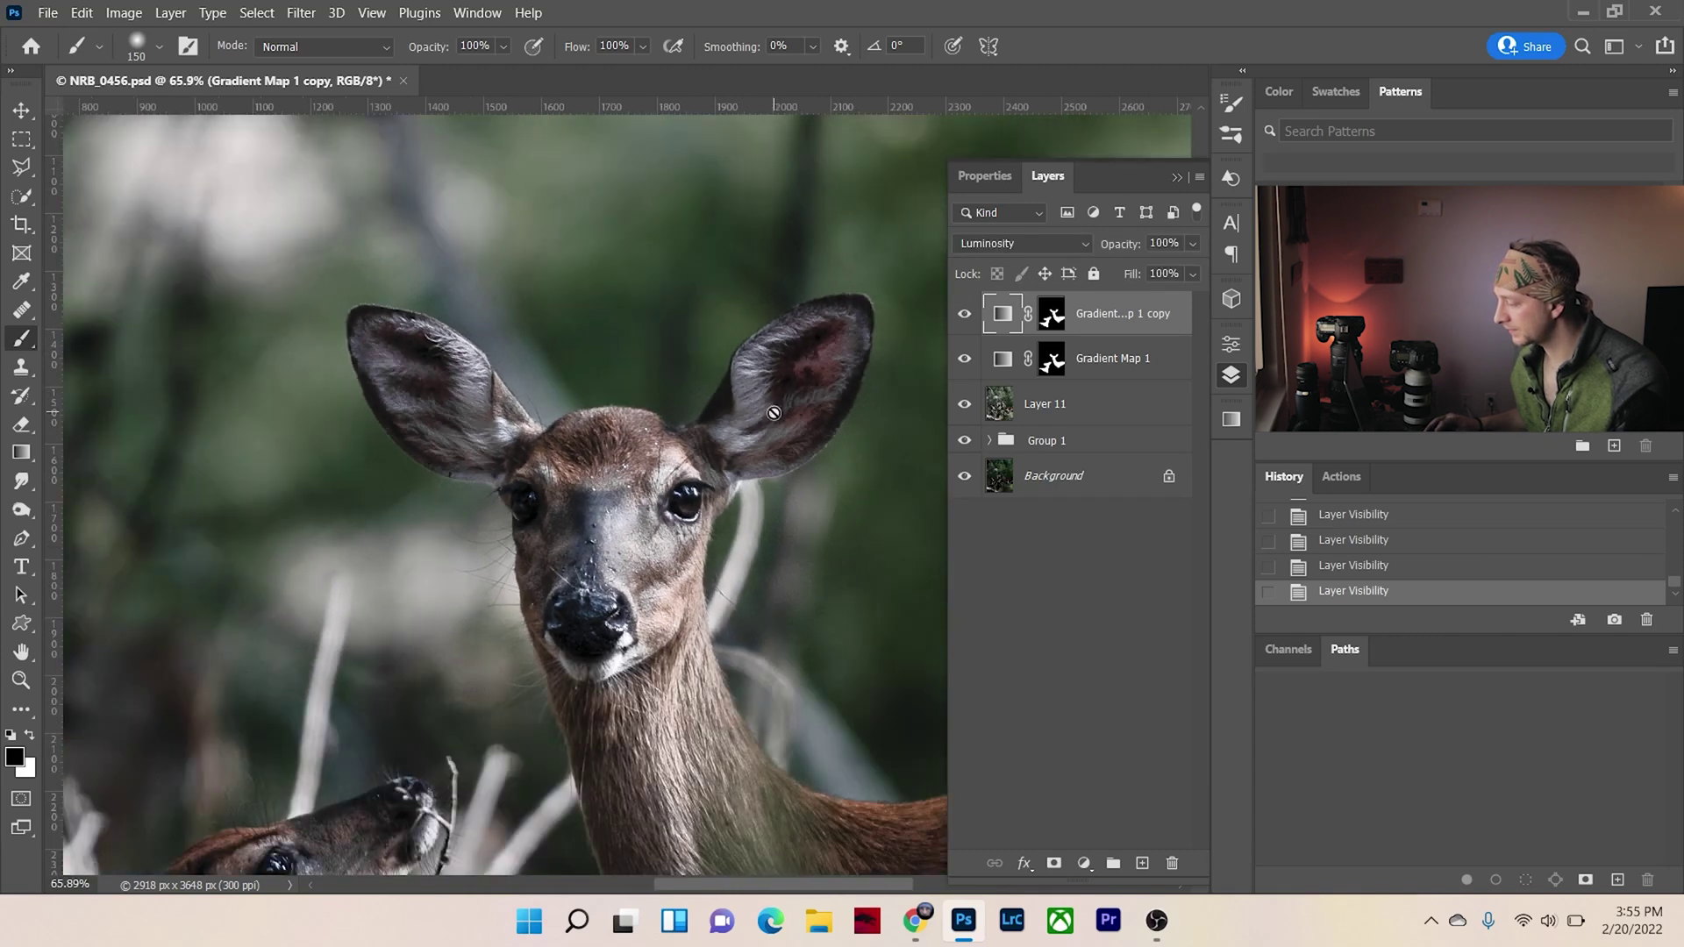
- Compare the adult deer's body and the fawn with the Gradient Map copy shown and hidden, and view the whole photo
drag(675, 534, 538, 301)
drag(764, 637, 548, 506)
click(965, 314)
click(965, 313)
drag(708, 482, 930, 176)
click(965, 314)
click(965, 314)
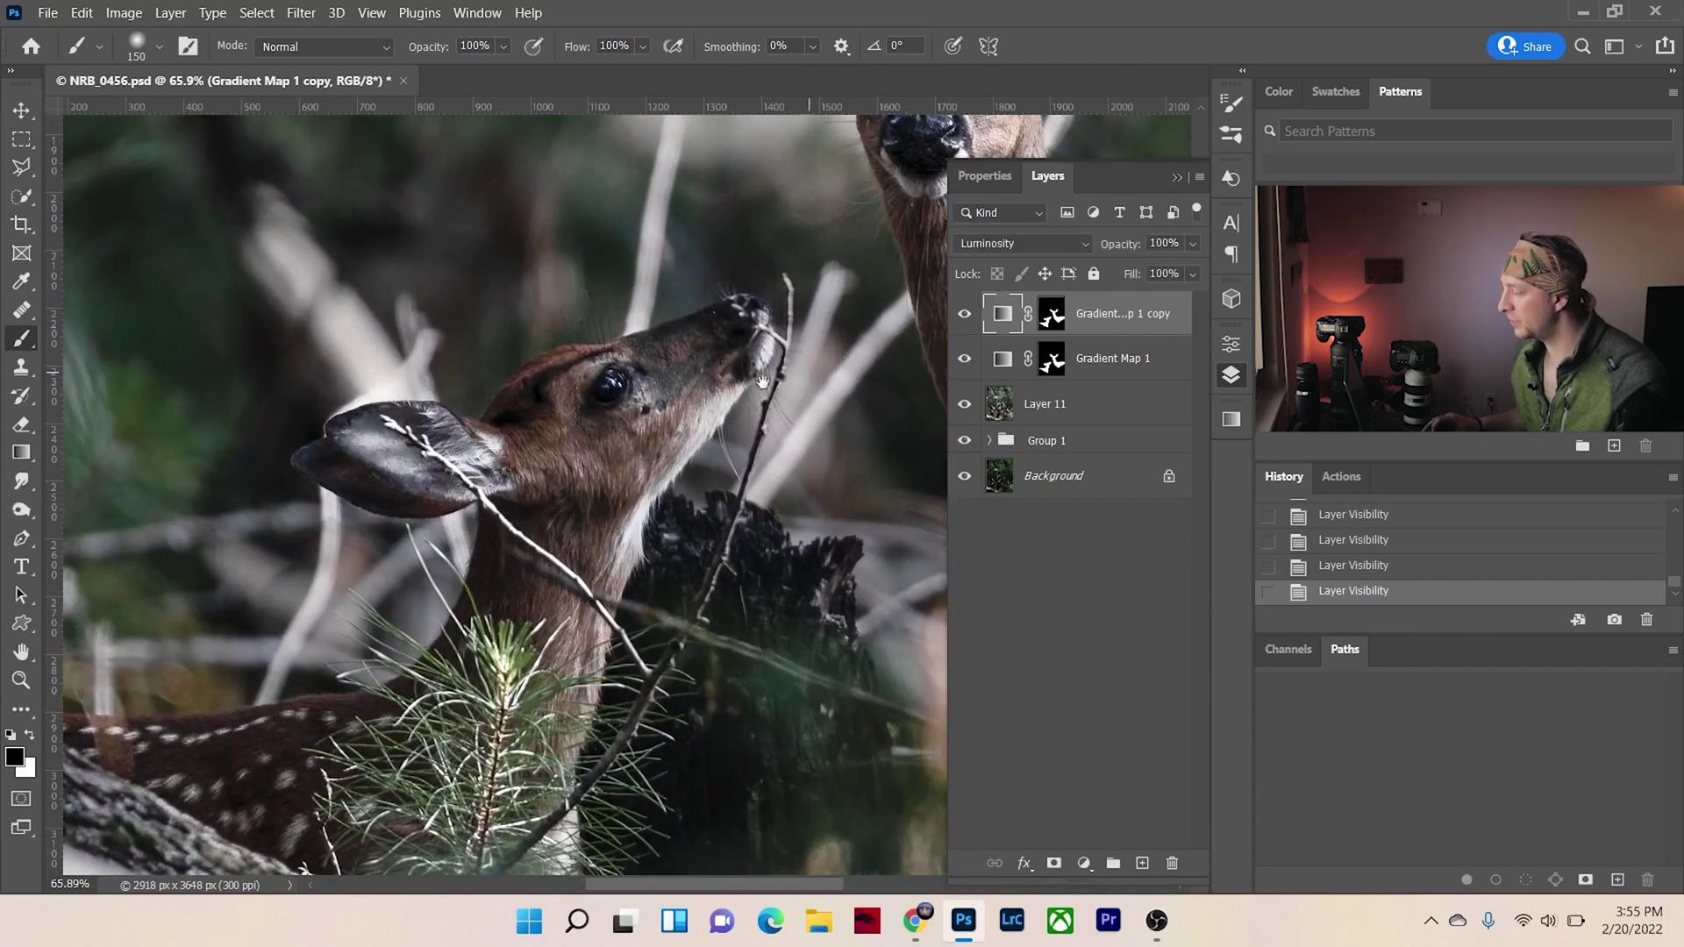
scroll(676, 427, down, 5)
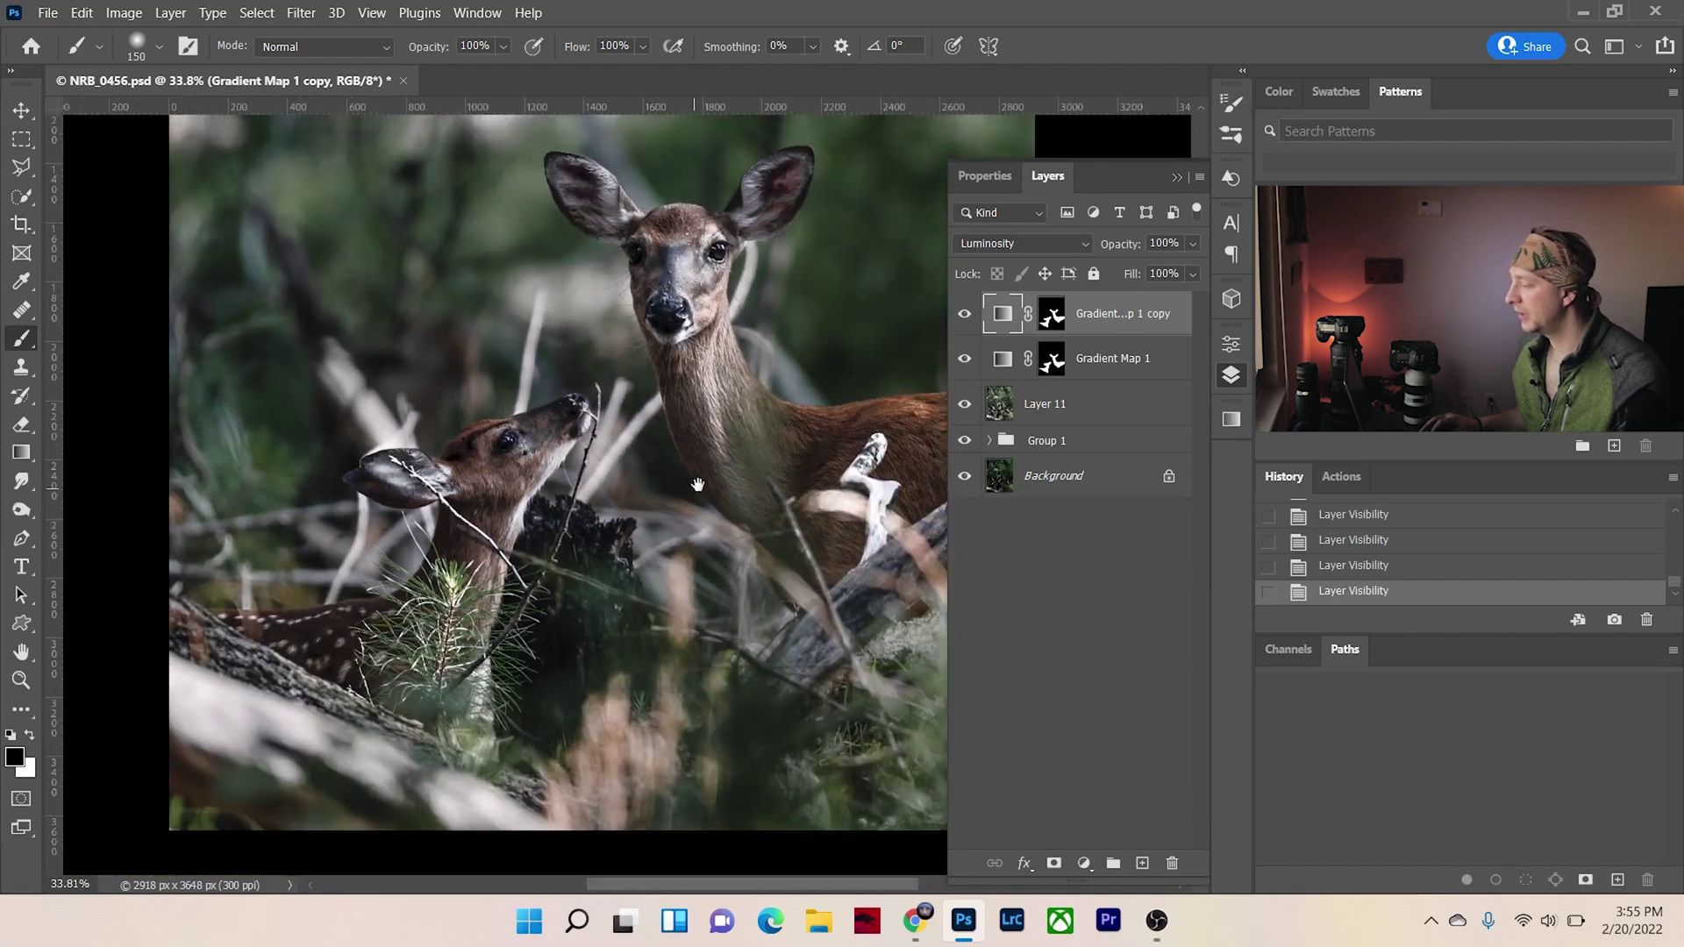
drag(676, 428, 613, 524)
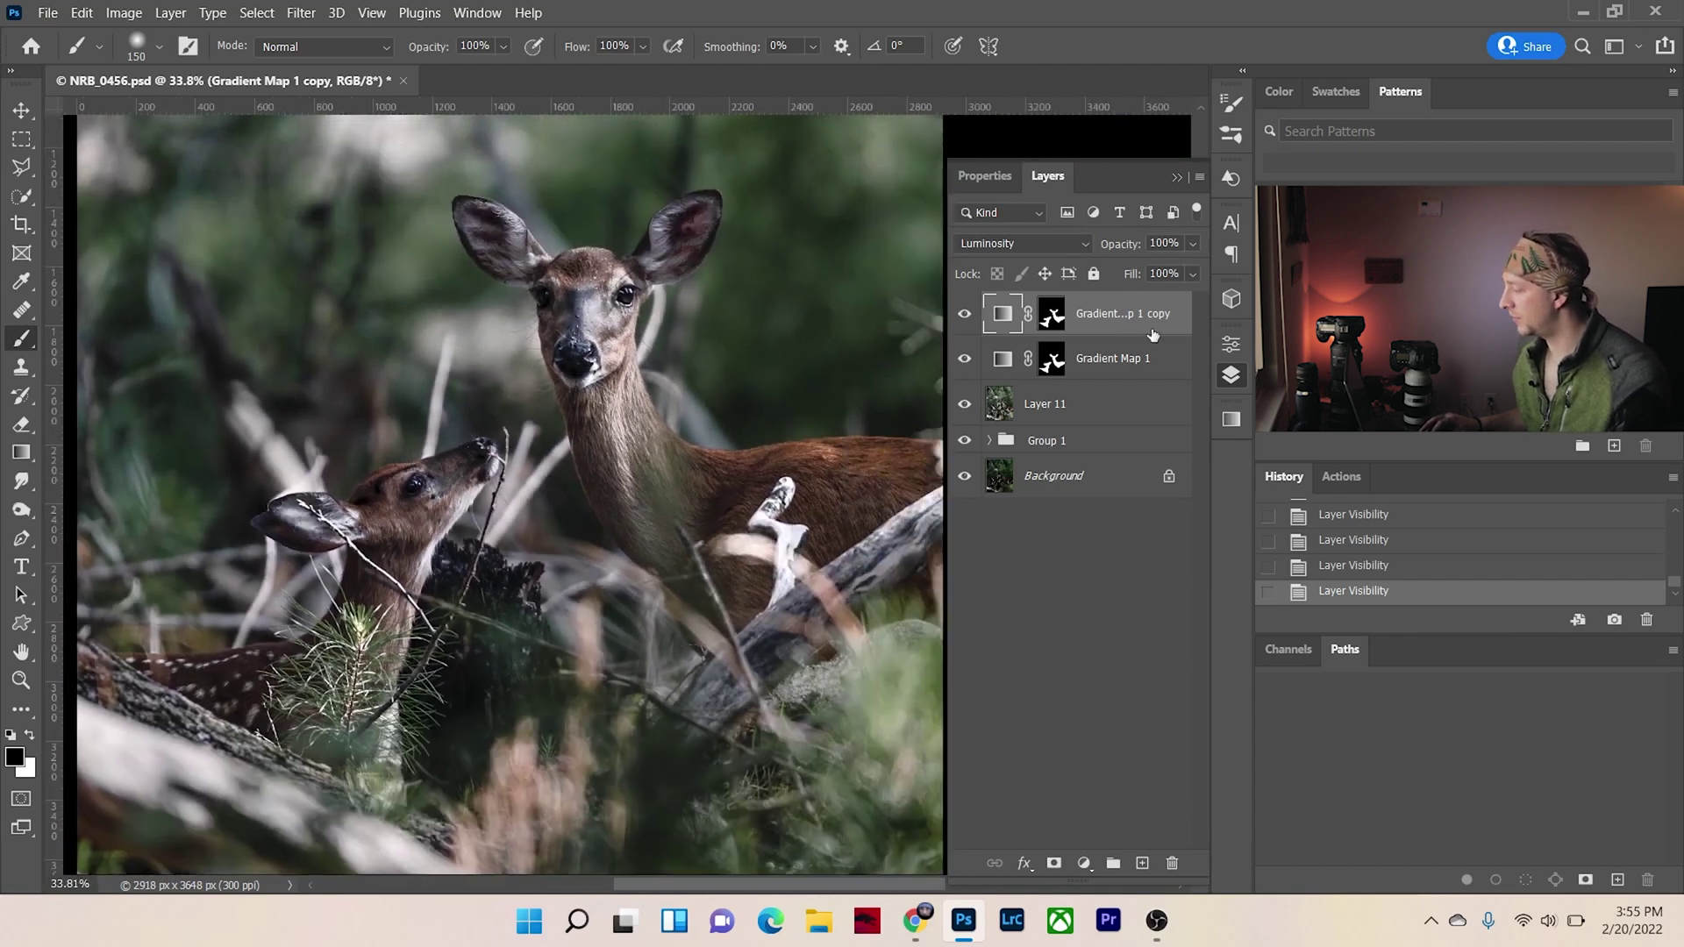
- Try several opacities on the original Gradient Map 1 layer, hiding the copy for comparison, and set it to 65%
click(1143, 367)
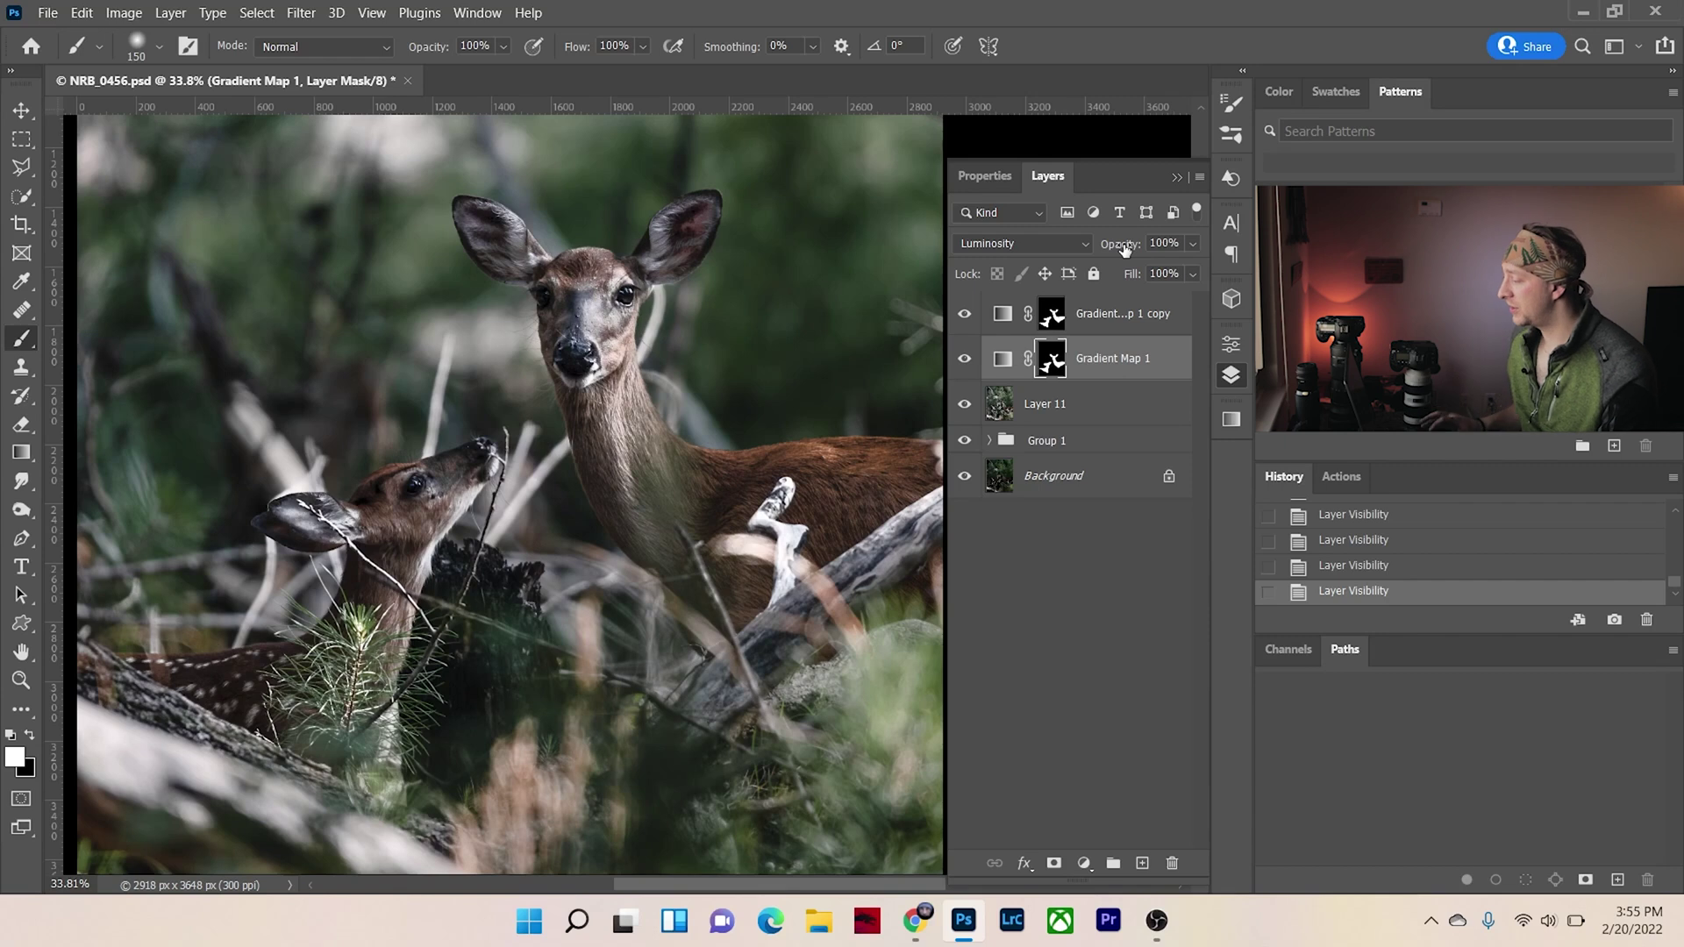
drag(1124, 250, 1078, 235)
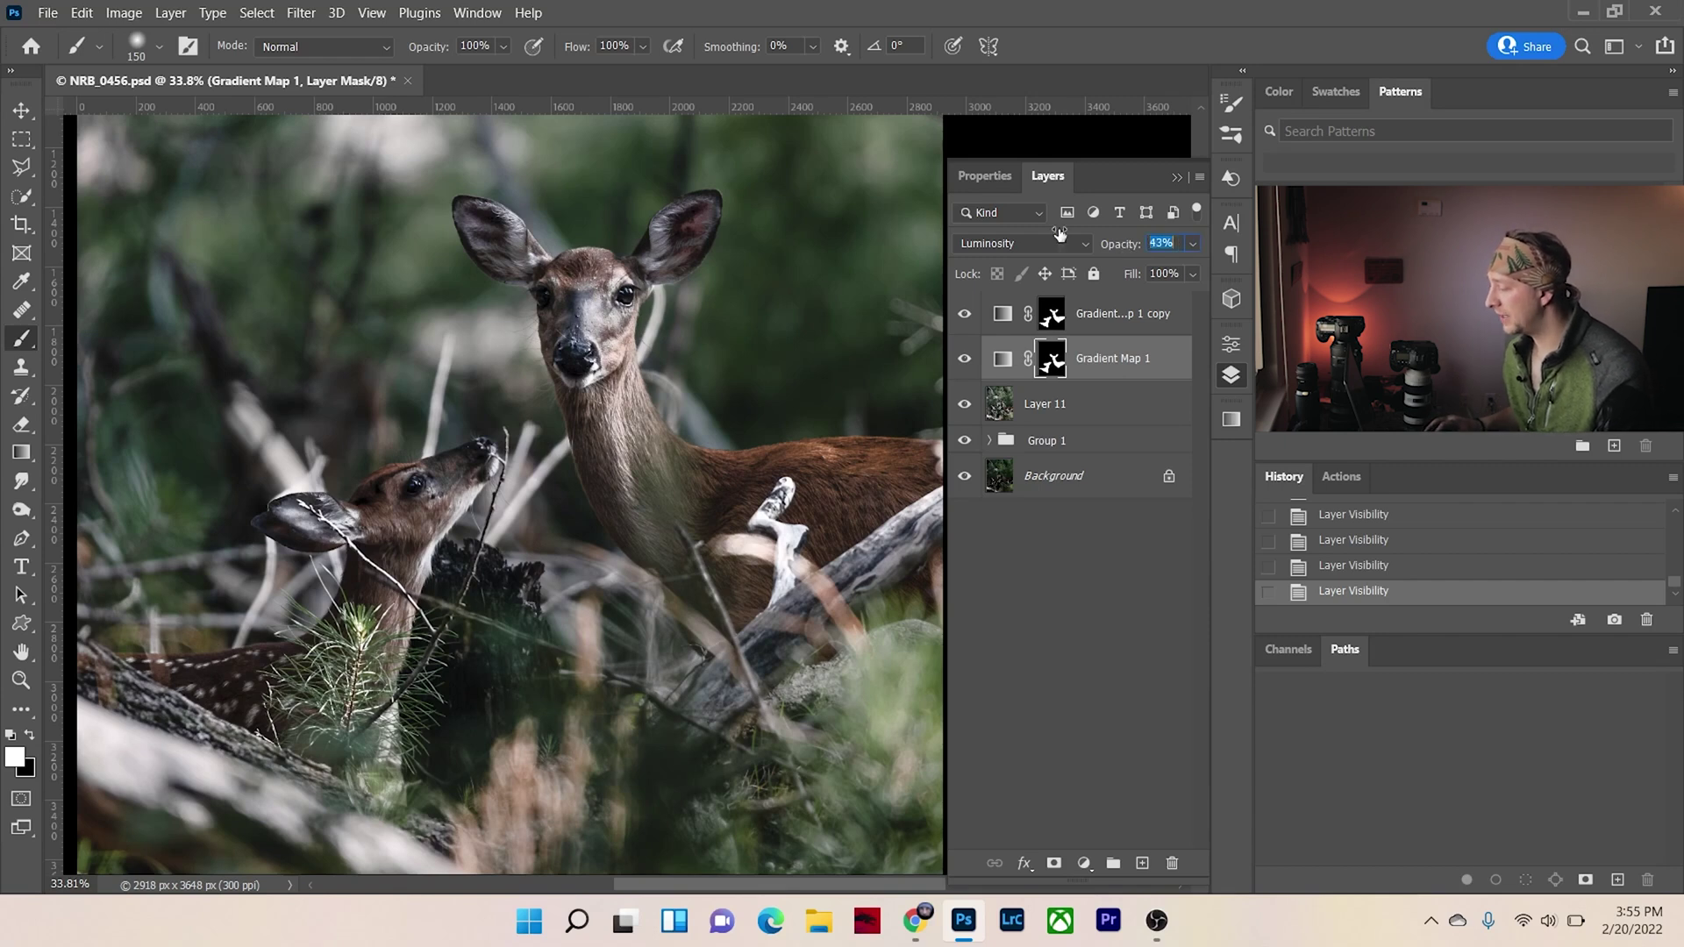
drag(931, 235, 928, 235)
click(964, 313)
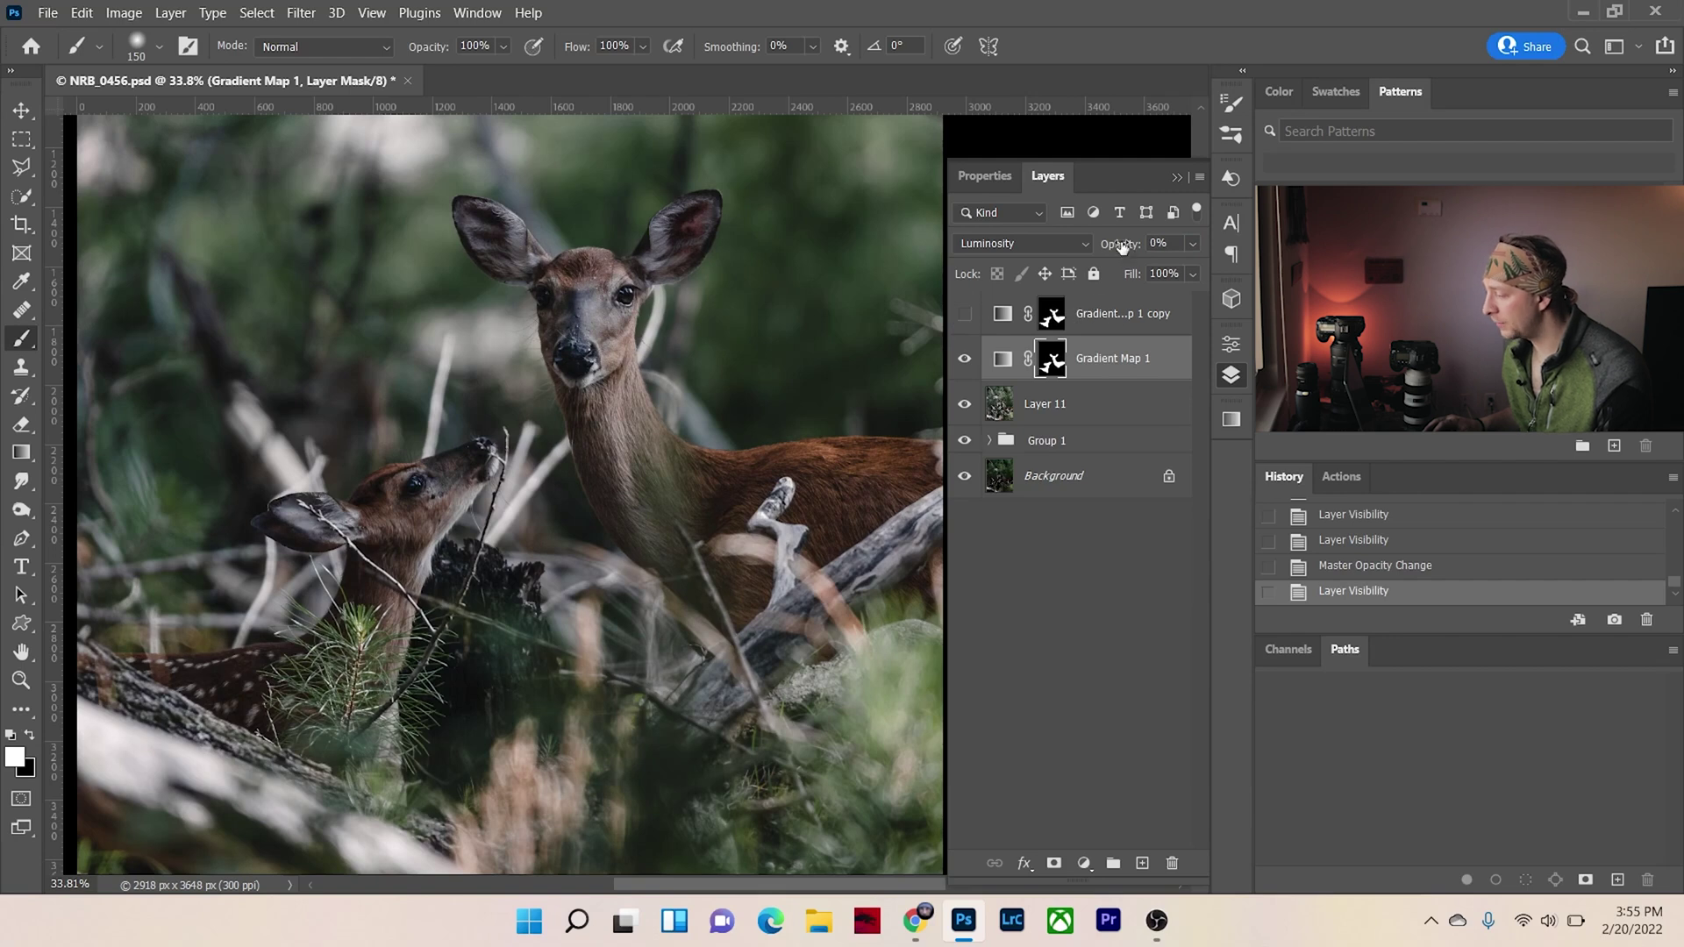
drag(1138, 245, 1131, 252)
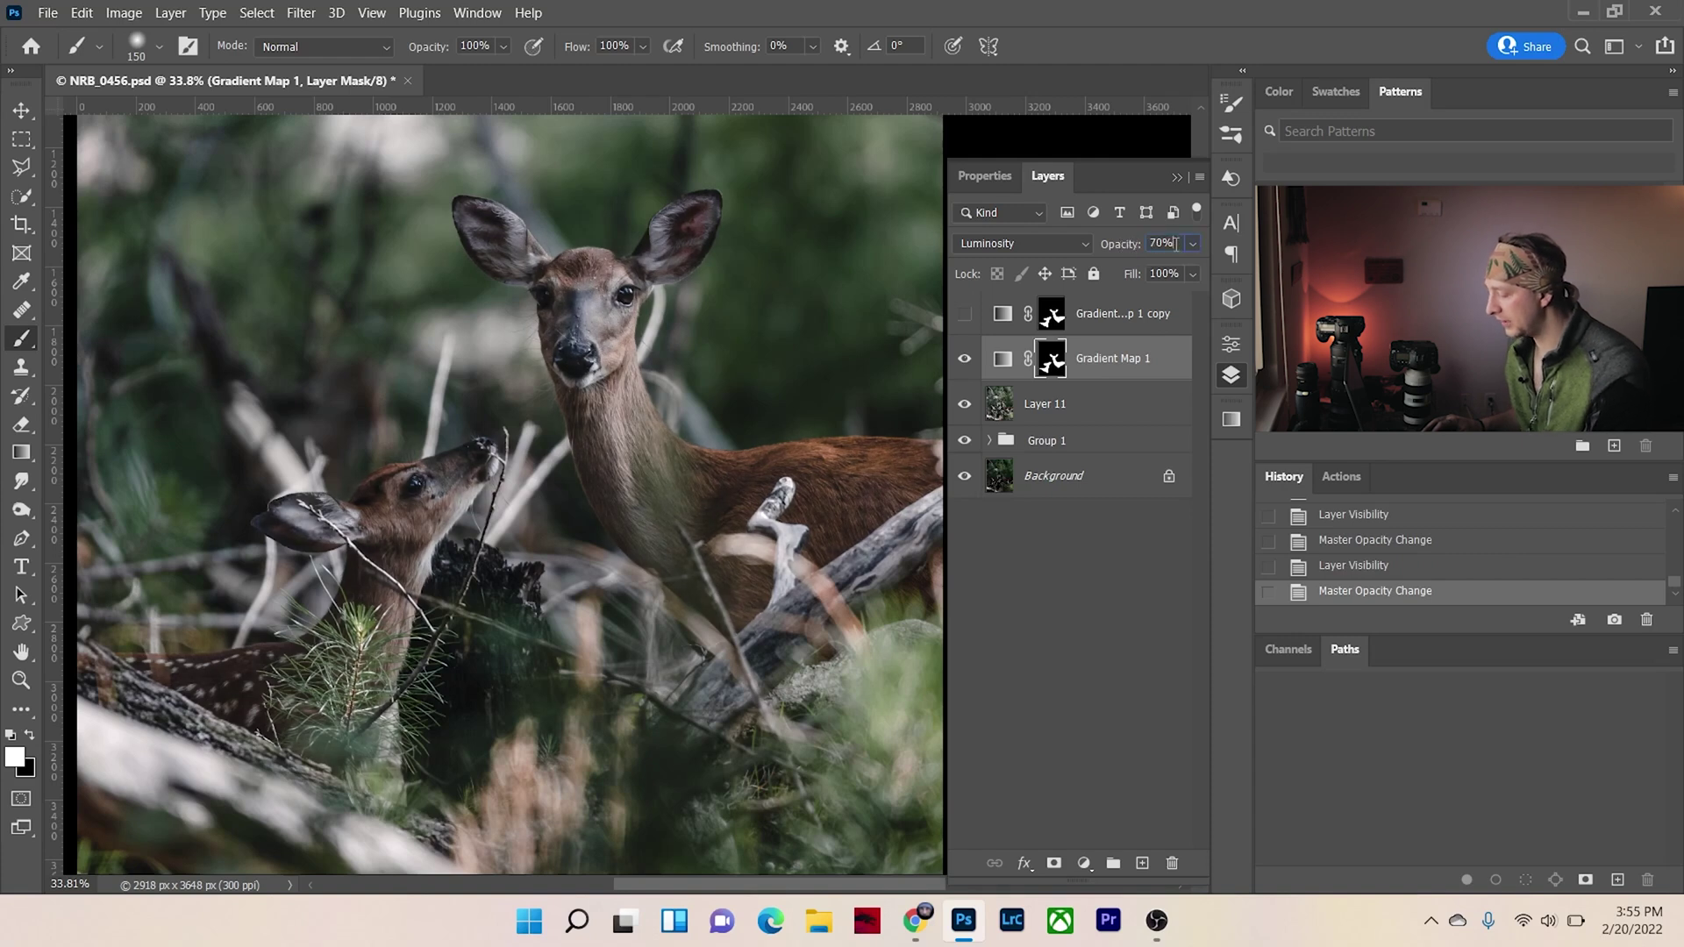
text(85)
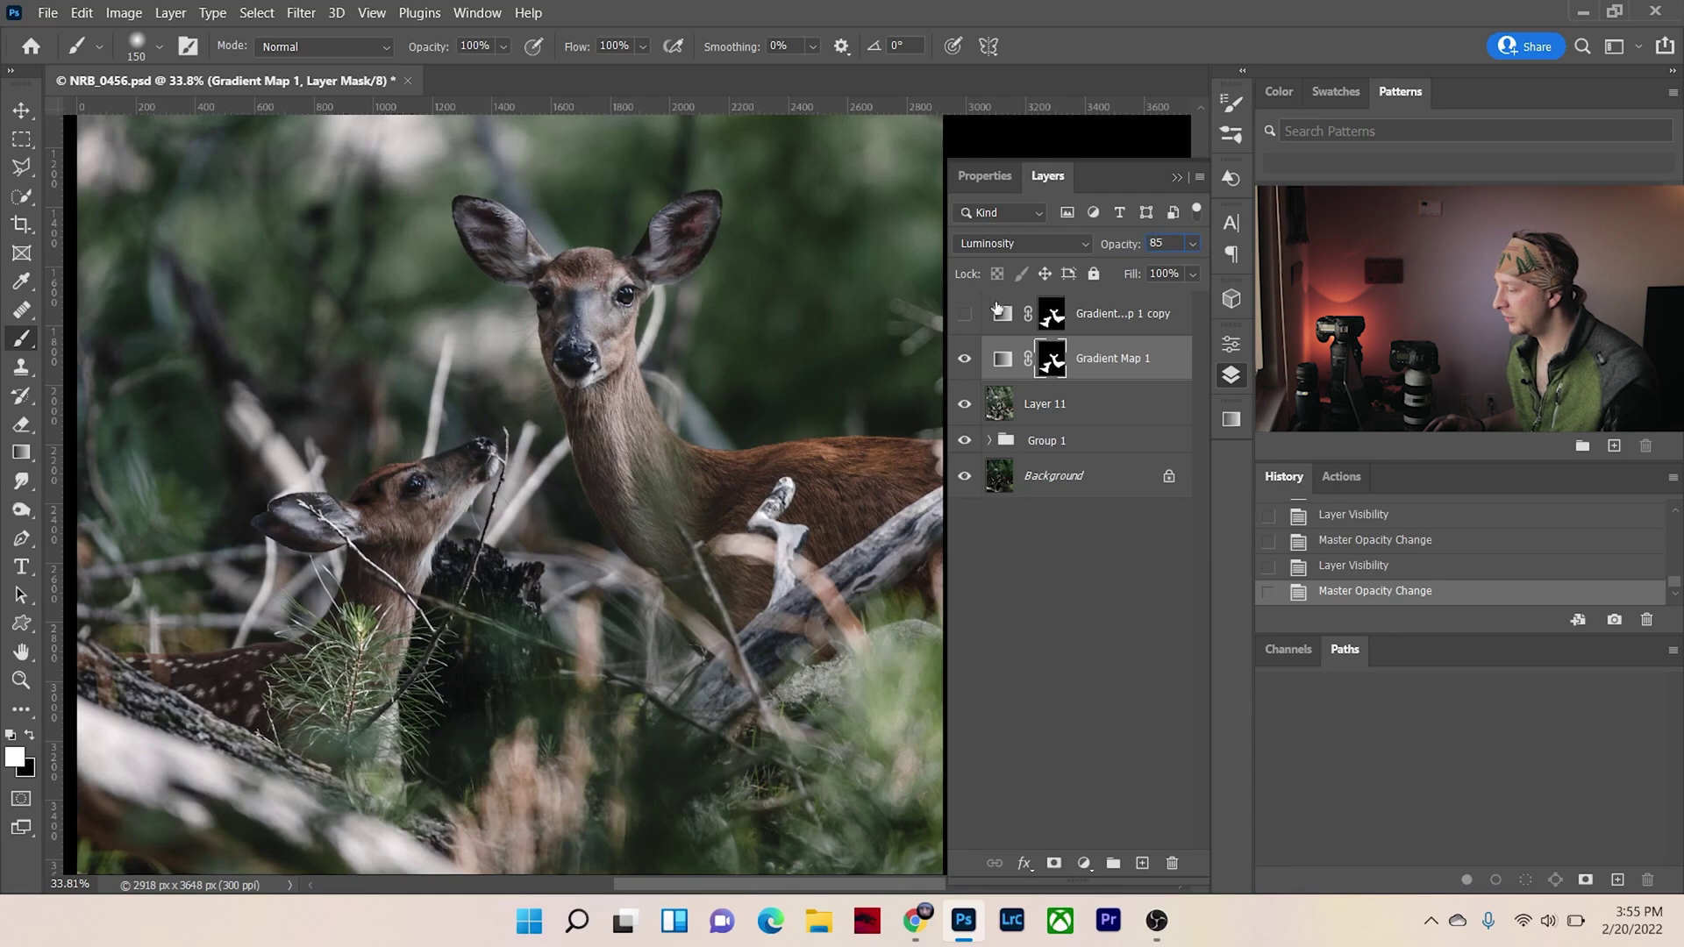
click(966, 314)
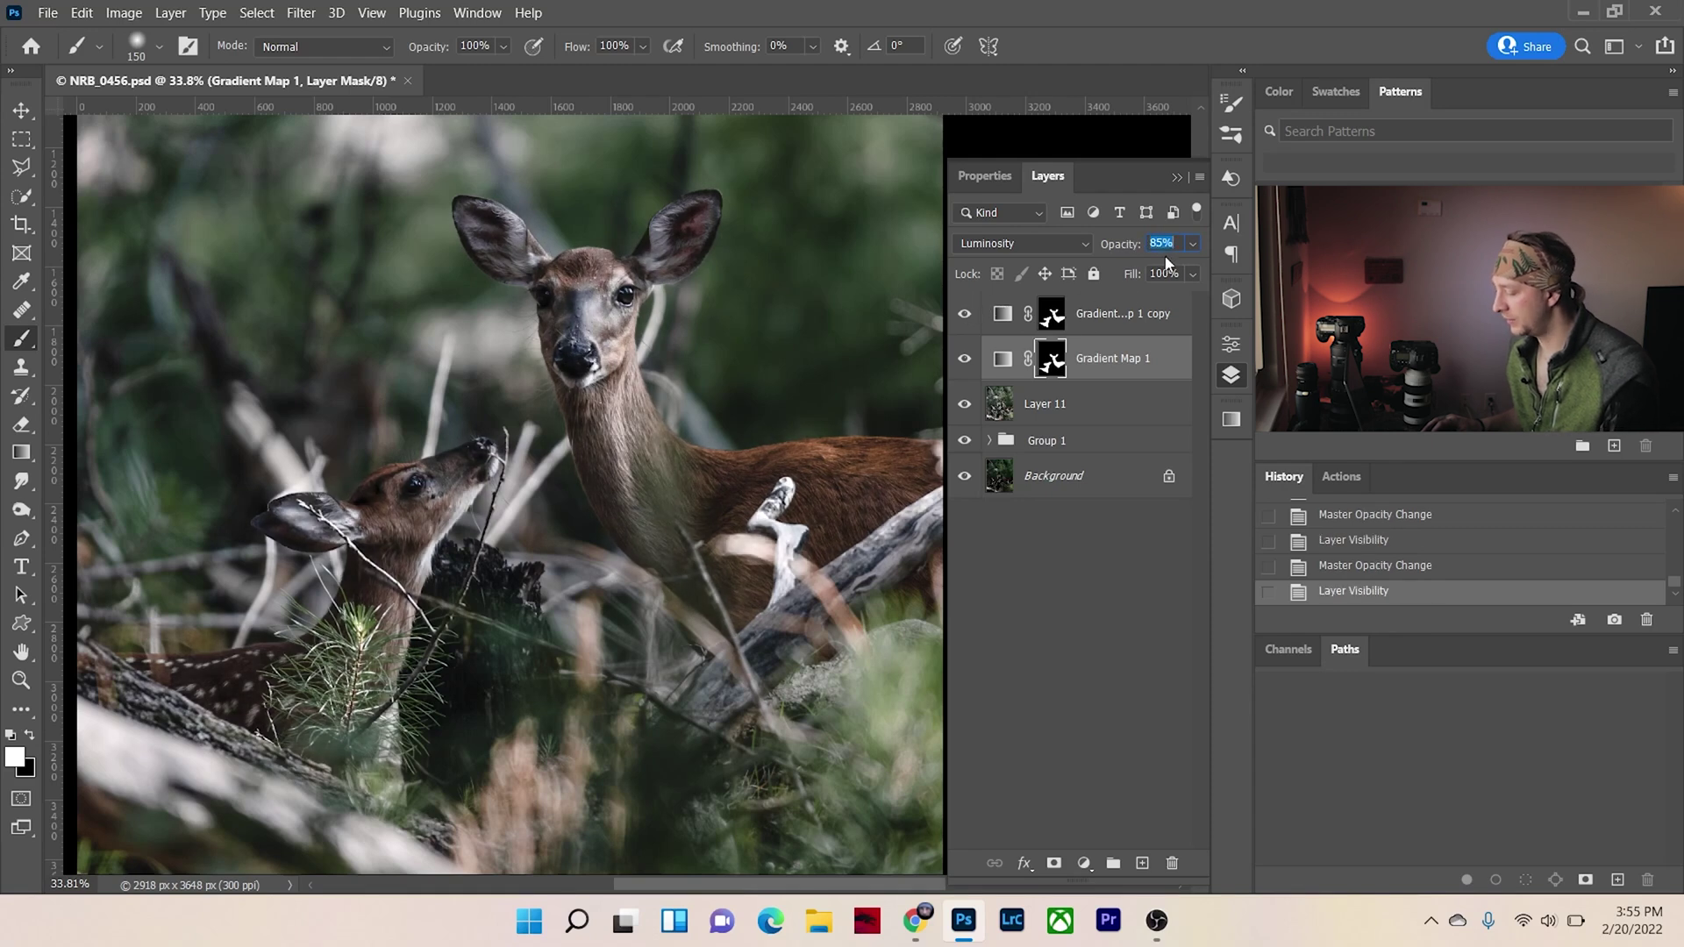
text(65)
- Group the Gradient Map 1 layer and its copy together
scroll(572, 513, down, 2)
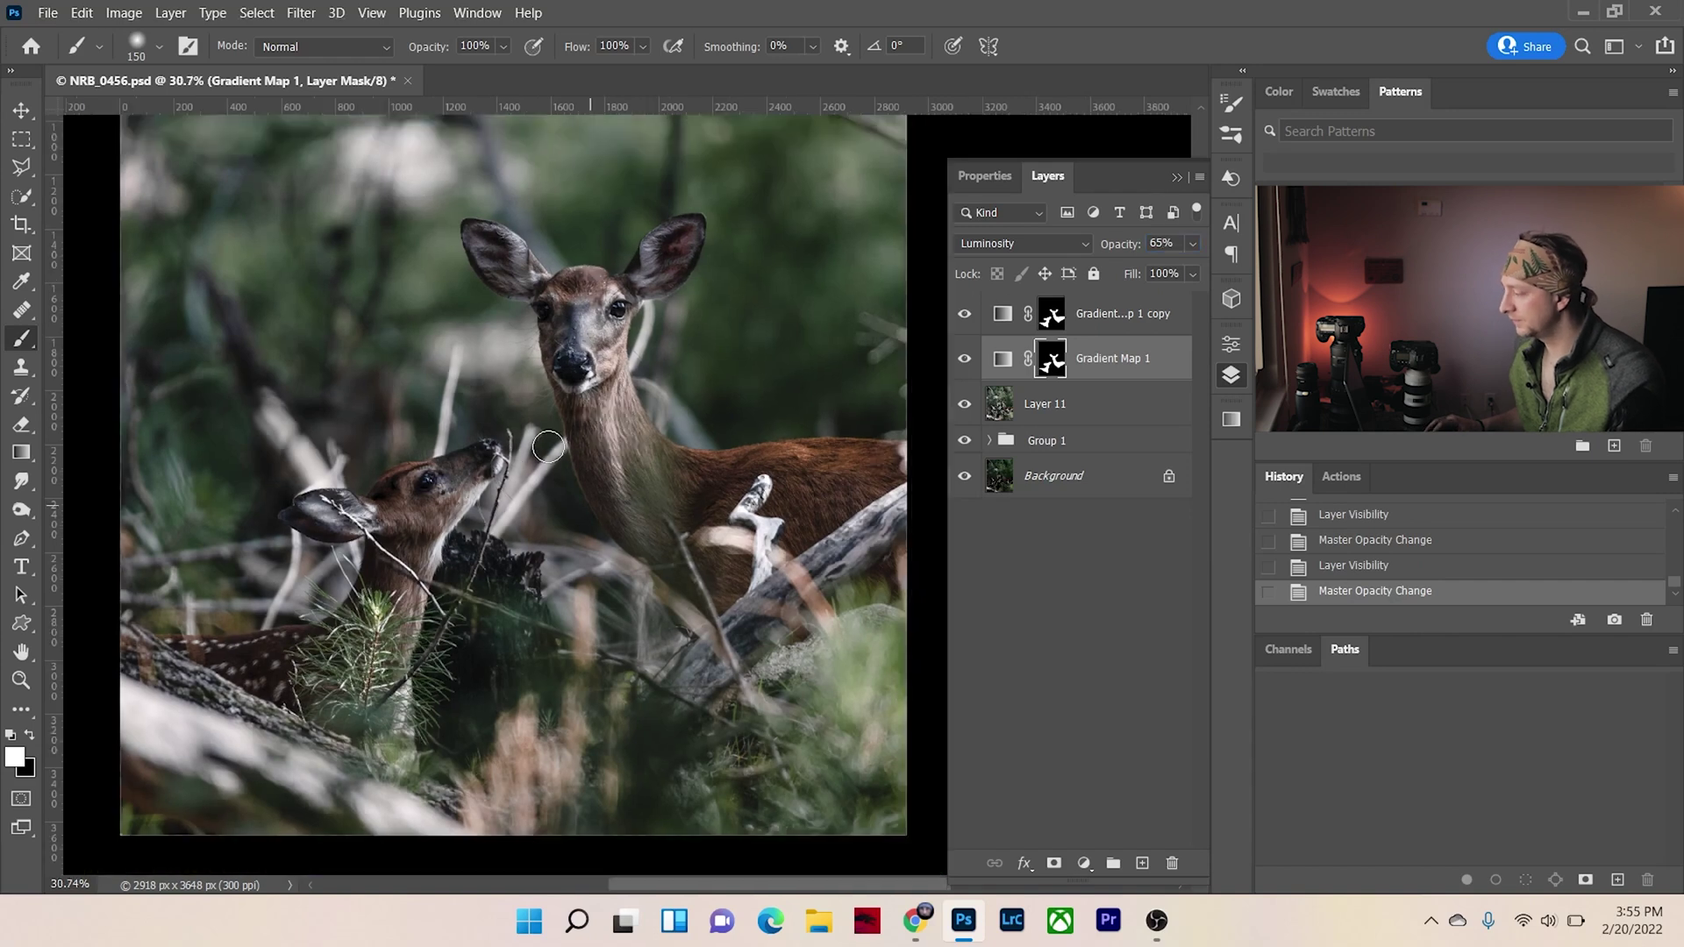
shift+click(1111, 315)
key(ctrl+g)
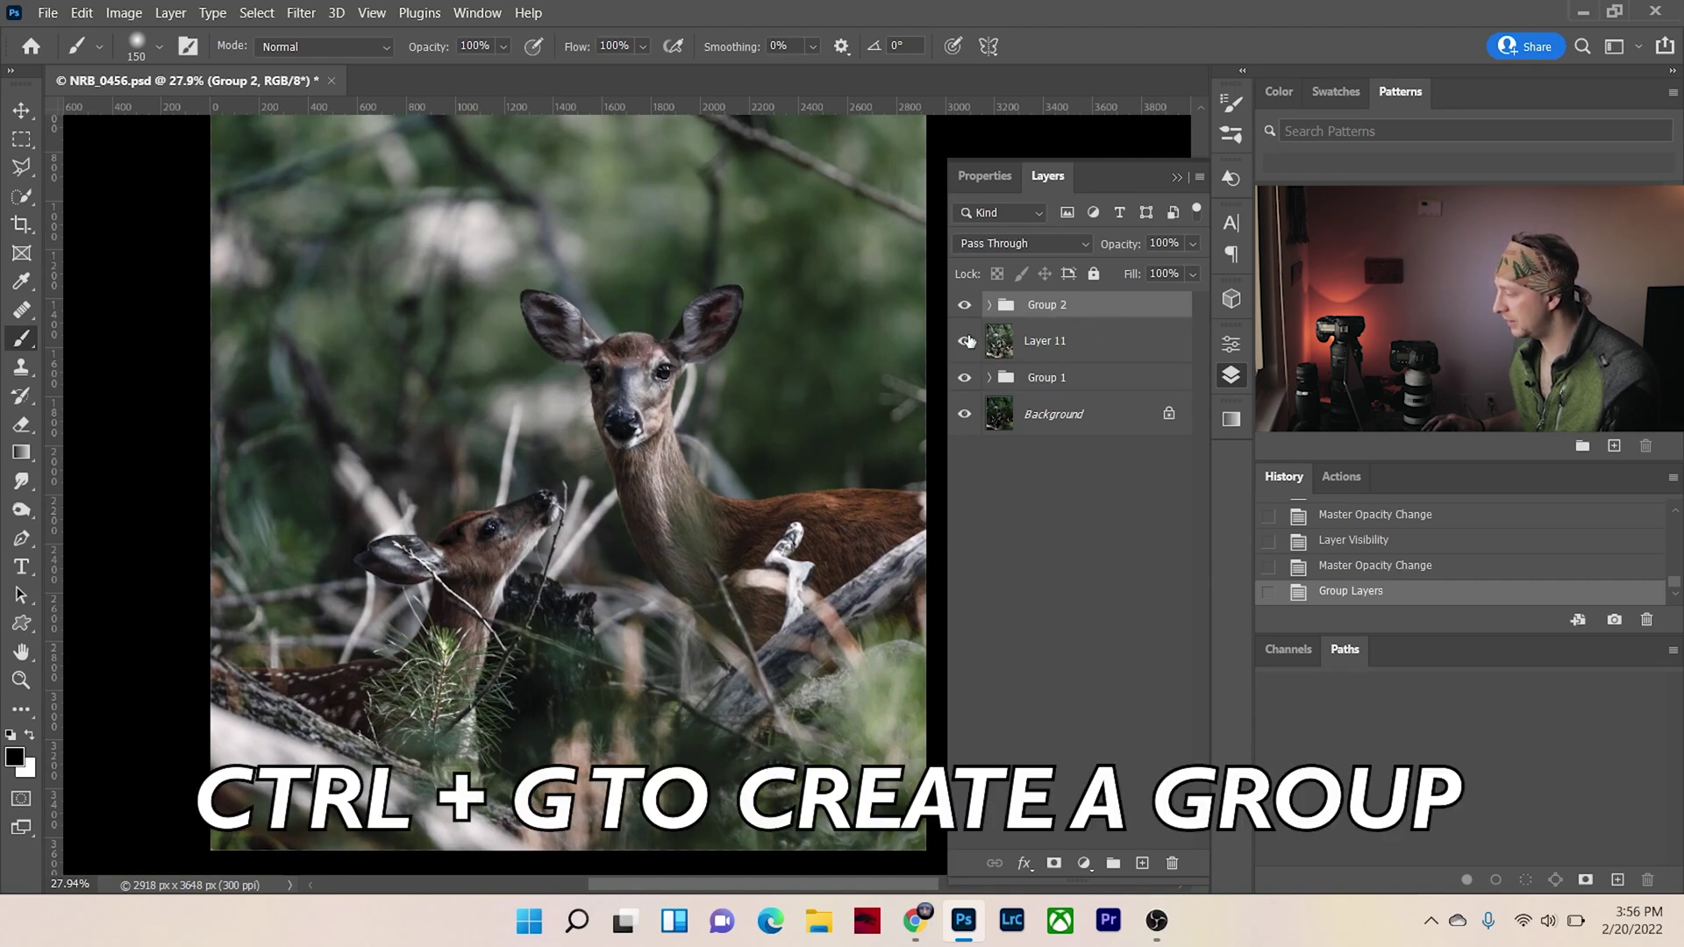
- Toggle the new group's visibility to compare both deer with and without the combined Gradient Map adjustments
click(964, 304)
scroll(564, 523, up, 5)
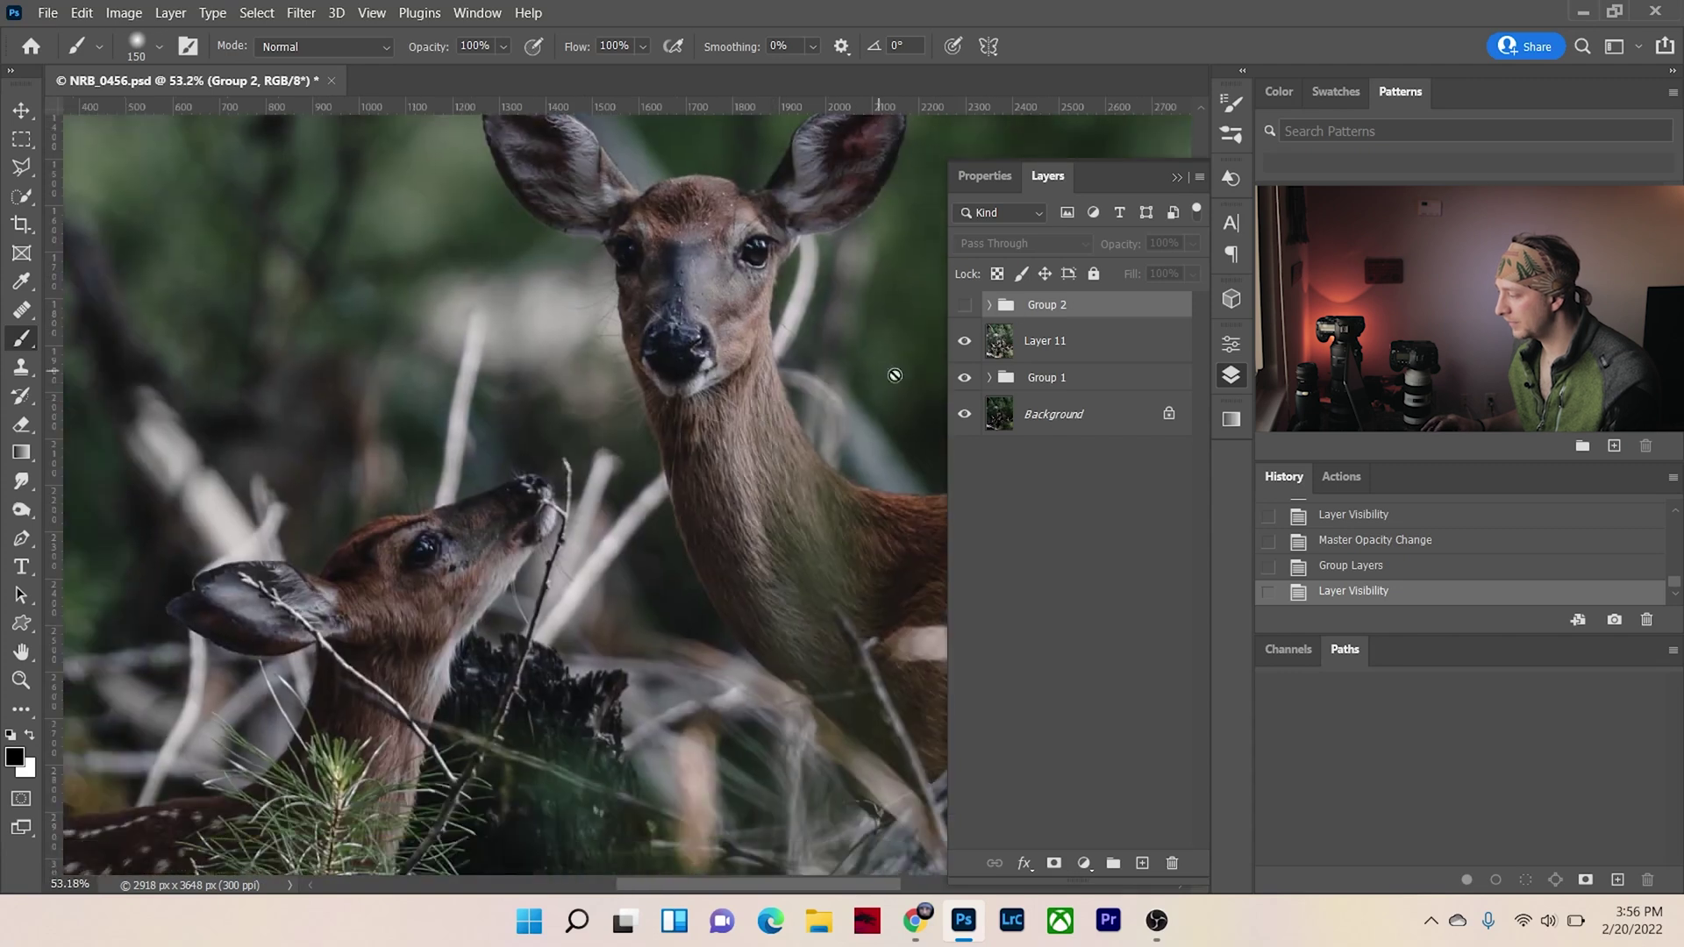
click(965, 304)
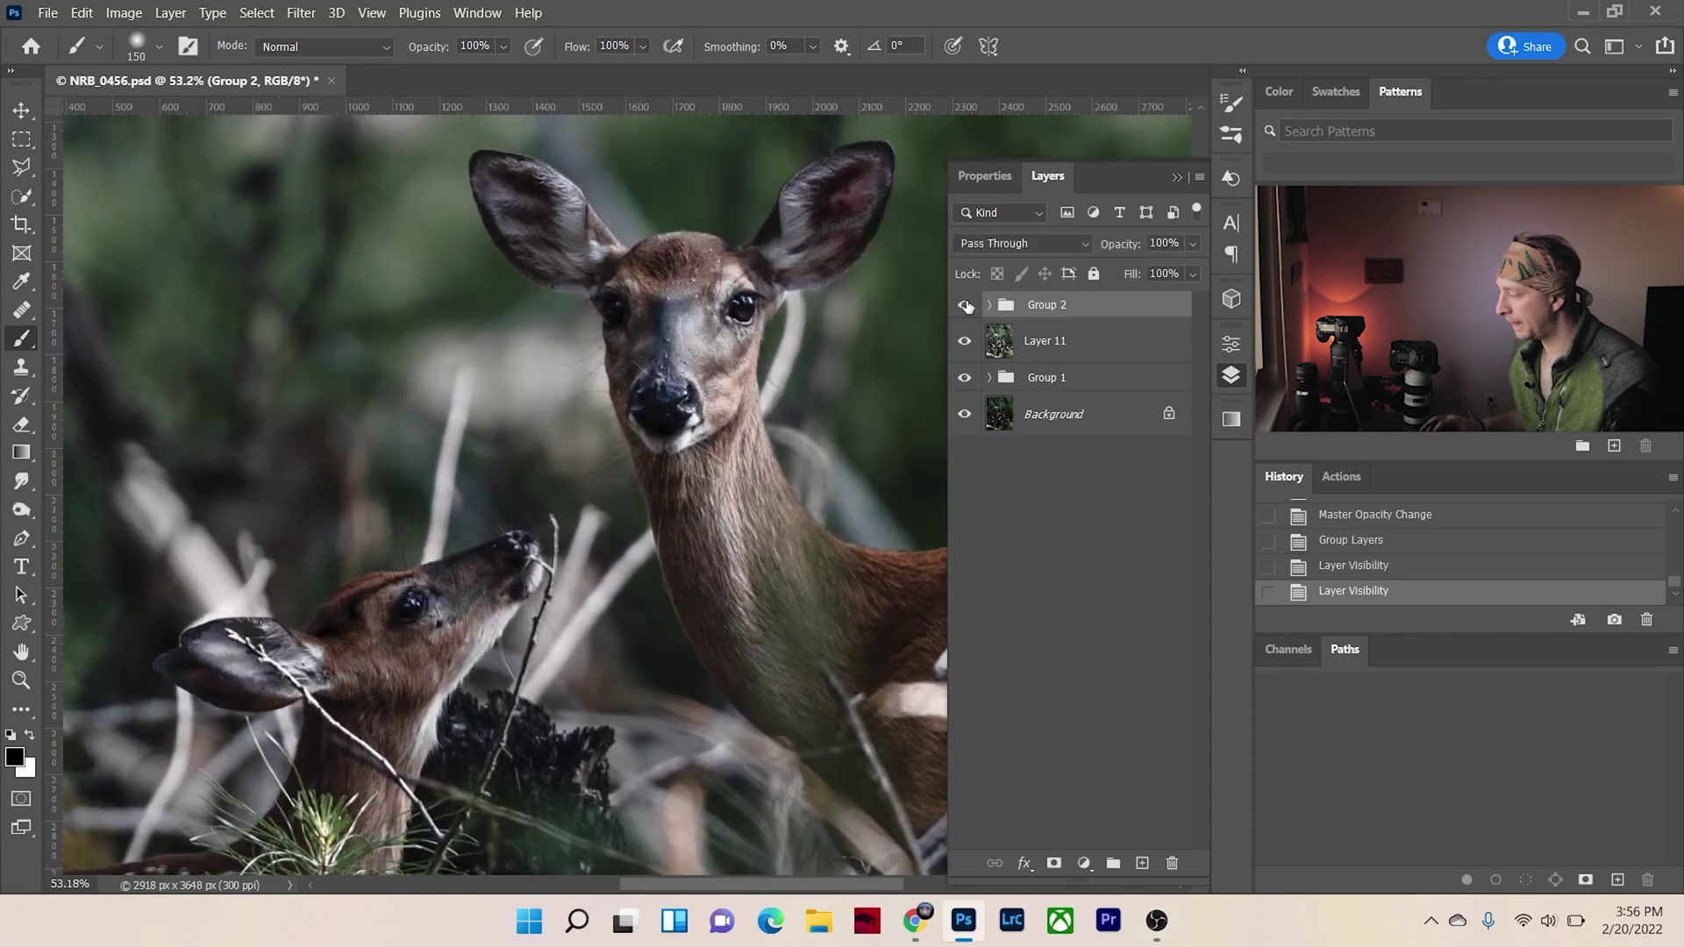
click(966, 304)
click(966, 304)
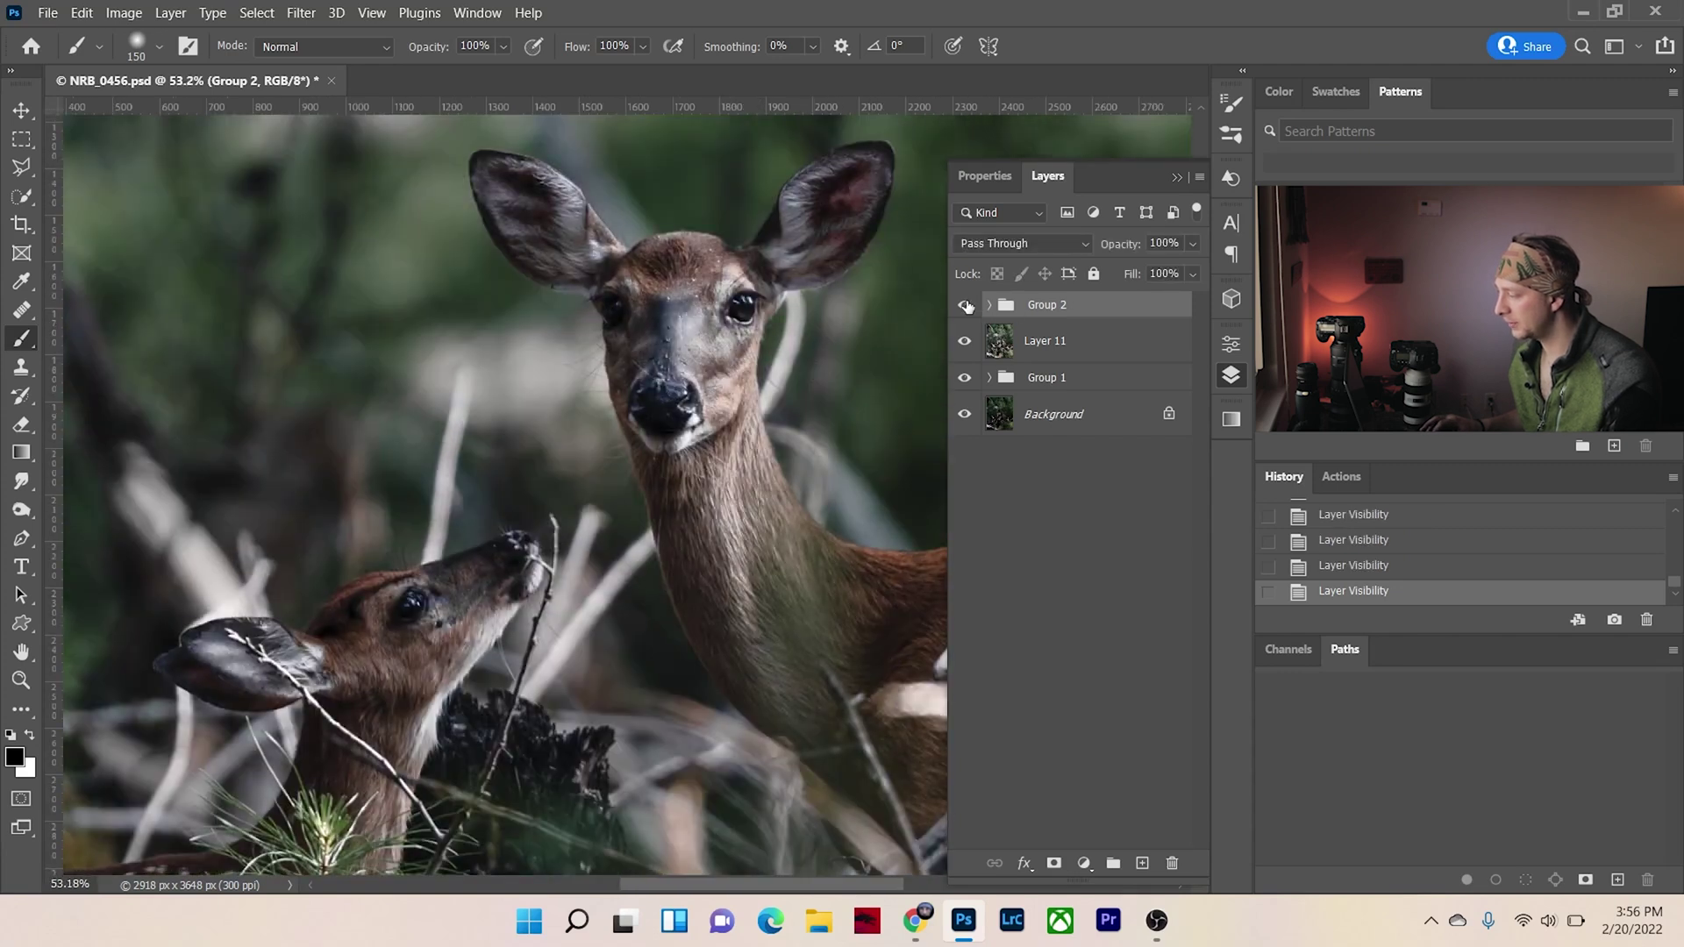
click(966, 305)
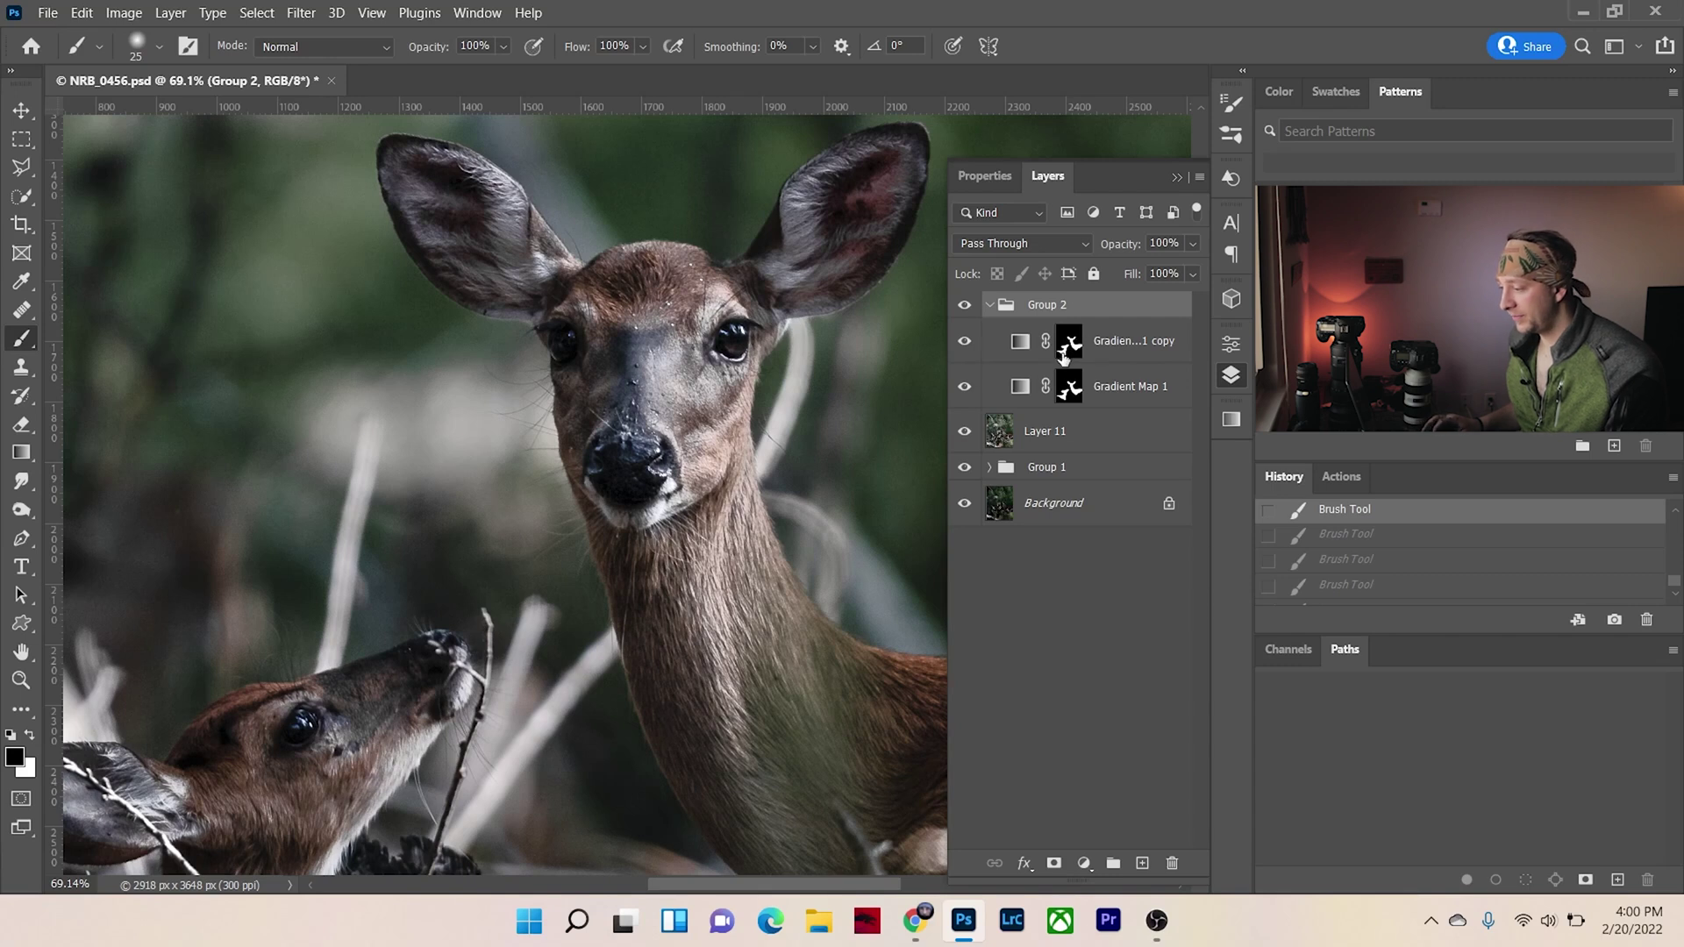
- Display the Gradient Map copy's layer mask as a red overlay and paint white over the adult deer's neck and ear
click(1069, 340)
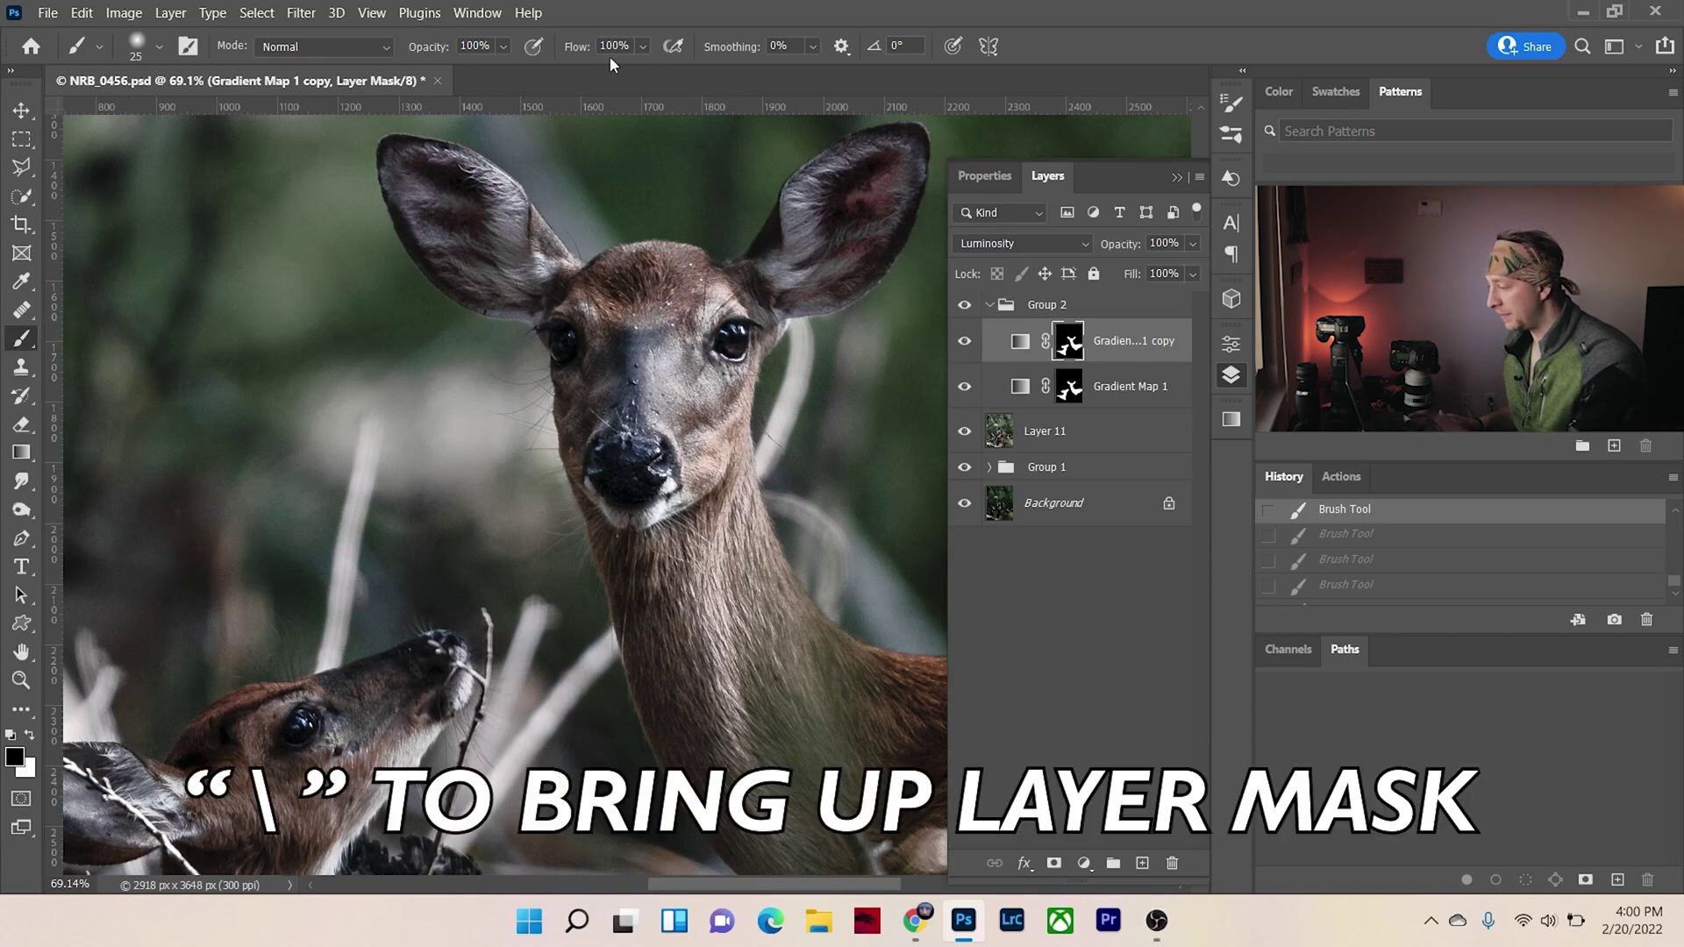
key(backslash)
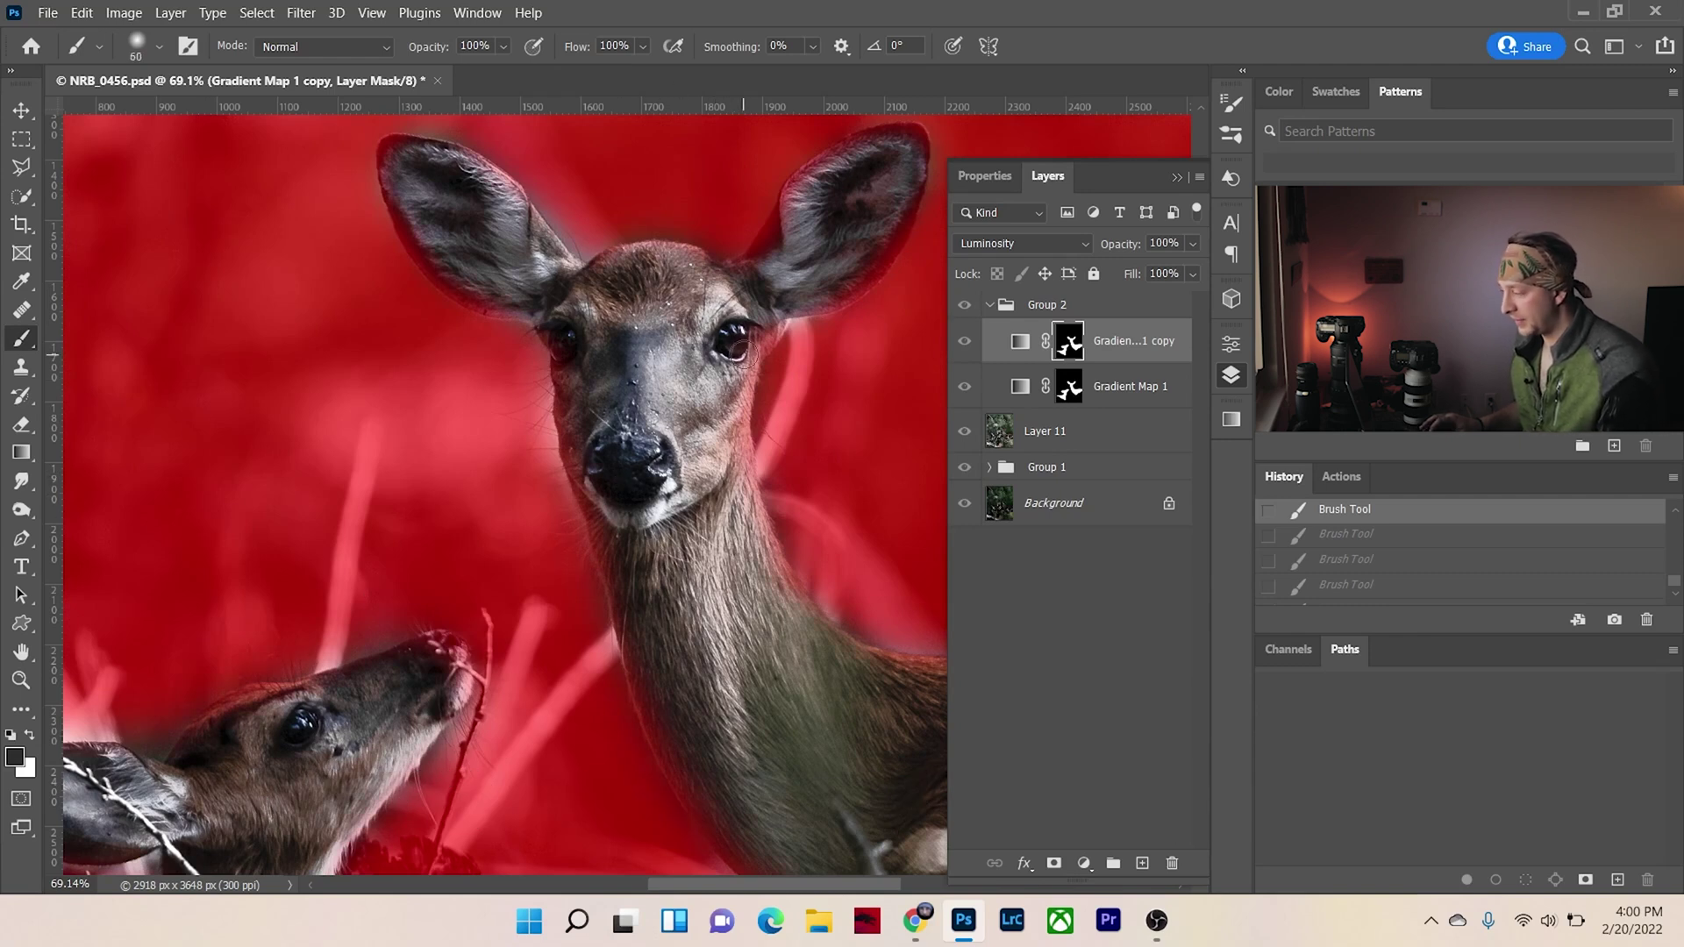
drag(757, 332, 742, 345)
key(x)
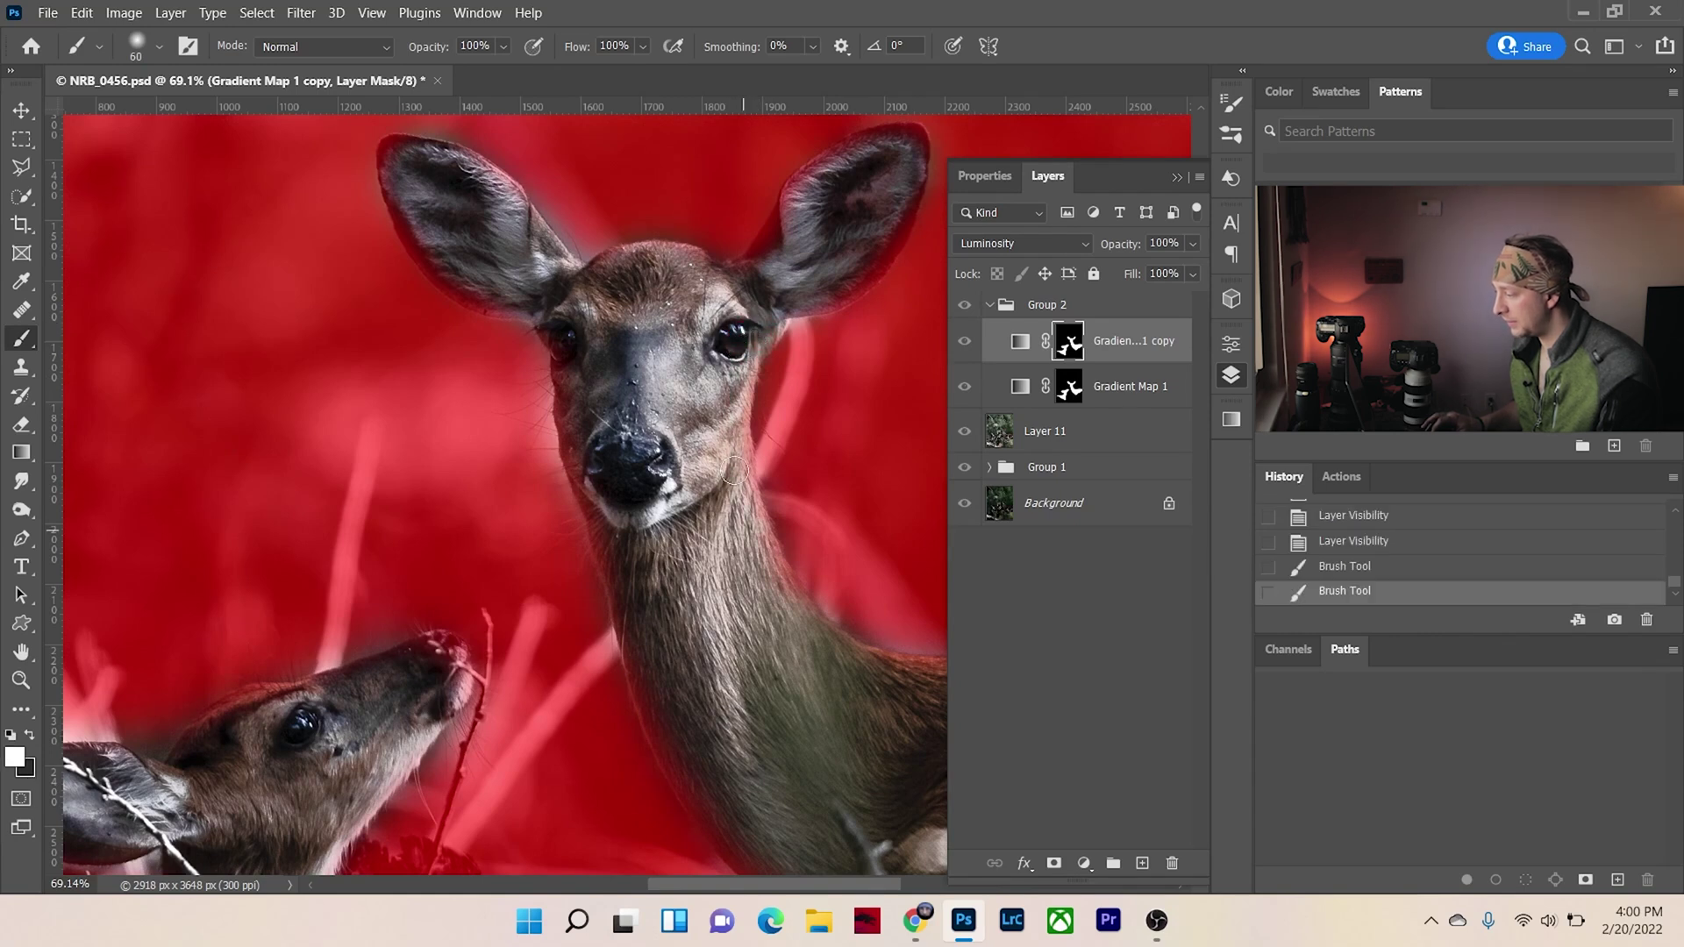
click(791, 607)
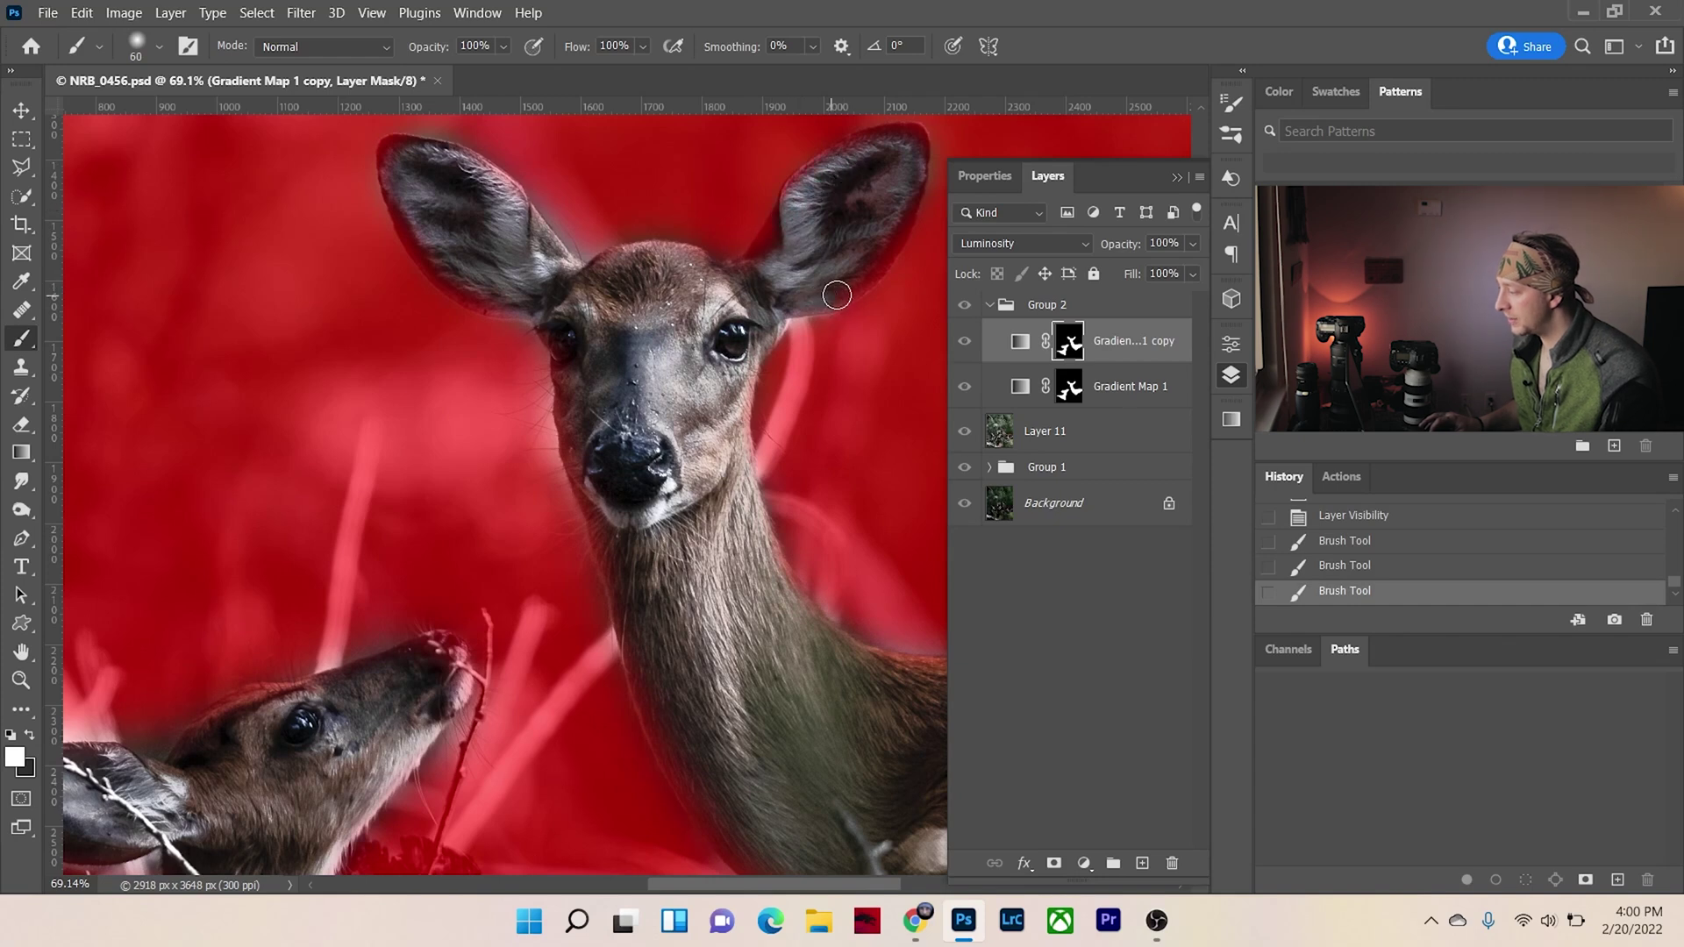
drag(815, 187, 856, 158)
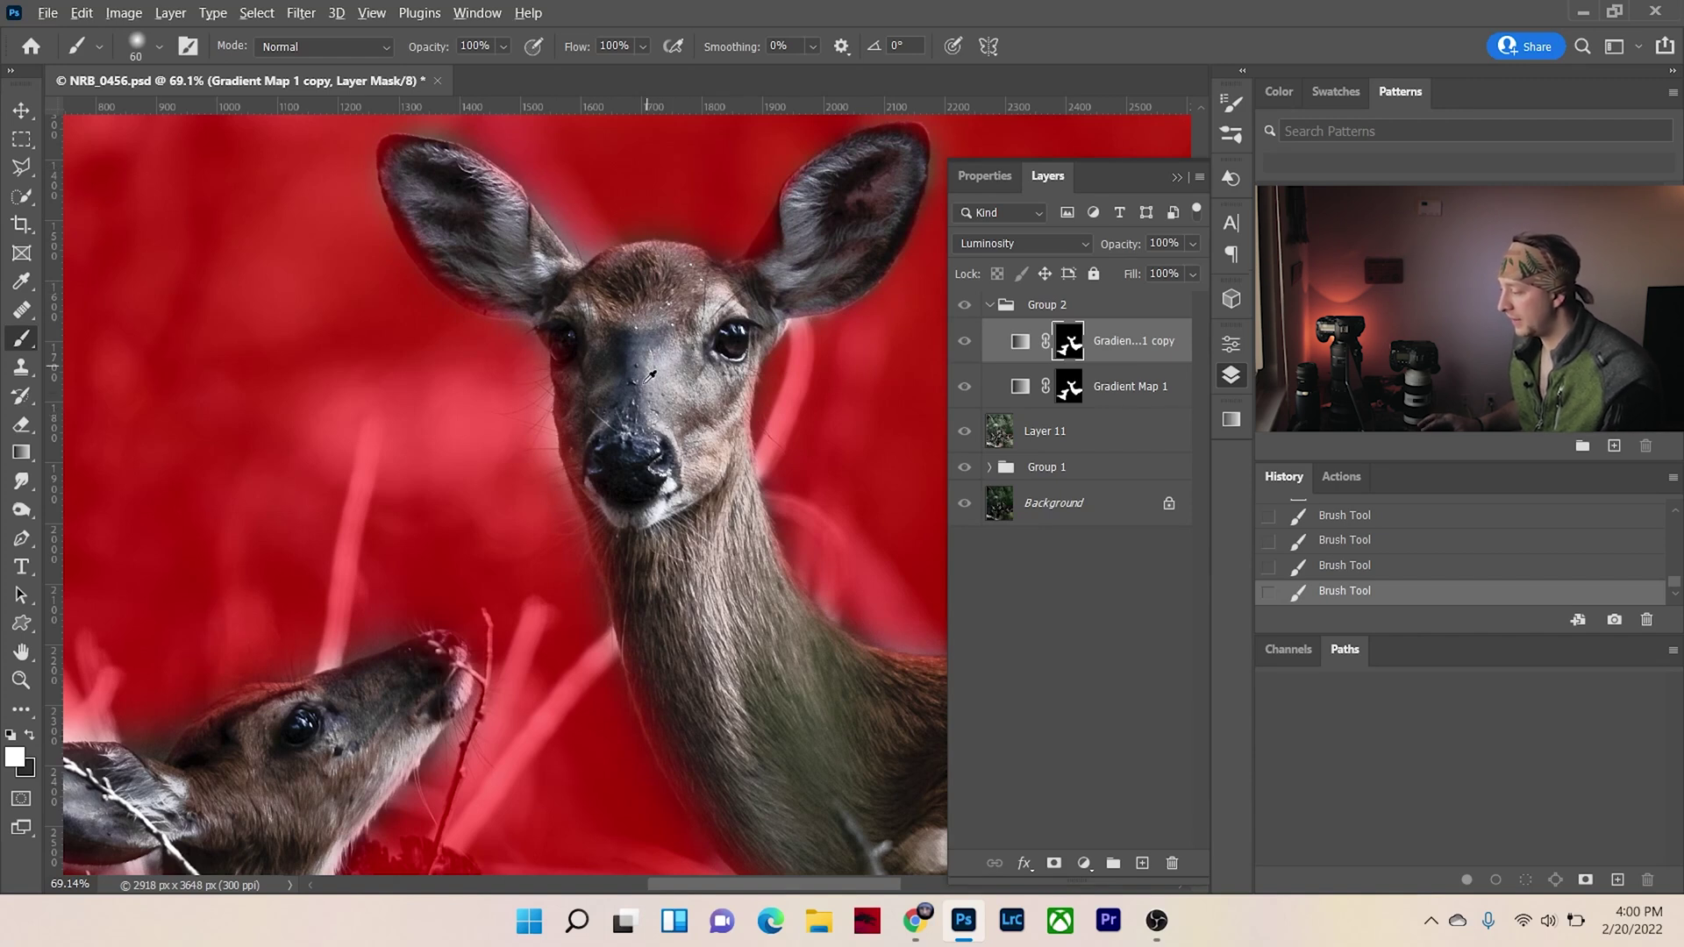
- Reduce the brush to 45 px and paint with the dark foreground colour on the mask over the adult deer's eyes and nose
scroll(717, 336, up, 3)
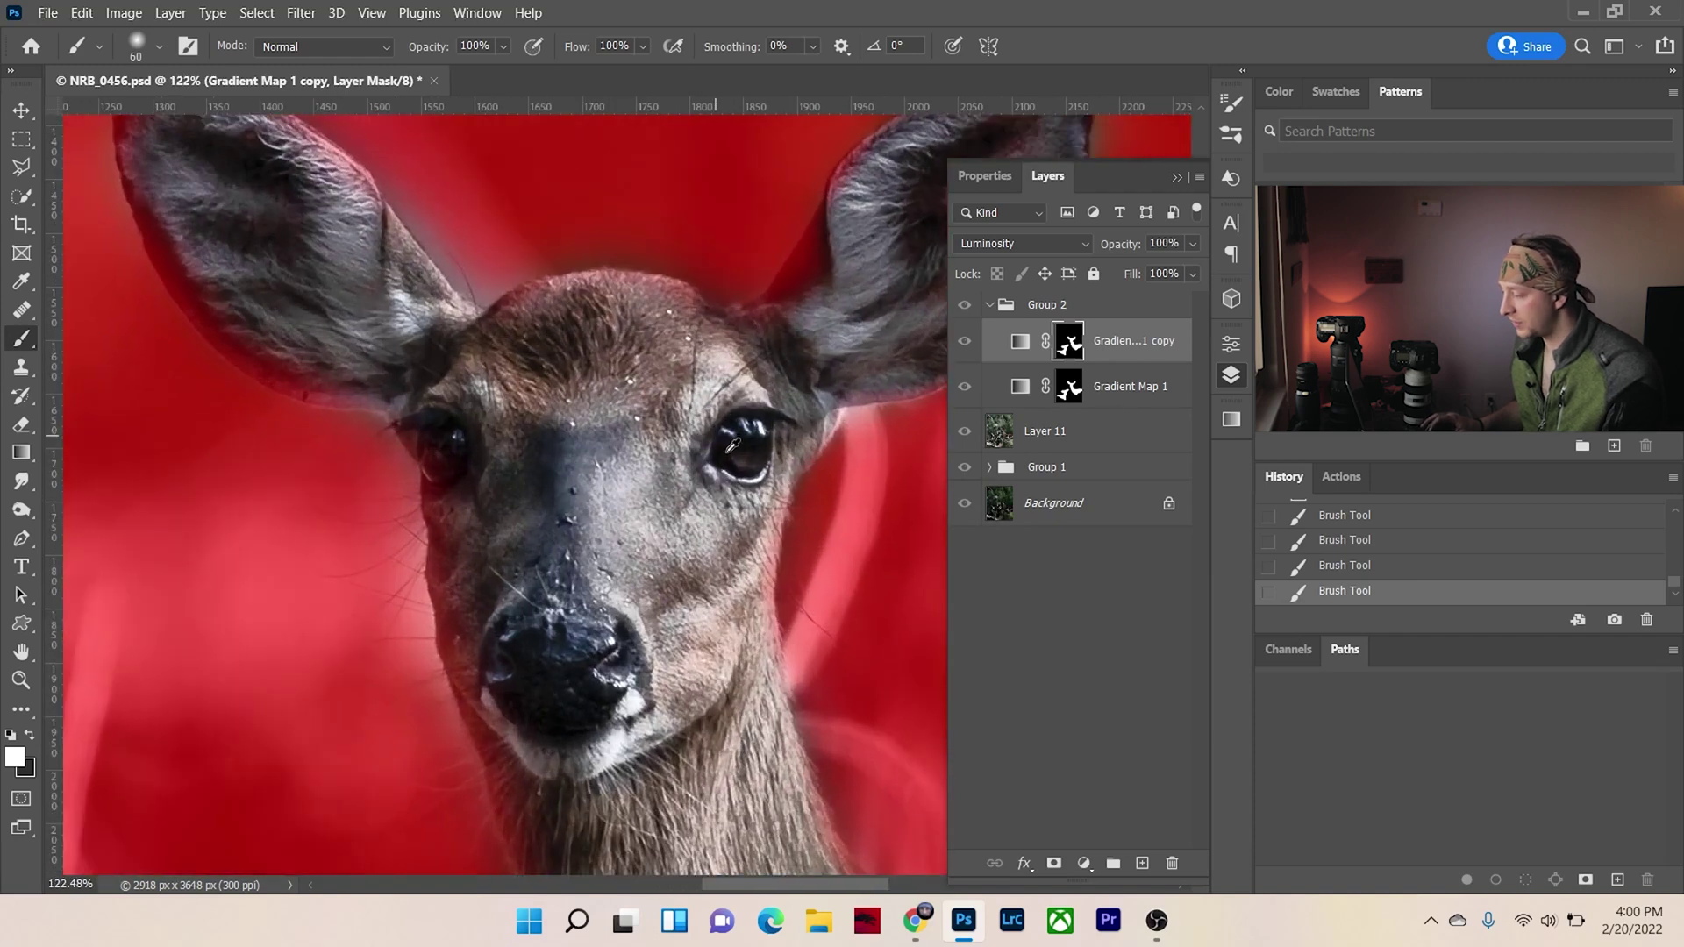
scroll(732, 446, up, 1)
key(bracketleft)
key(bracketleft)
key(bracketleft)
key(x)
drag(735, 493, 742, 465)
drag(437, 496, 433, 466)
drag(509, 693, 556, 707)
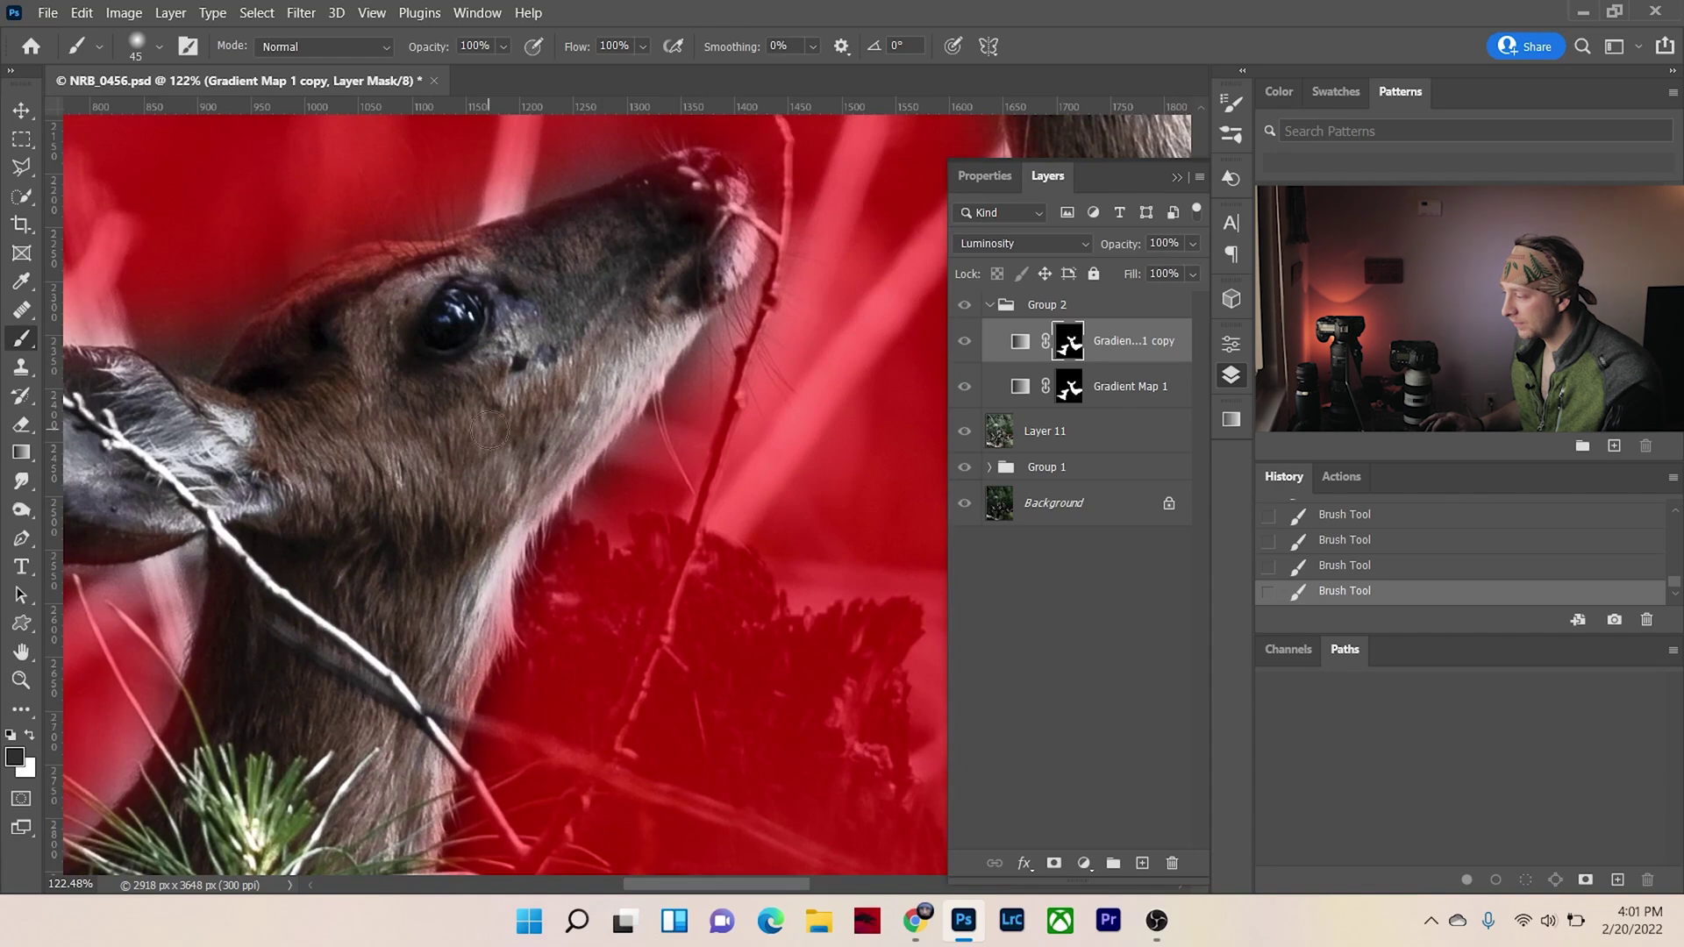
- Paint the fawn's eye and nose out of the mask with the dark colour, and collapse the layer list to view the whole photo
drag(434, 329, 469, 307)
drag(715, 227, 702, 171)
scroll(880, 170, down, 5)
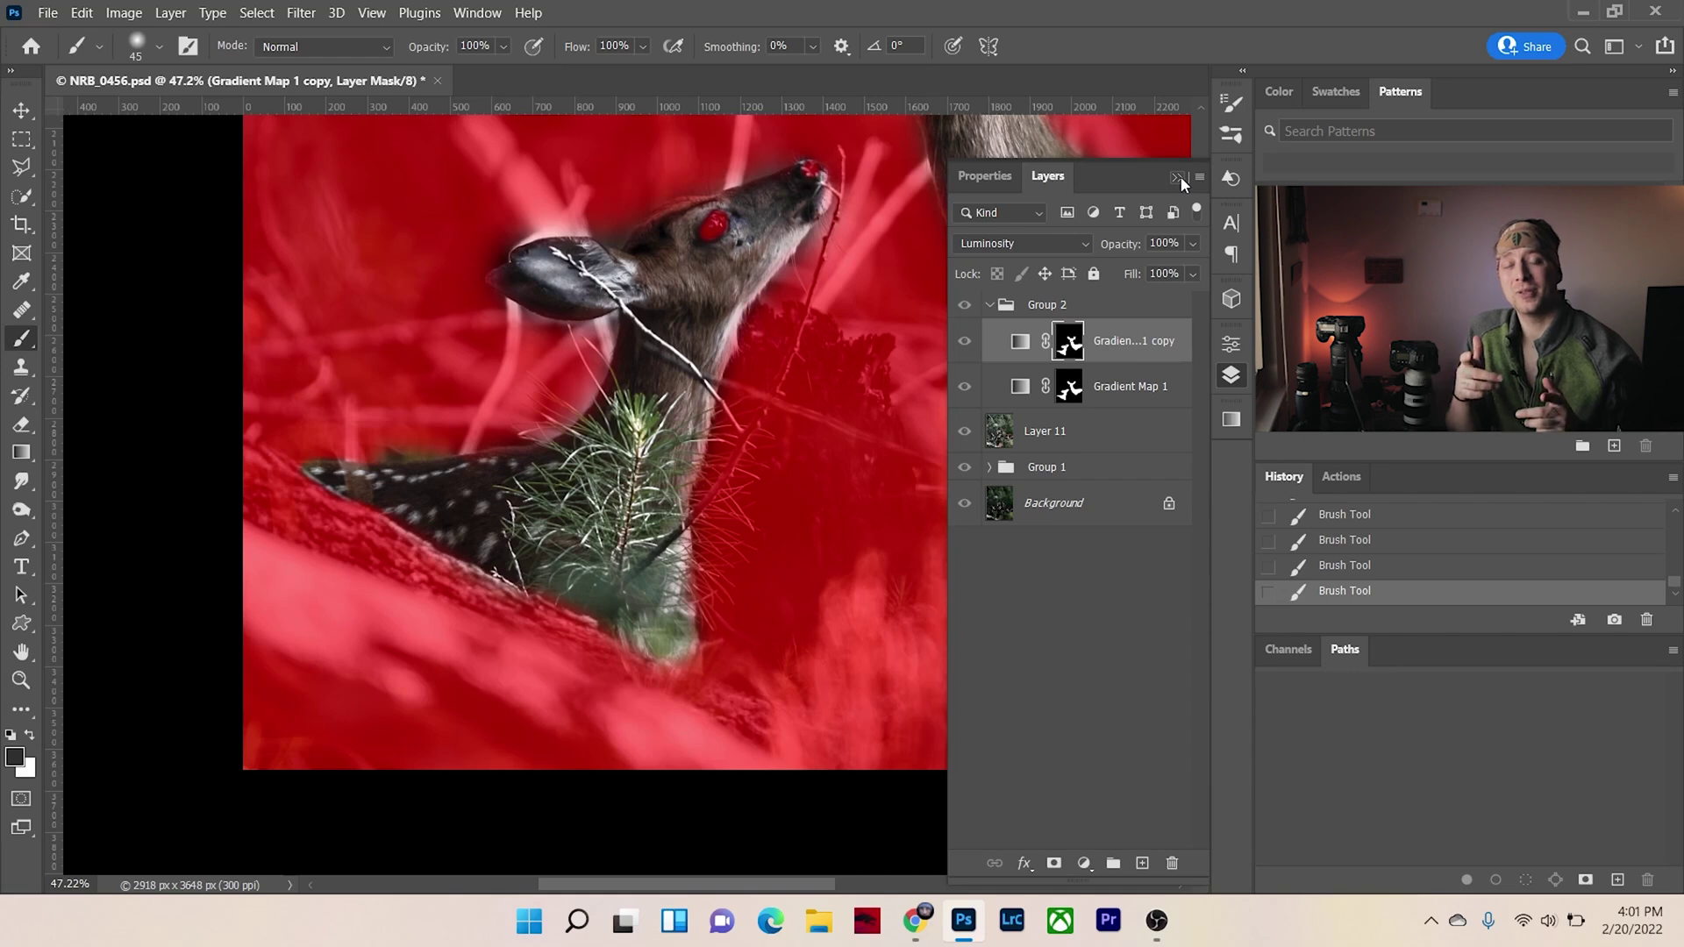
click(1178, 177)
scroll(671, 333, down, 5)
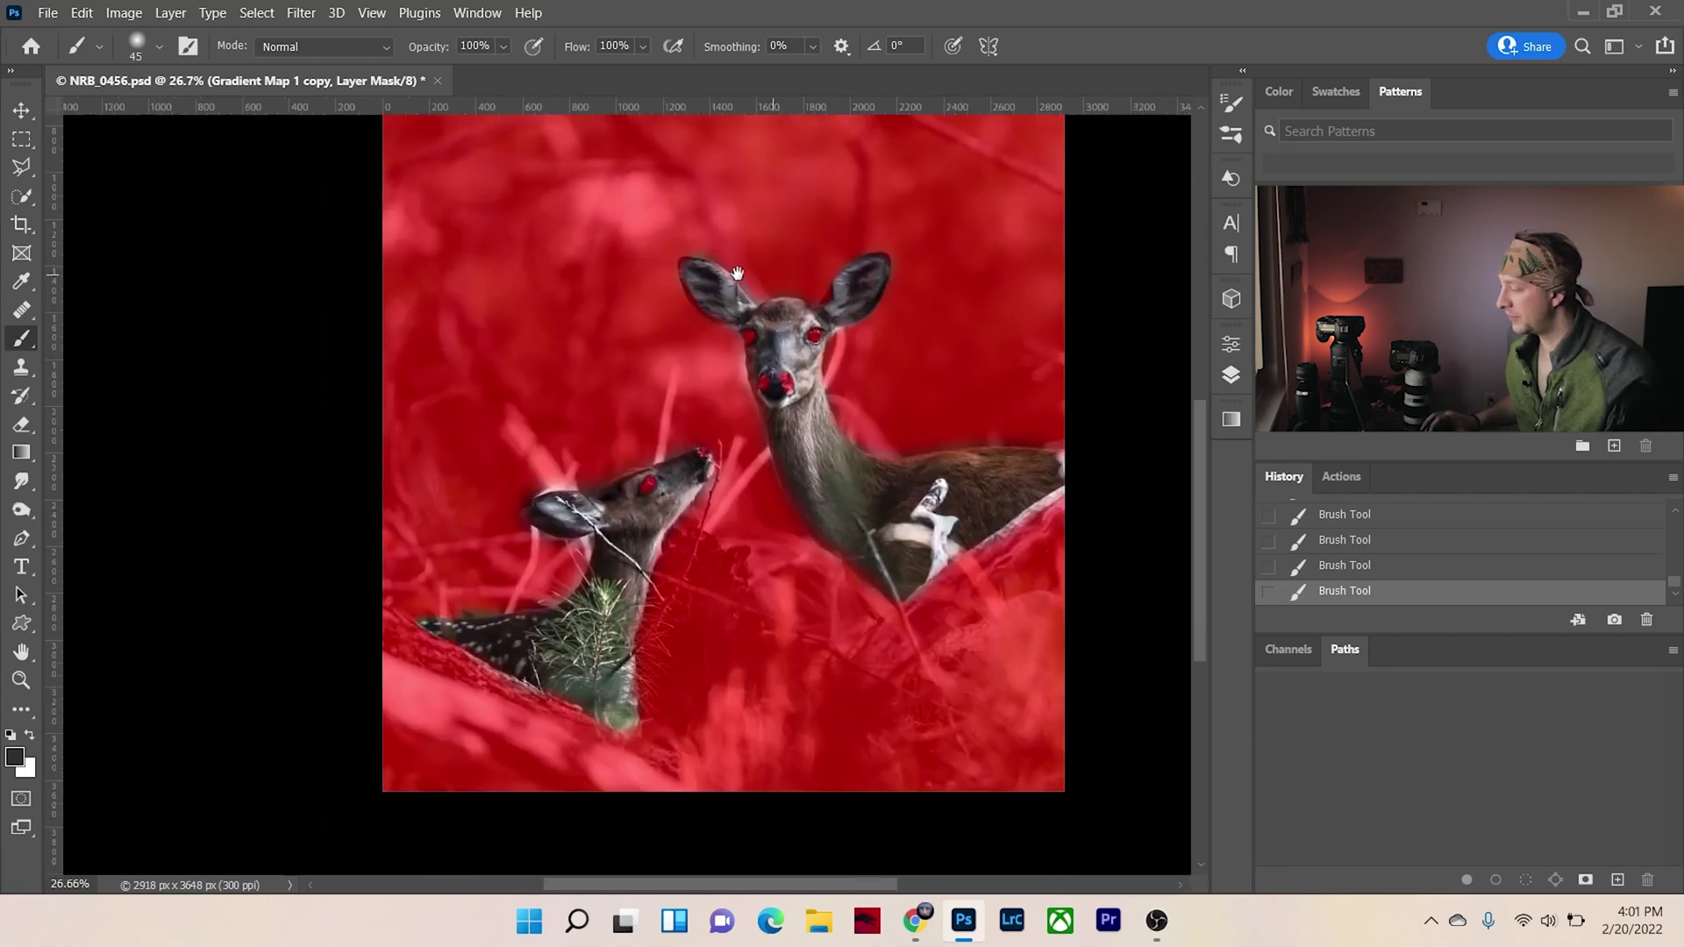
- Turn off the mask's red overlay, reopen the layer list and collapse Group 2
scroll(671, 333, down, 1)
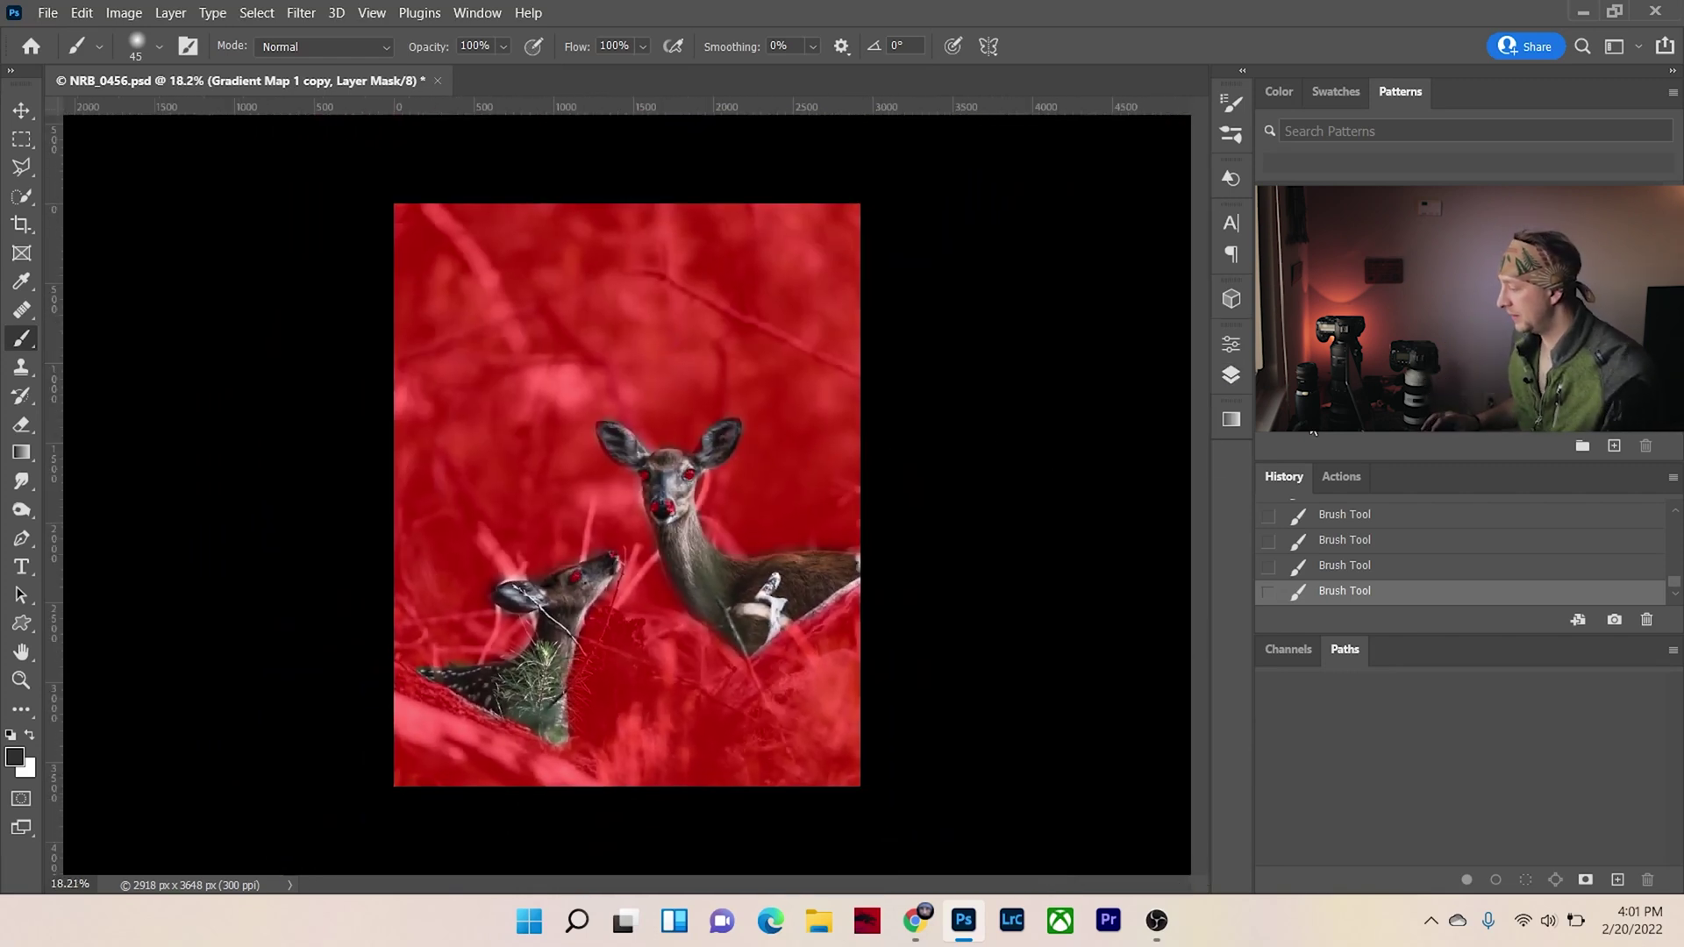
key(backslash)
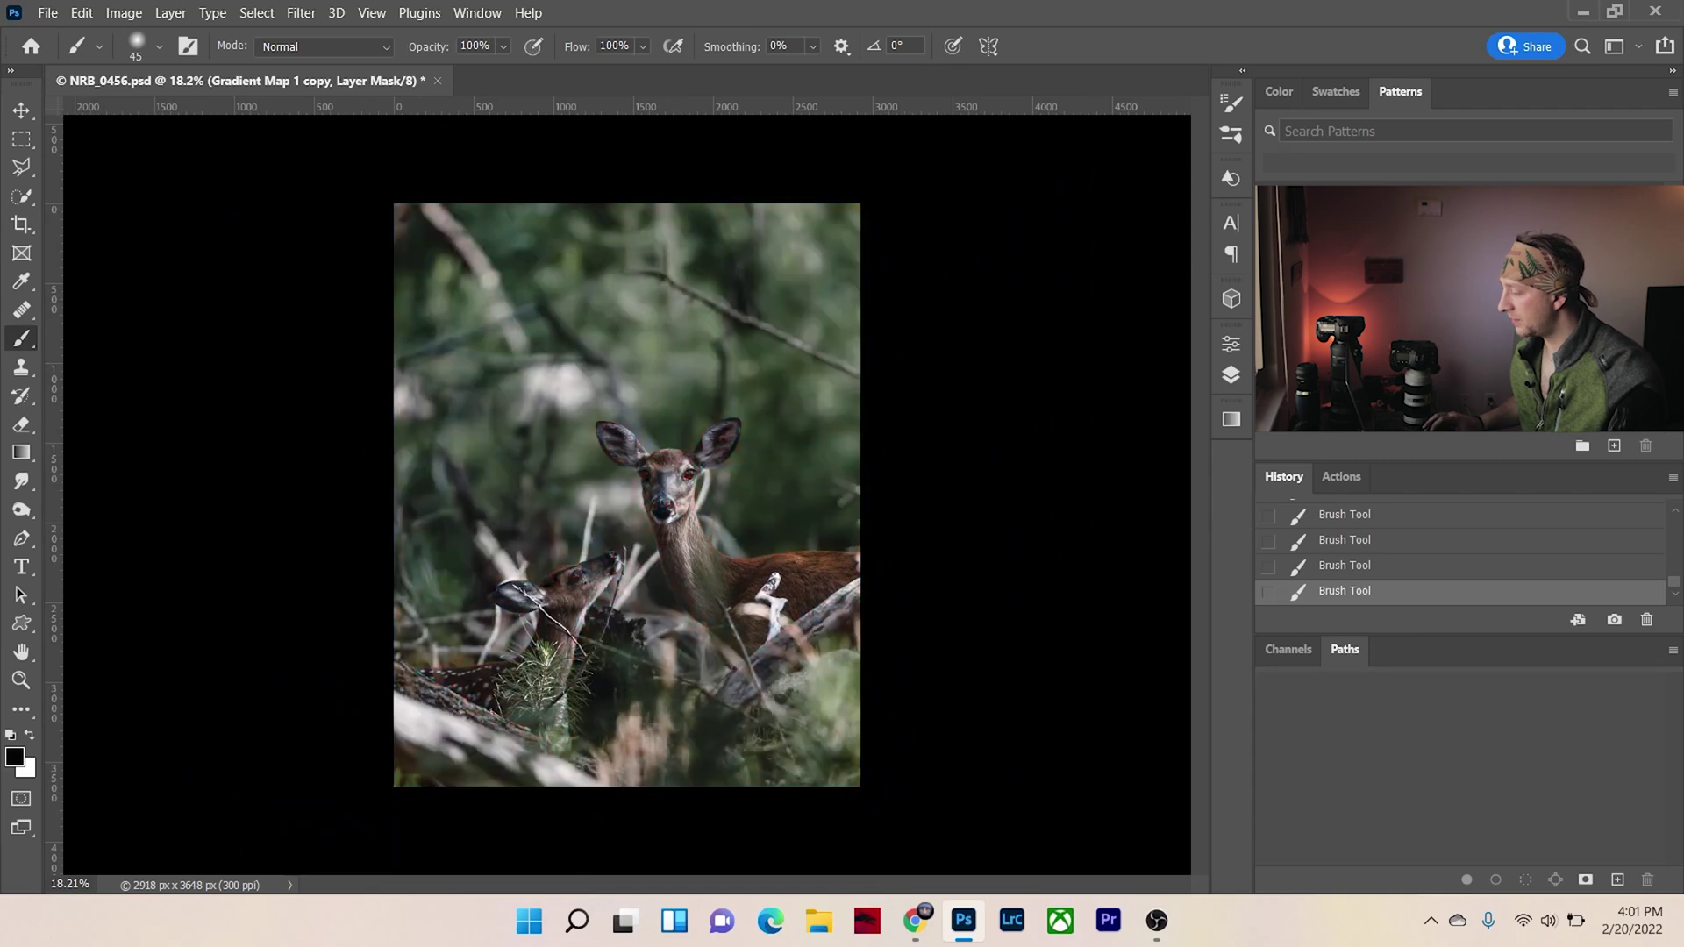
click(1233, 374)
click(985, 307)
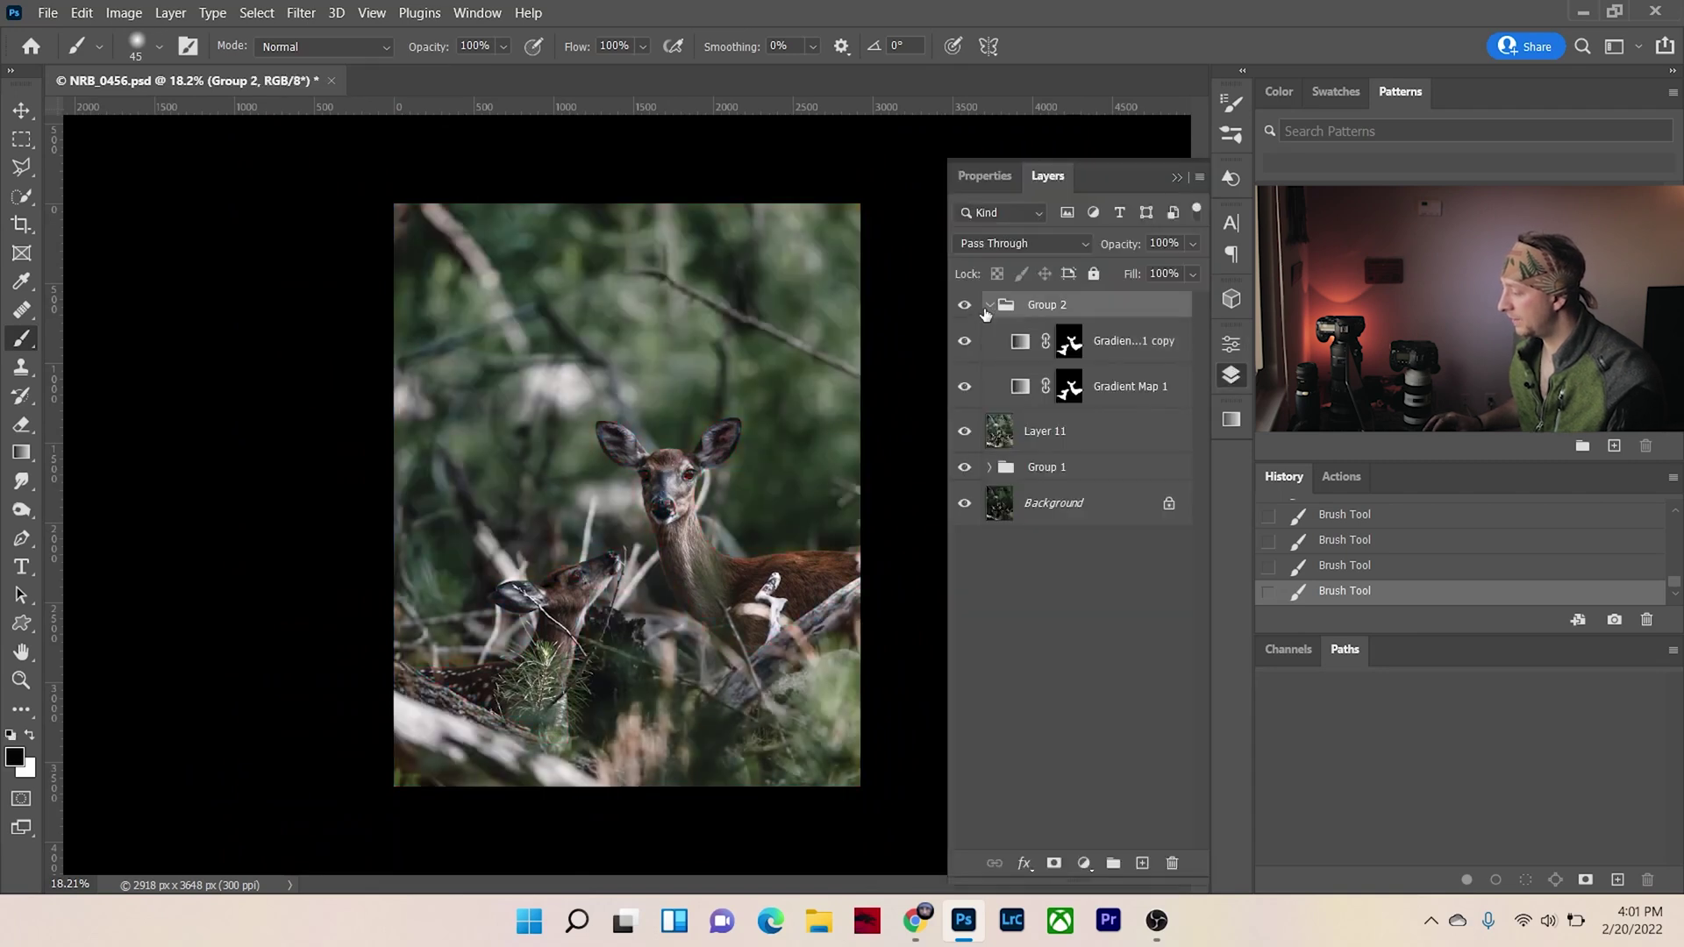
click(990, 307)
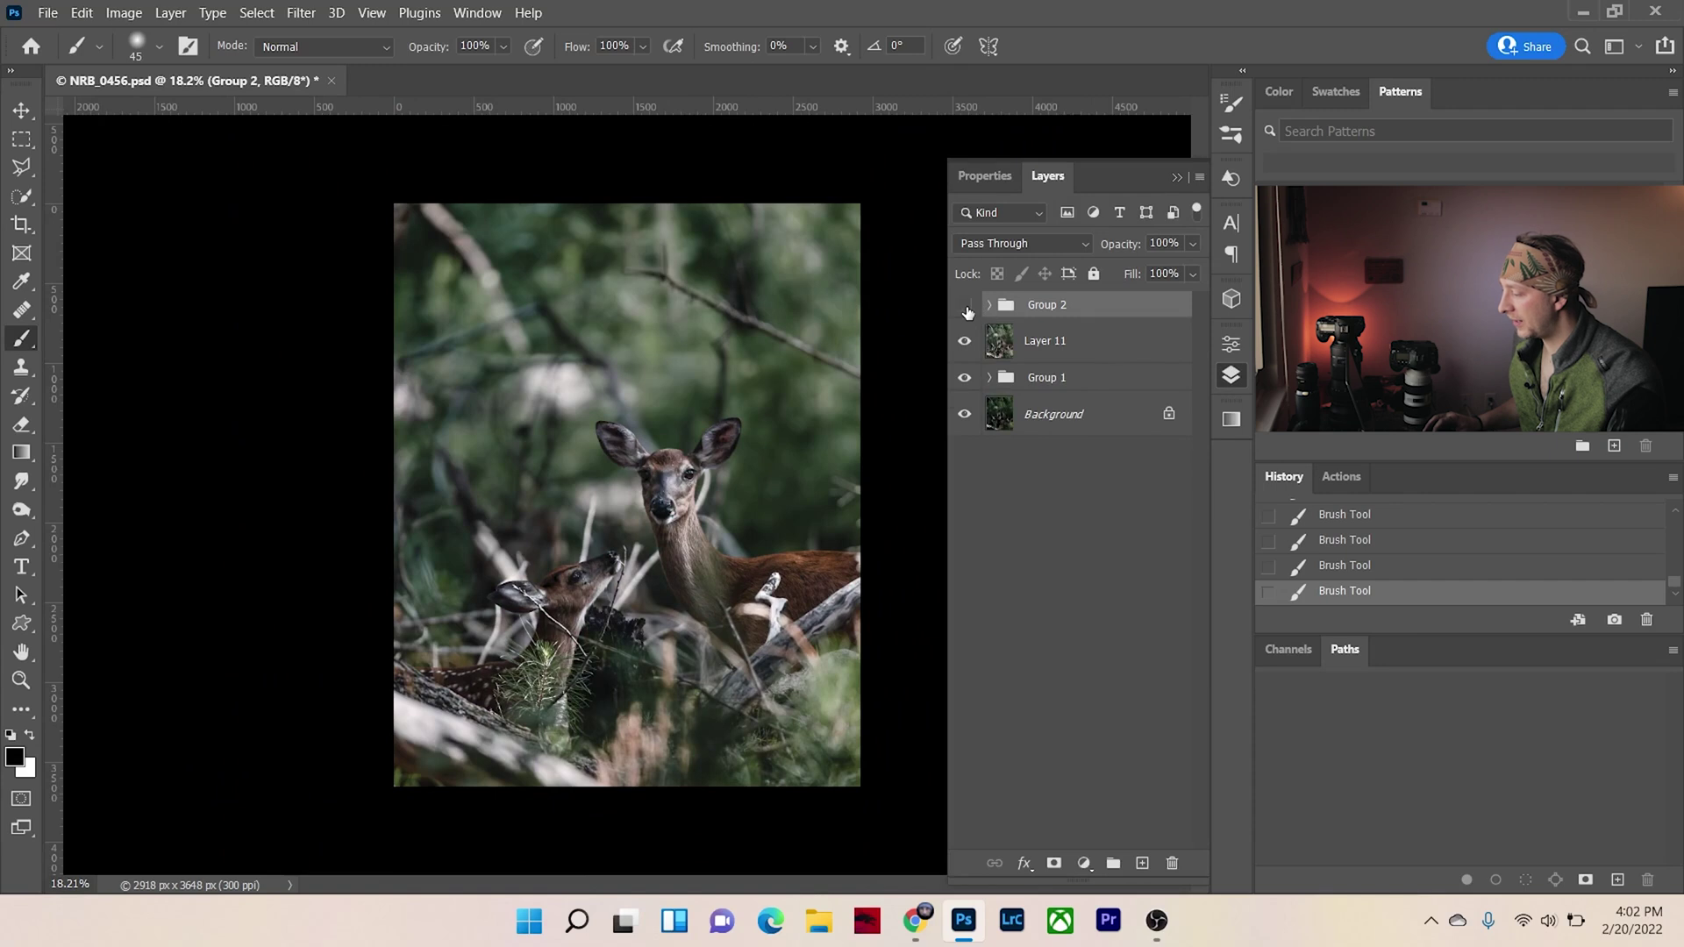
- Toggle Group 2's visibility to compare the whole photo with and without the refined Gradient Map adjustments
click(965, 307)
click(965, 307)
click(965, 309)
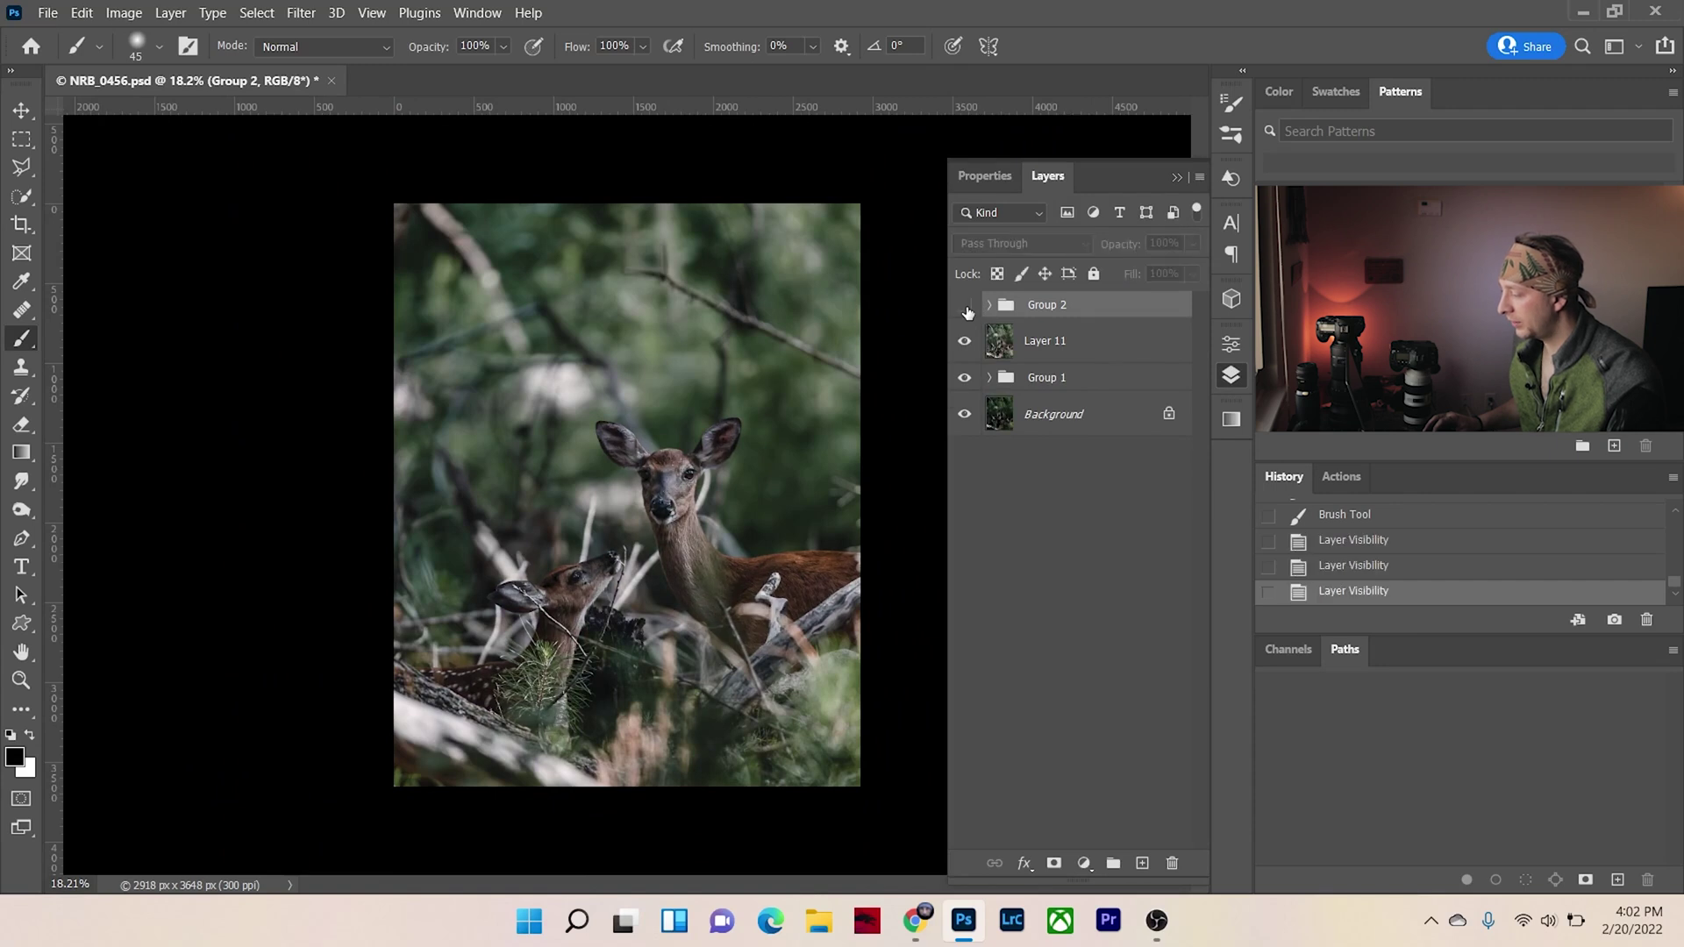
click(966, 309)
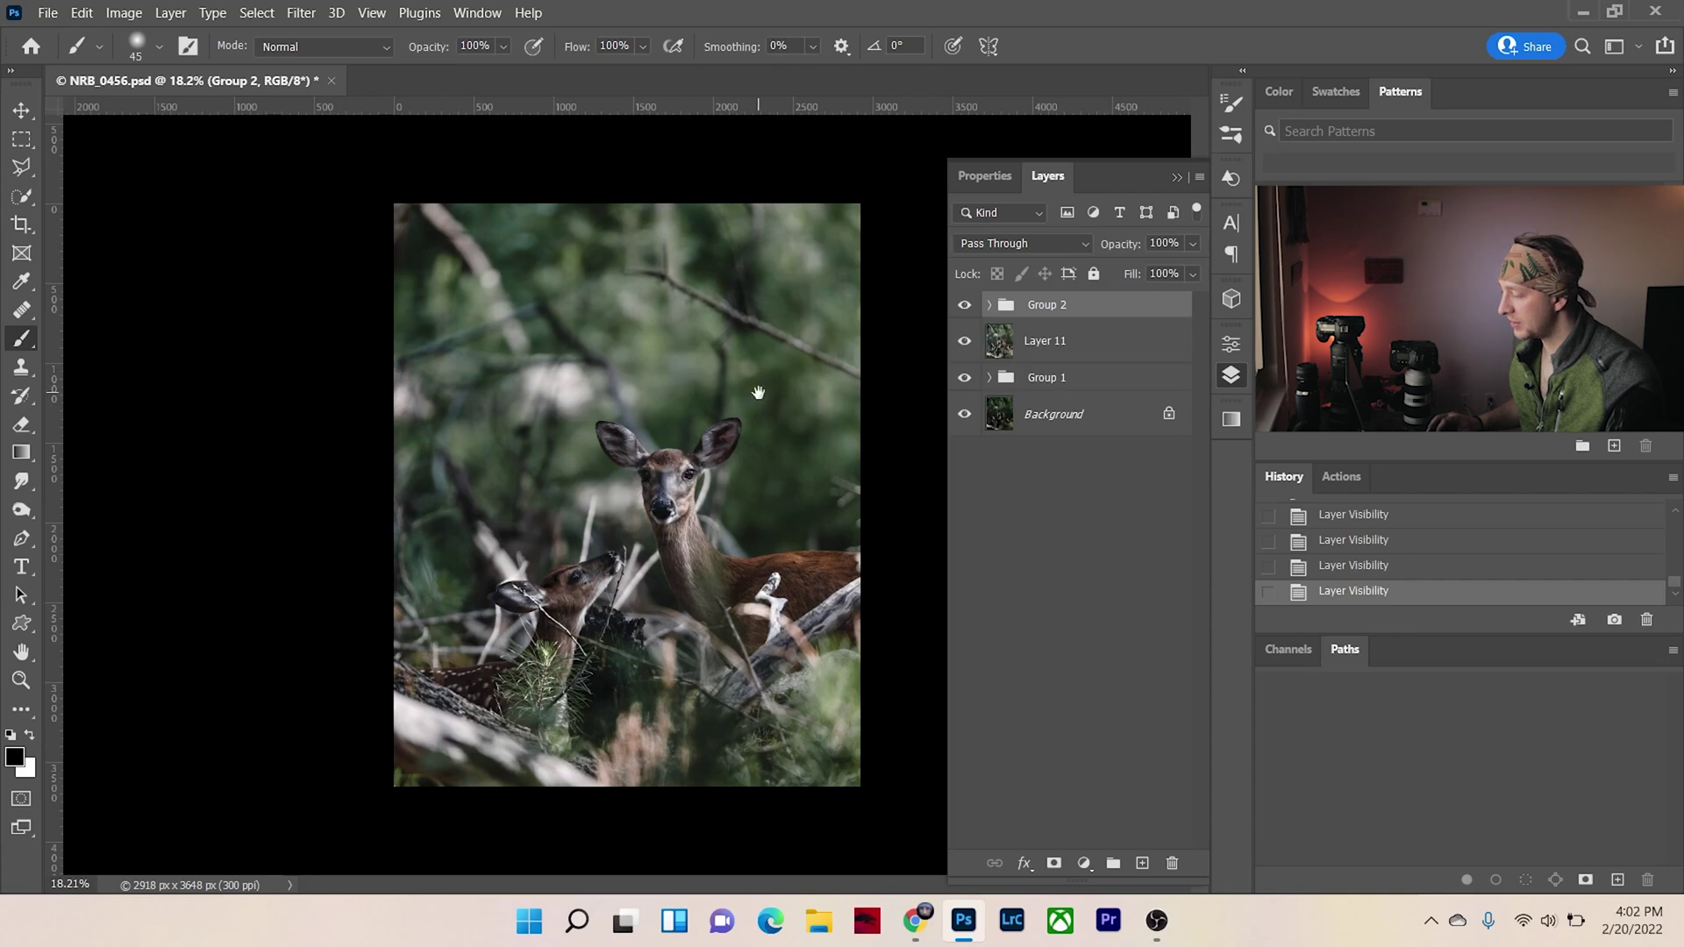
- Switch to the Move tool and full-screen mode with menu bar, and hide Group 2 and Layer 11 to compare the earlier edit stage
scroll(665, 531, up, 1)
scroll(665, 532, up, 1)
click(662, 537)
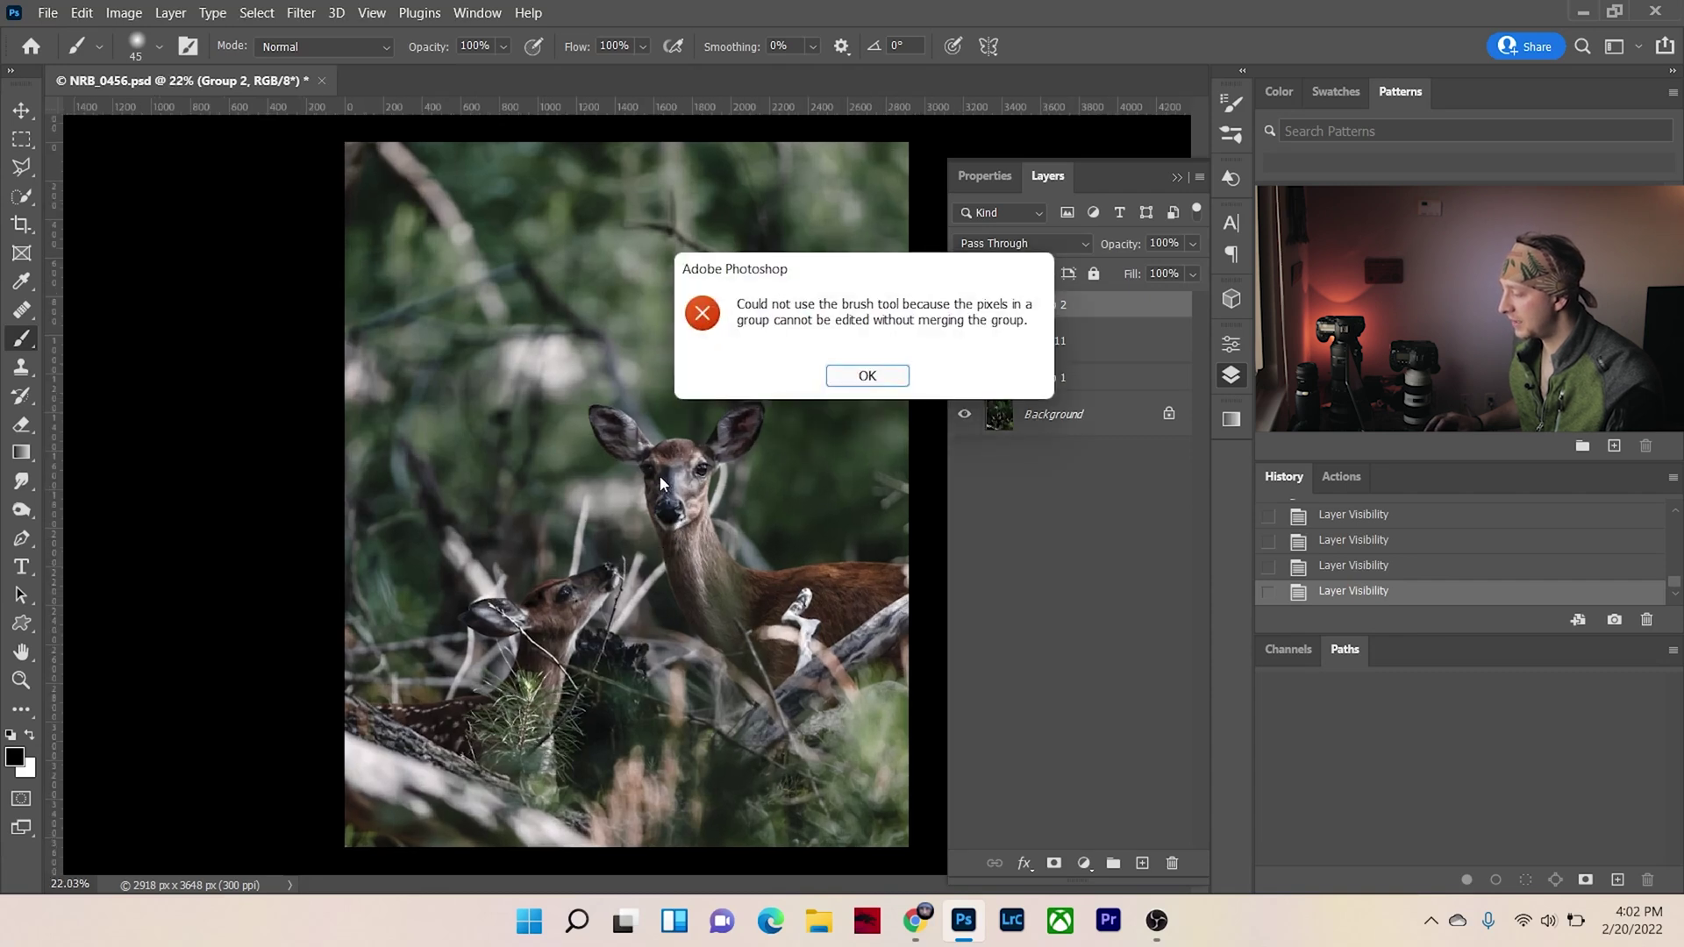
click(881, 377)
key(v)
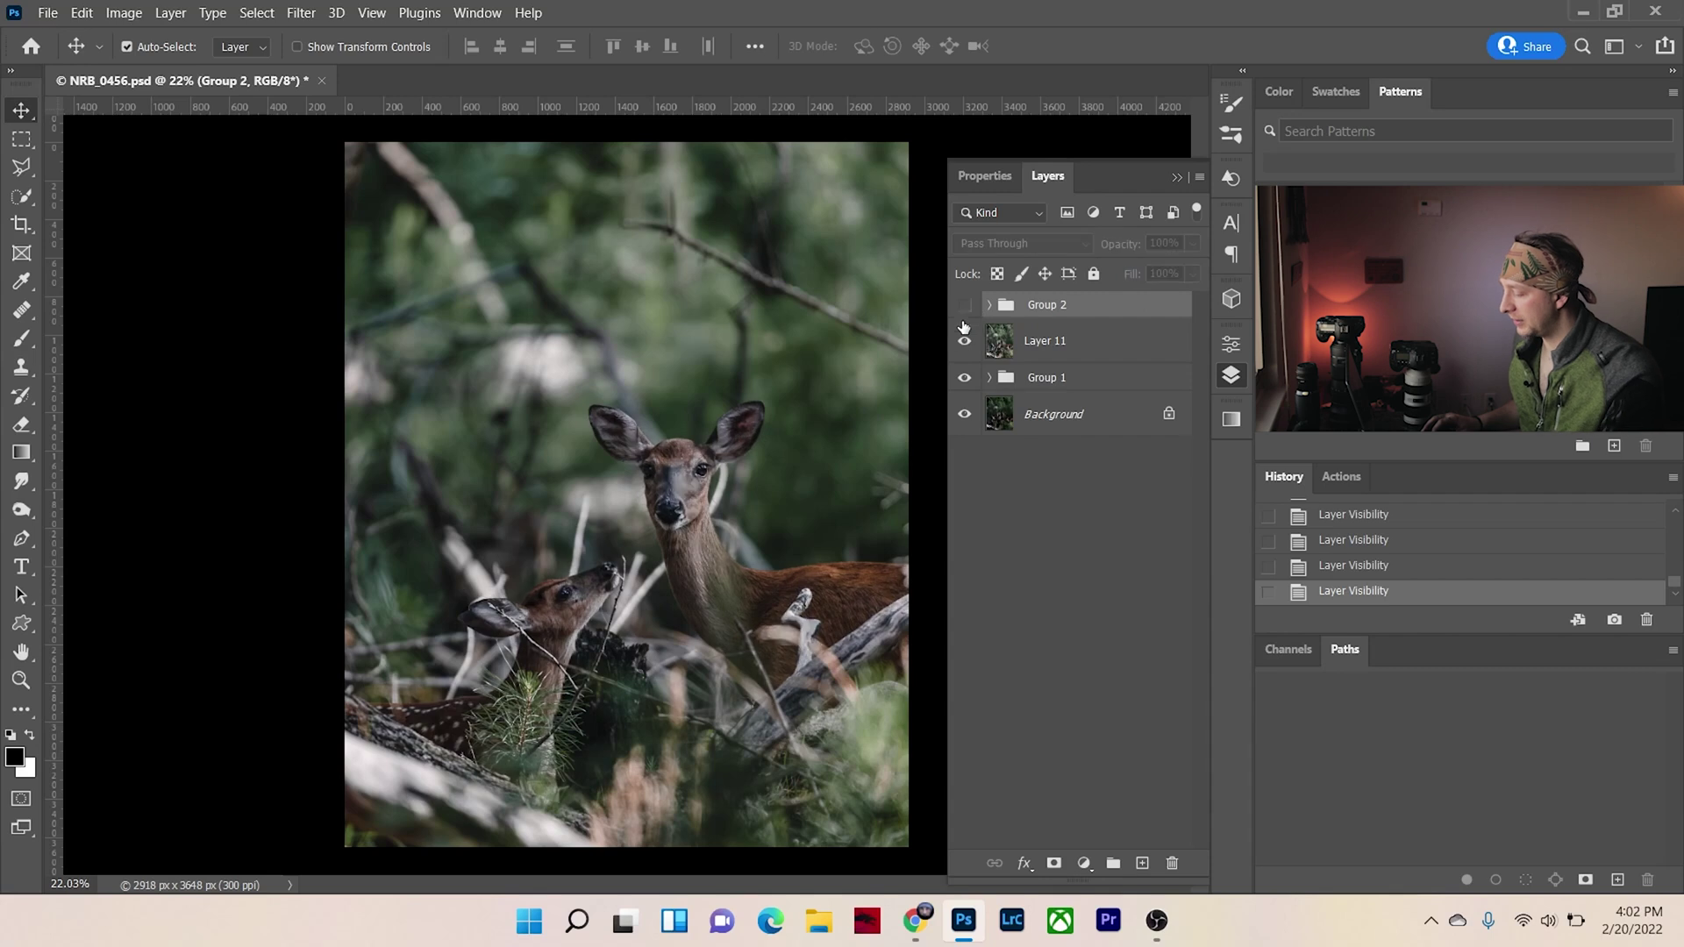
click(965, 305)
key(F7)
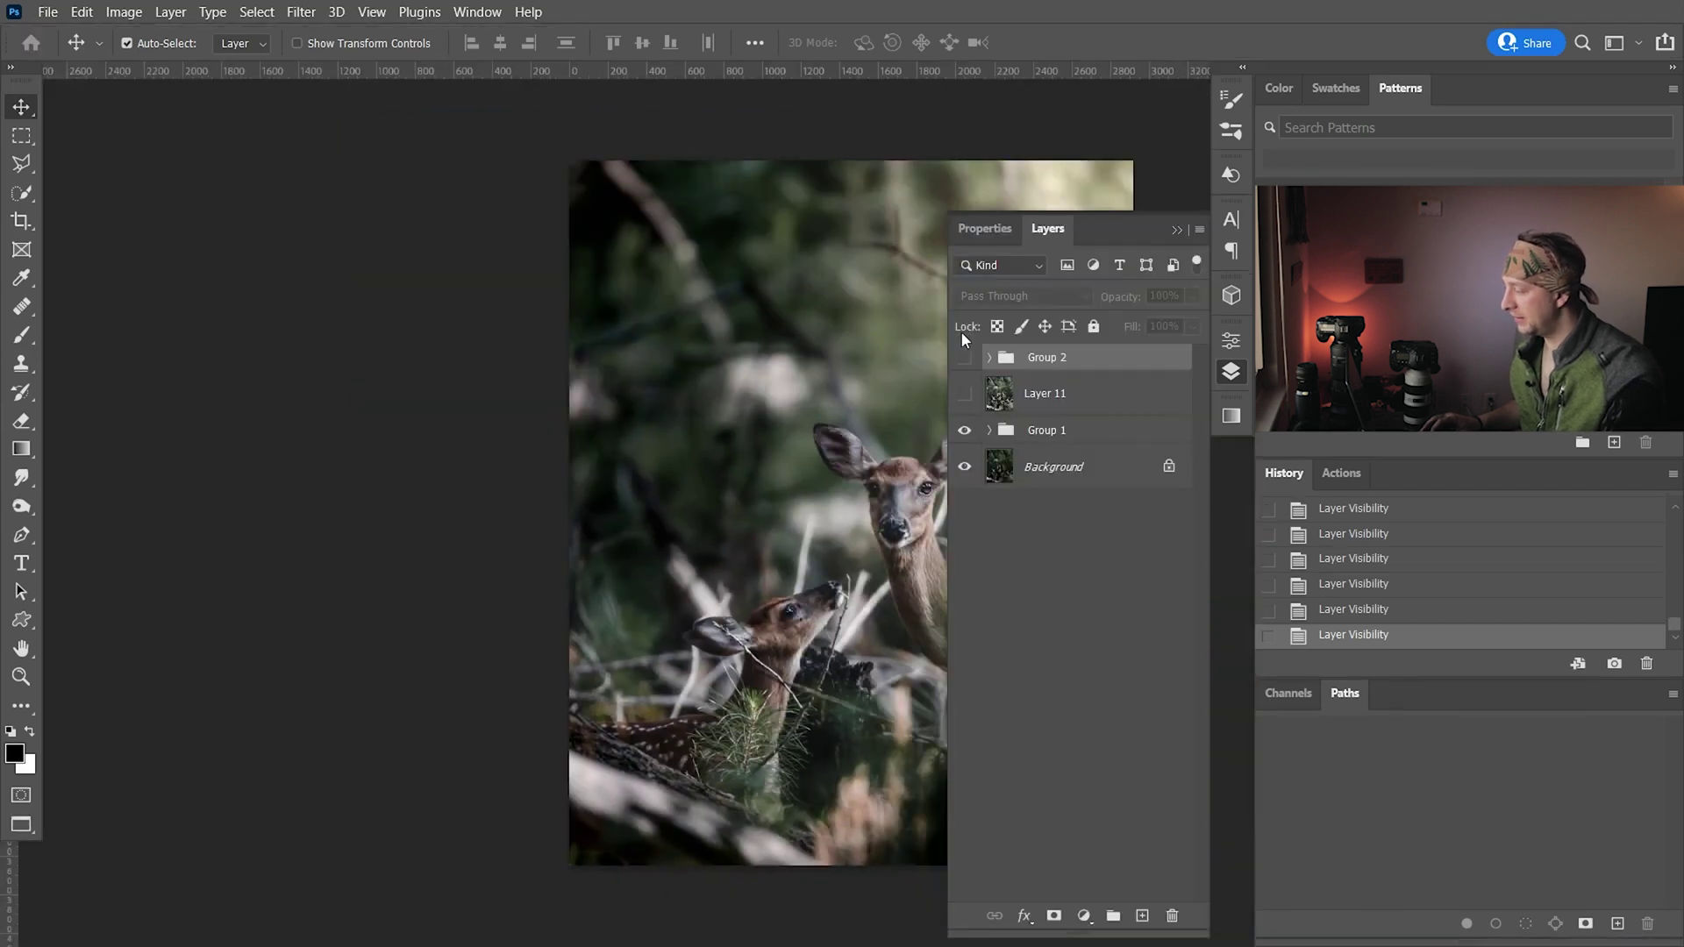